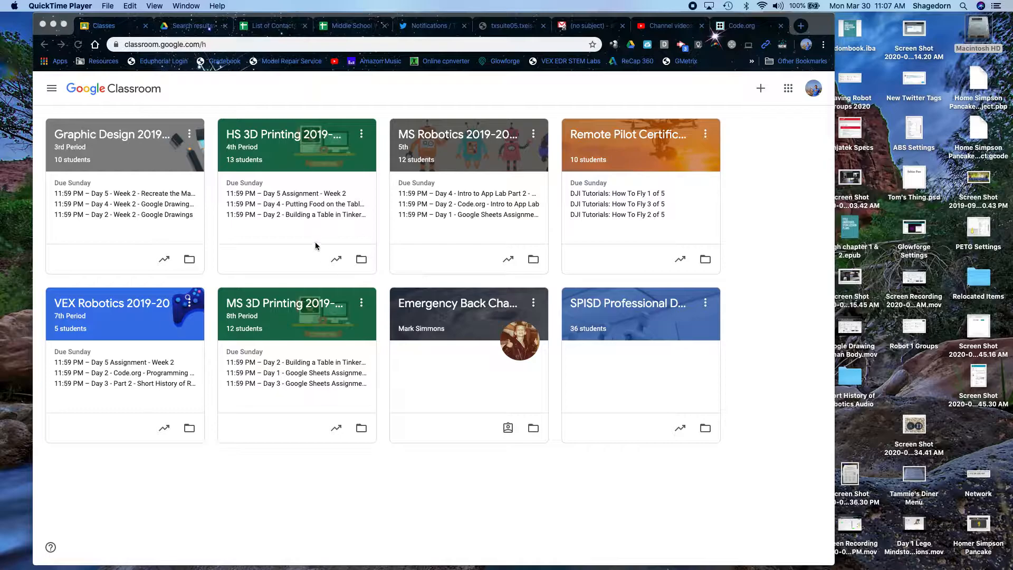
- Rearrange the class cards on the Classes page and open the navigation menu
left_click(364, 137)
mouse_move(371, 136)
left_mouse_down()
mouse_move(533, 149)
mouse_move(368, 148)
left_mouse_up()
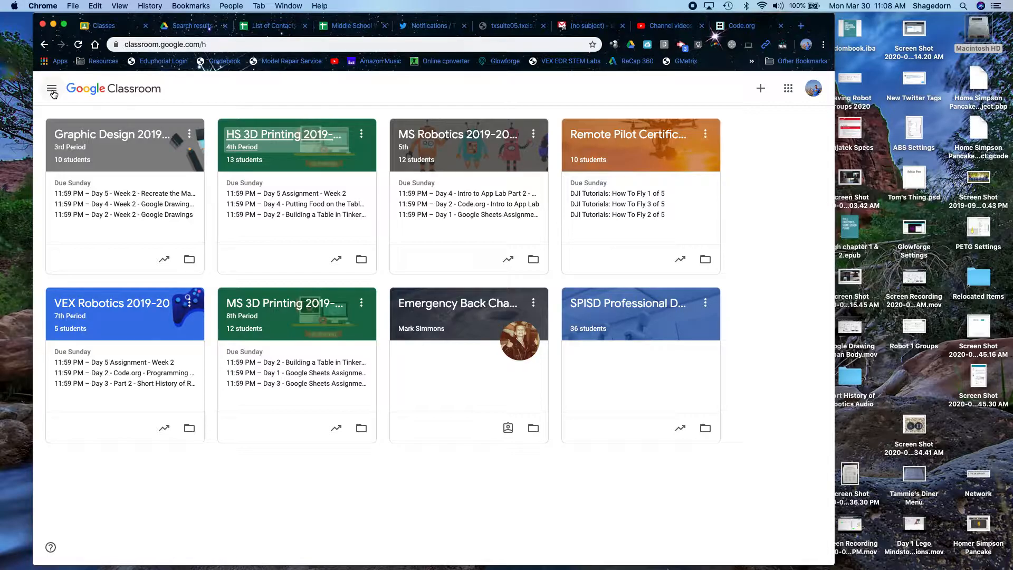
left_click(52, 92)
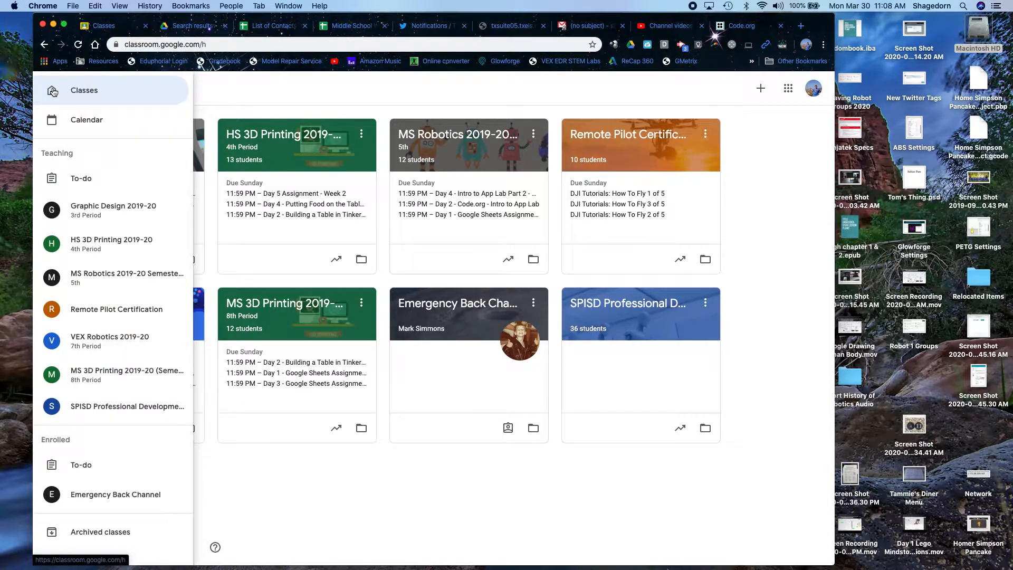
- Browse the Calendar week of Mar 29 – Apr 4 with its Sunday 11:59 PM assignments
left_click(75, 123)
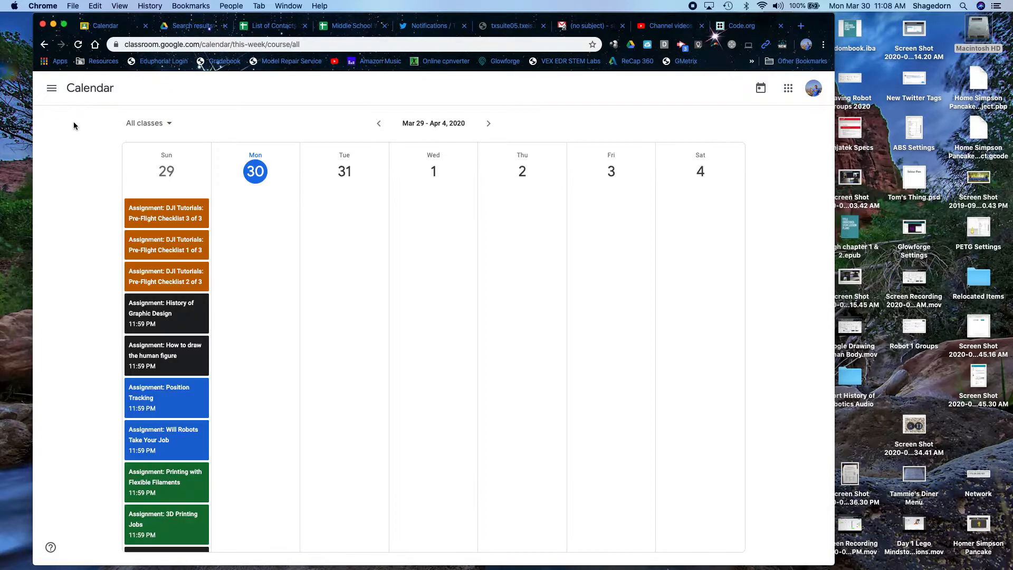
scroll(165, 429, "down", 5)
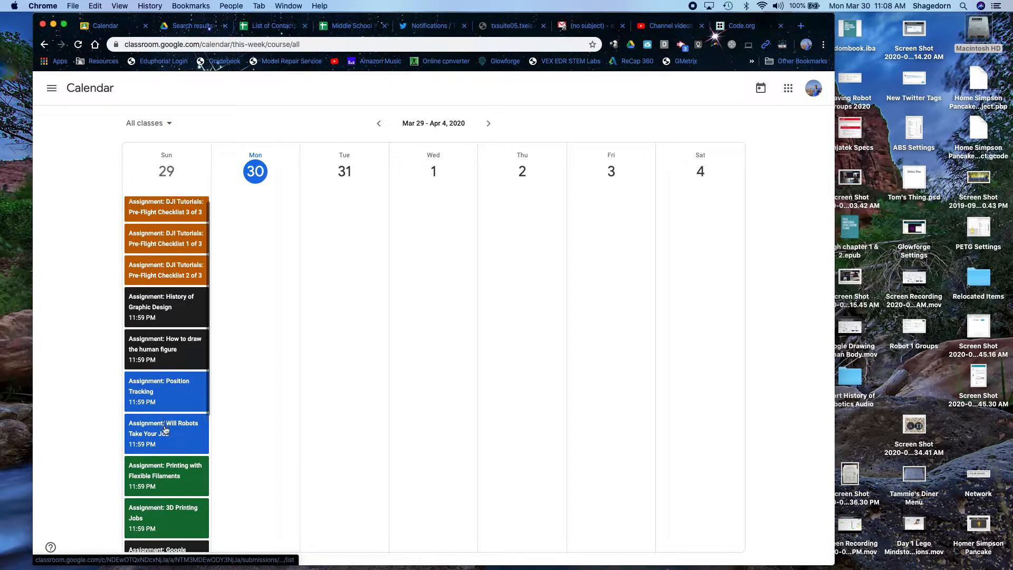
scroll(165, 429, "down", 2)
scroll(166, 401, "up", 8)
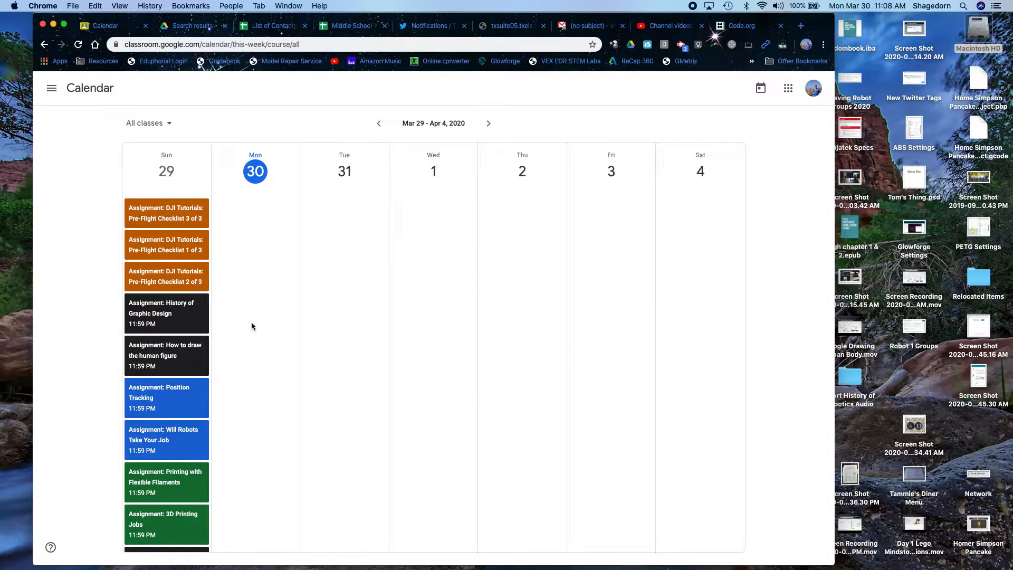
scroll(175, 462, "down", 8)
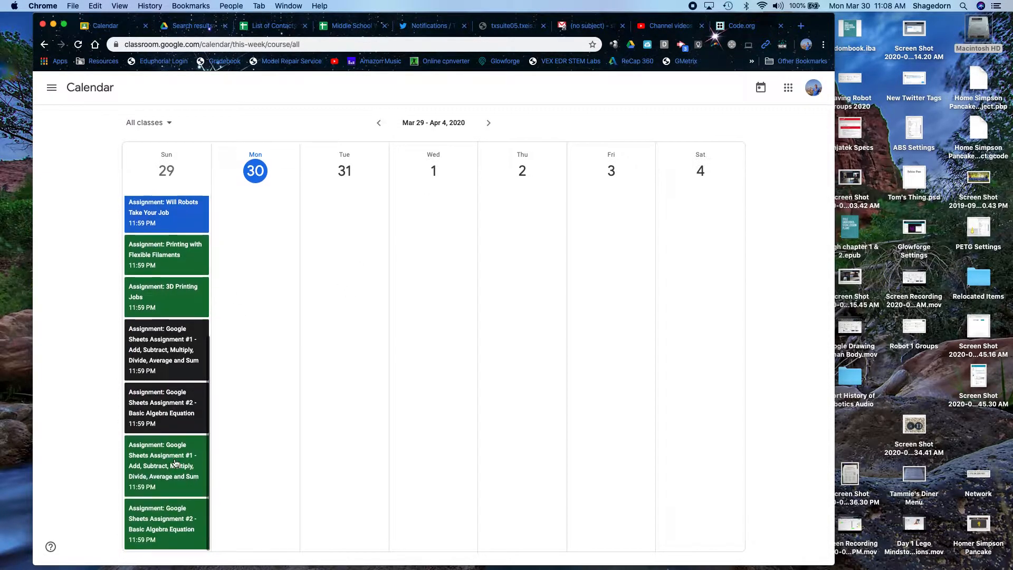
scroll(175, 463, "up", 8)
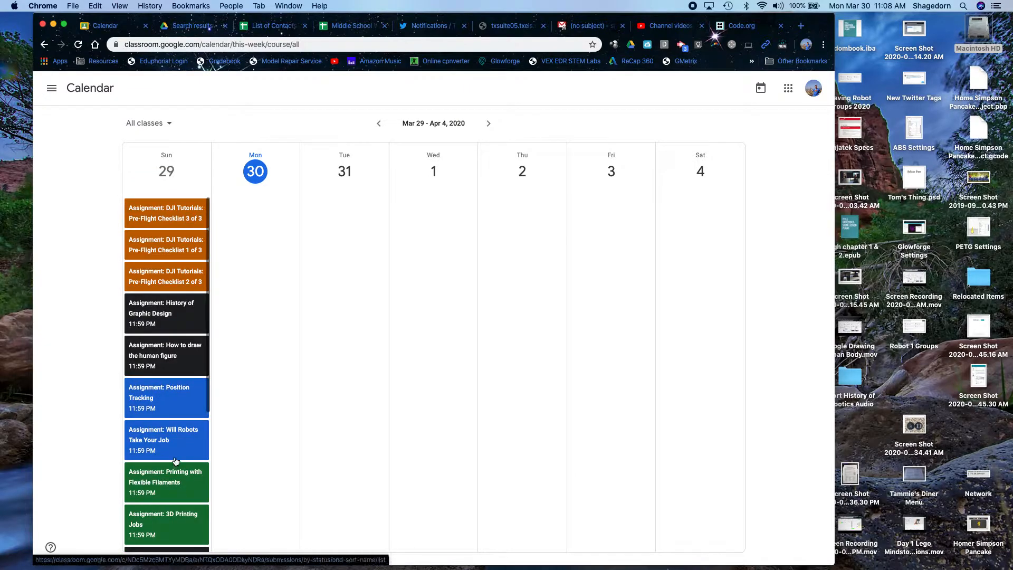
scroll(169, 413, "down", 8)
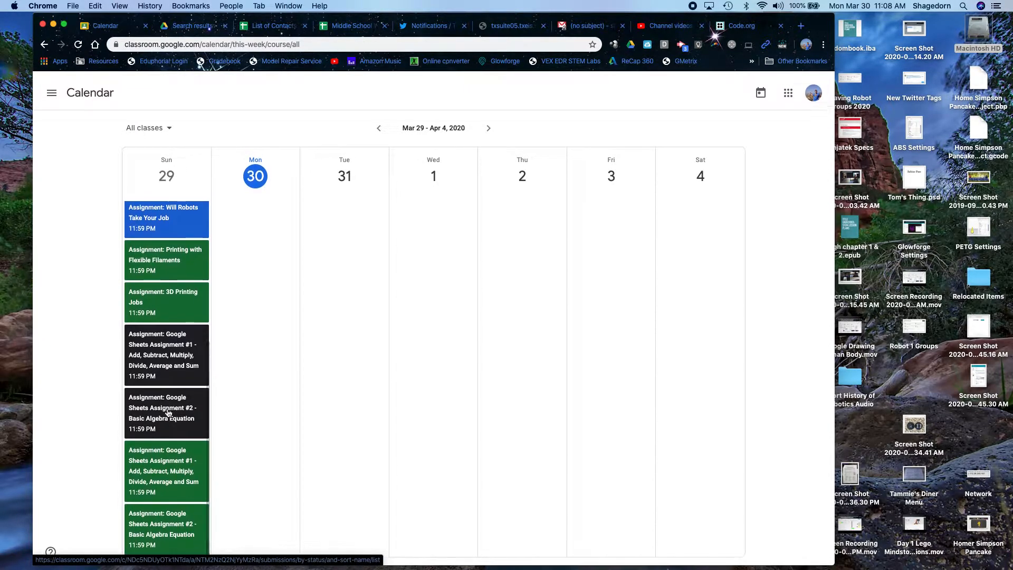
scroll(168, 413, "up", 8)
left_click(49, 89)
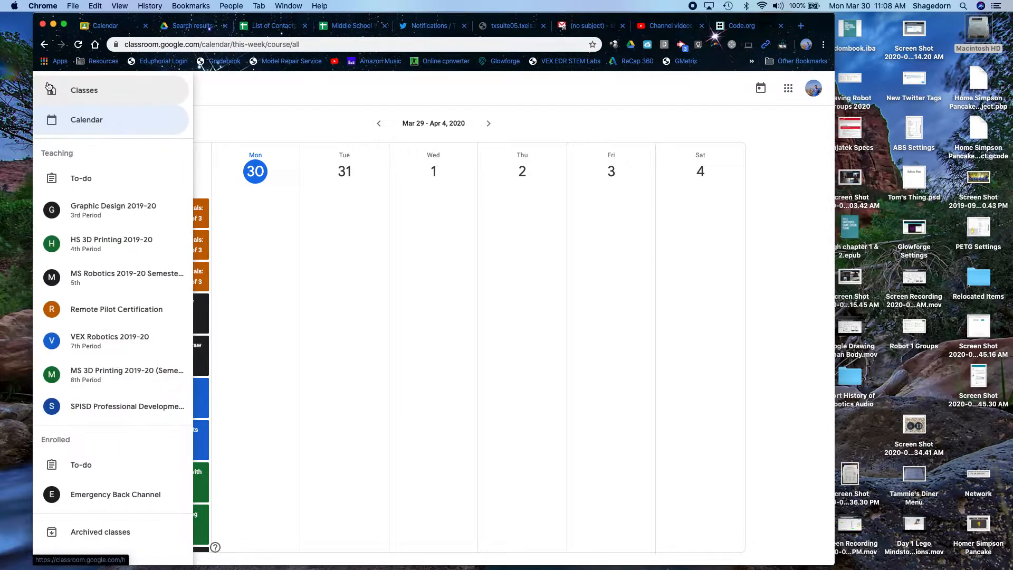
- Open the teacher To-do list and scroll through the work to review
left_click(82, 186)
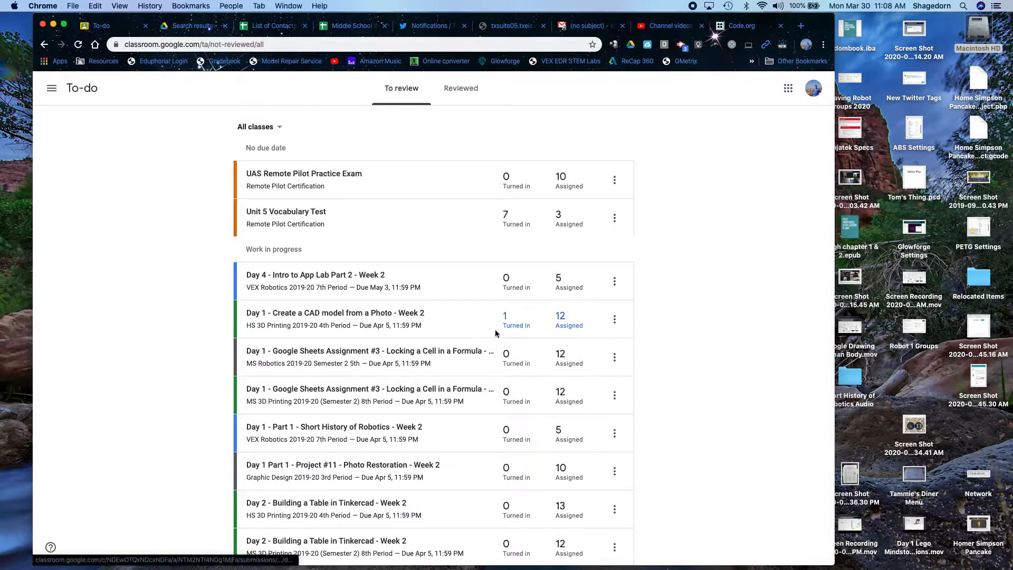
scroll(462, 375, "down", 6)
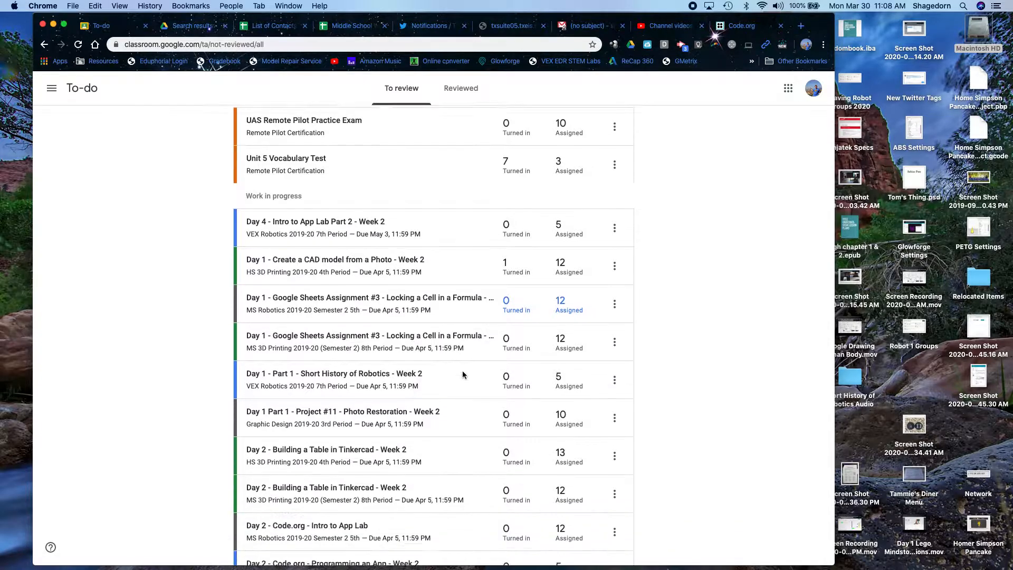
scroll(463, 375, "down", 6)
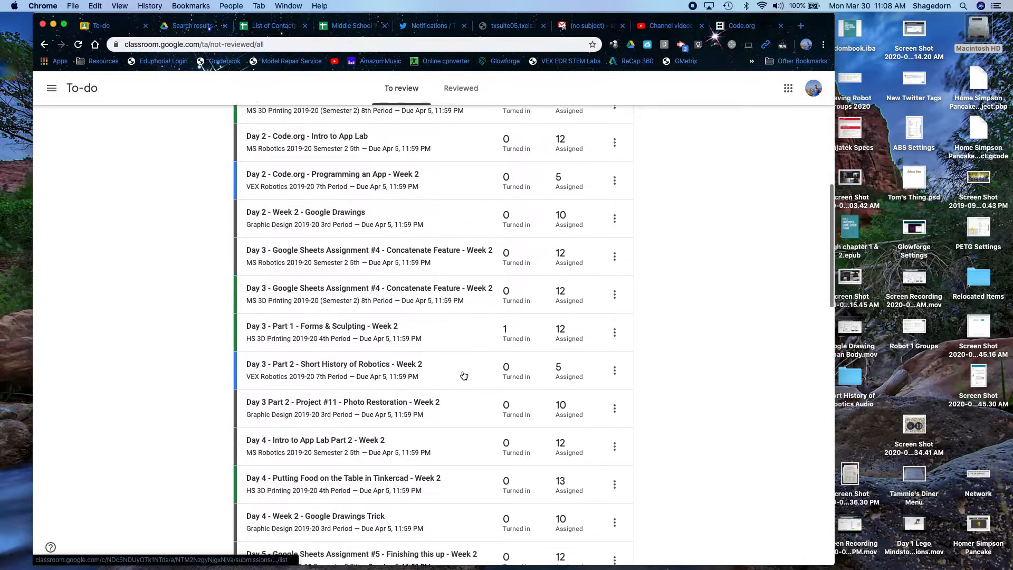
scroll(463, 374, "down", 8)
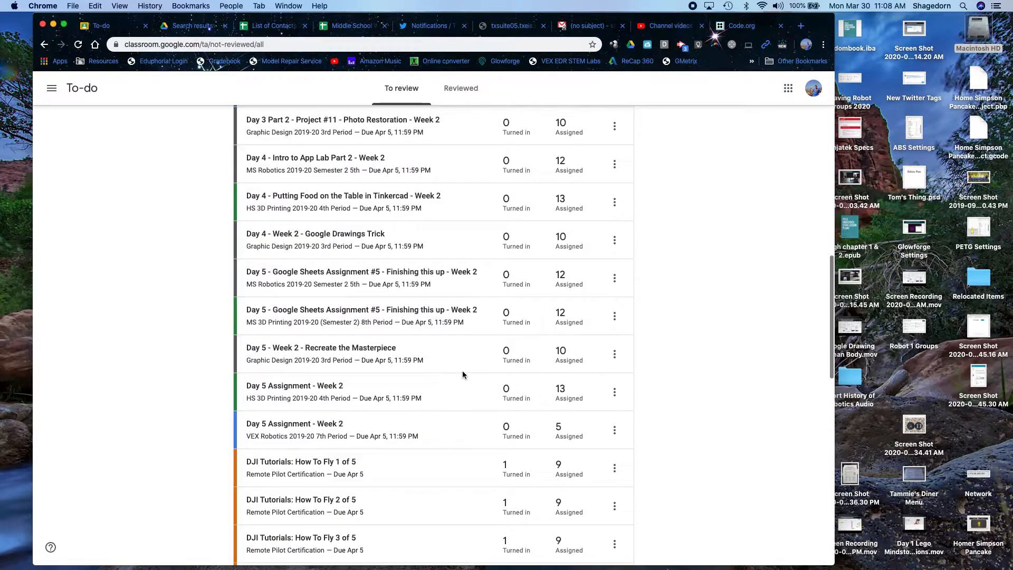
scroll(463, 375, "down", 1)
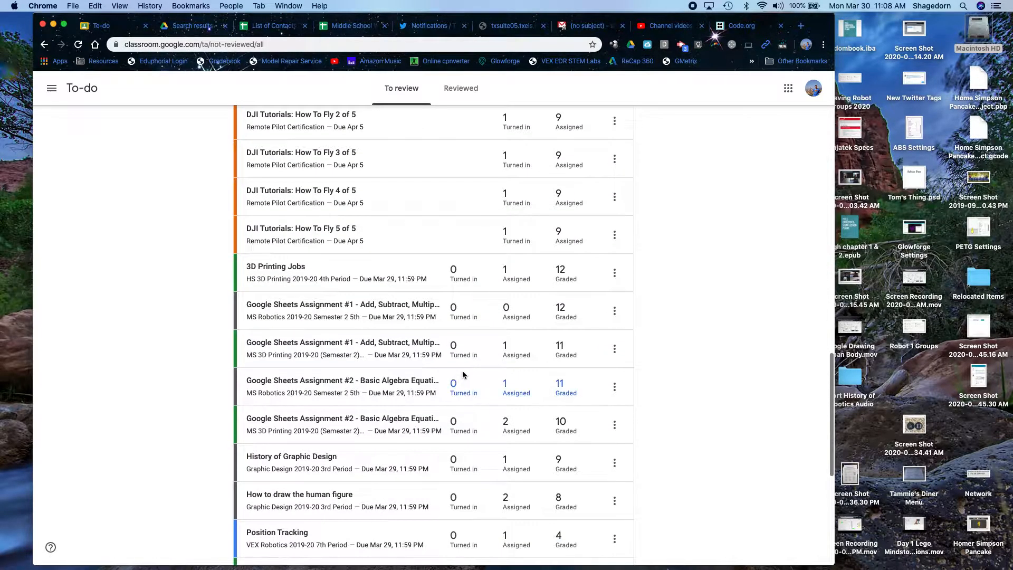
scroll(463, 375, "down", 2)
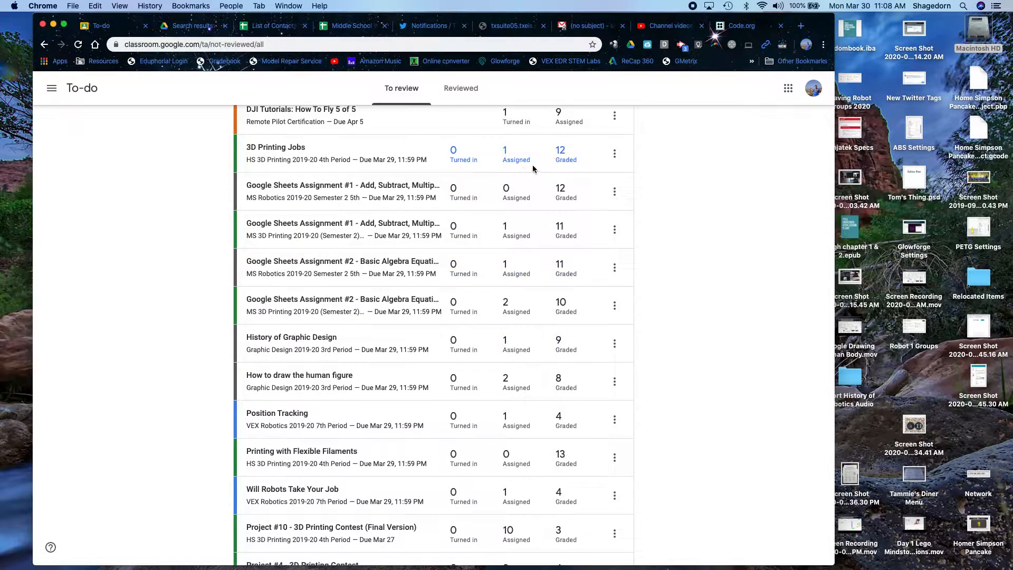
scroll(496, 439, "down", 5)
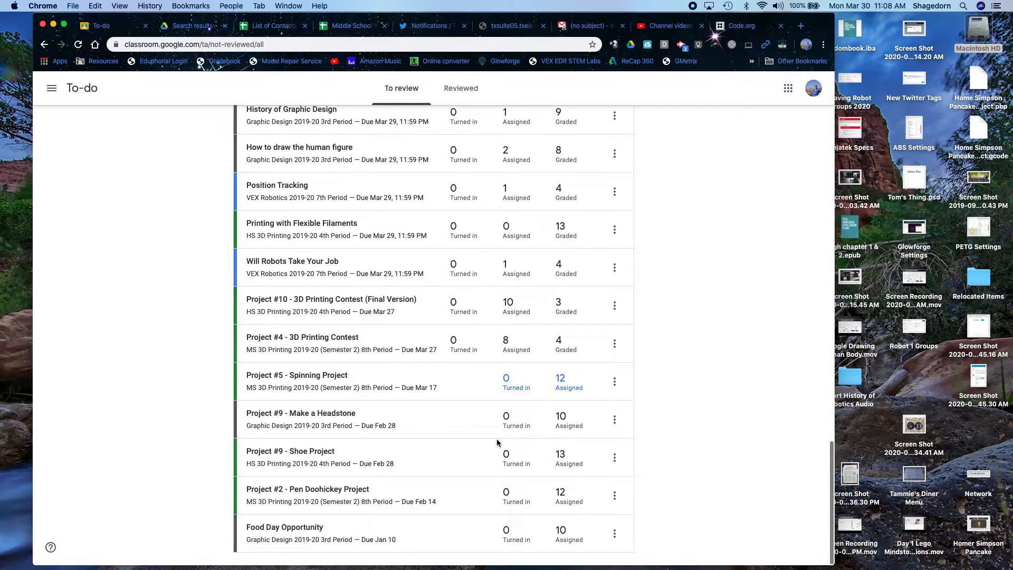
scroll(496, 438, "up", 1)
- Check Project #5's options without choosing any, then show the Reviewed work
left_click(614, 424)
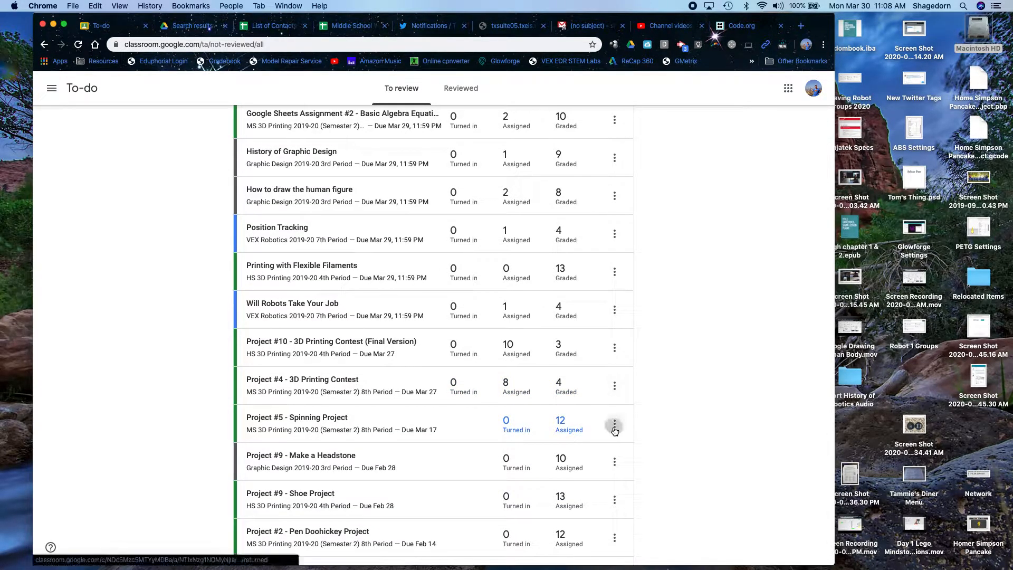
left_click(685, 407)
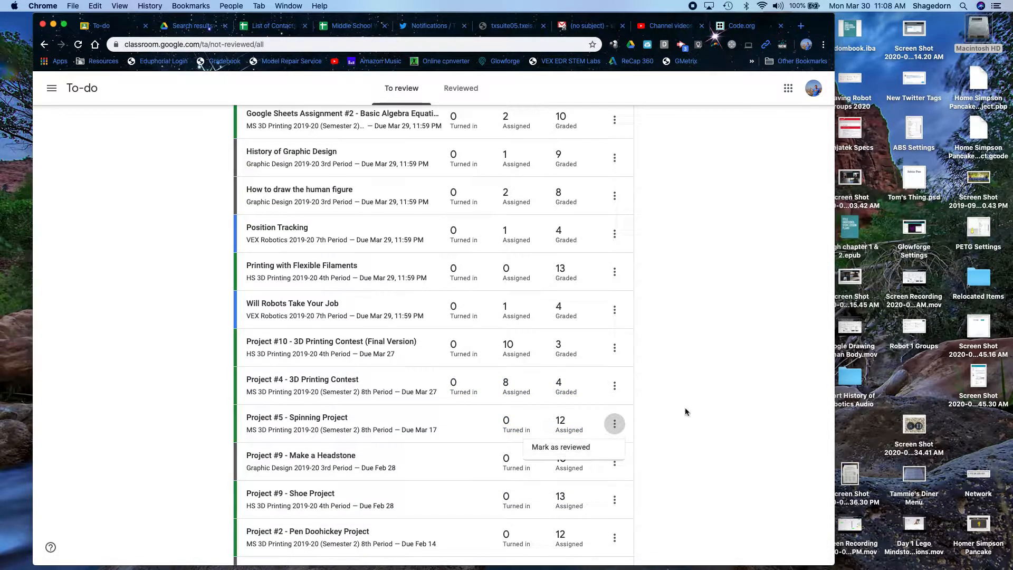
left_click(468, 88)
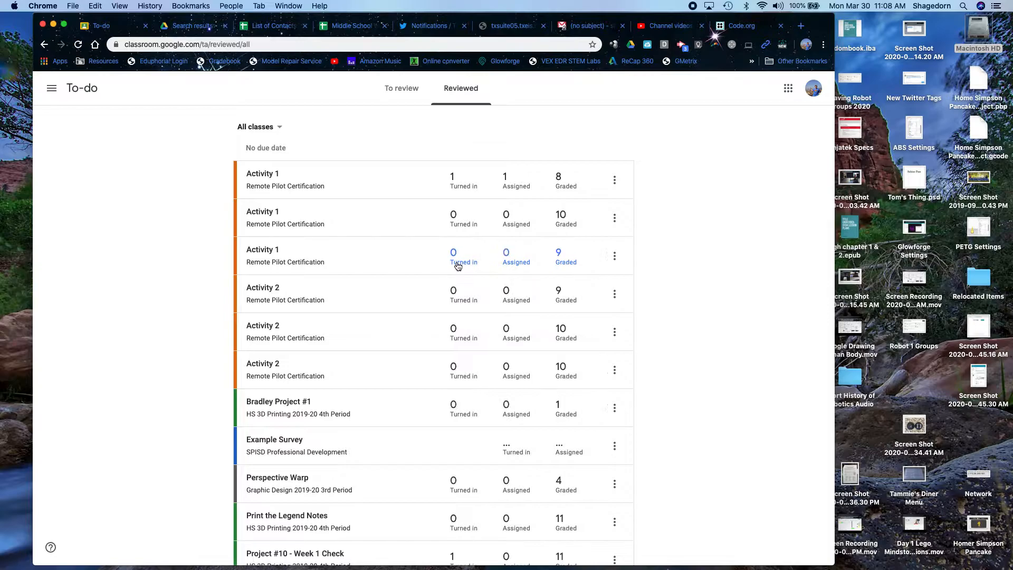
- Scroll through the Reviewed list, then return to the top of the To review list
scroll(457, 265, "down", 5)
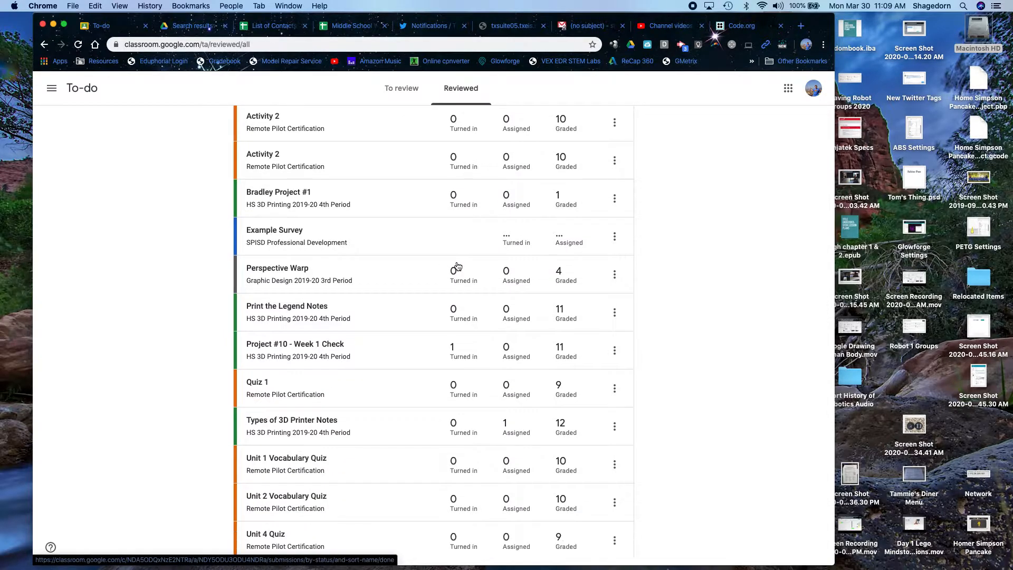
scroll(457, 265, "down", 10)
scroll(457, 265, "down", 3)
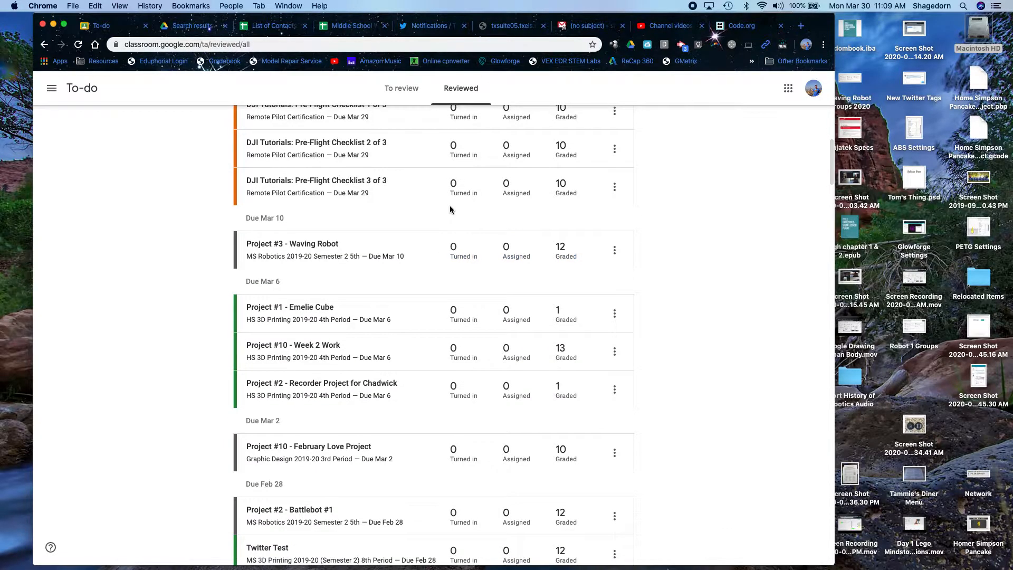
scroll(451, 207, "up", 6)
scroll(452, 211, "up", 2)
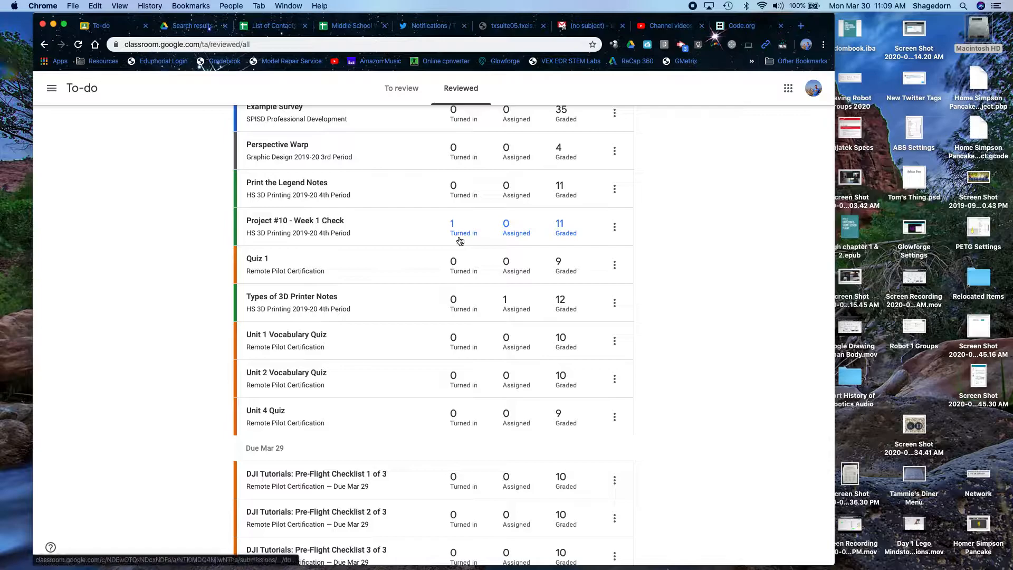
scroll(444, 307, "down", 1)
scroll(444, 303, "down", 15)
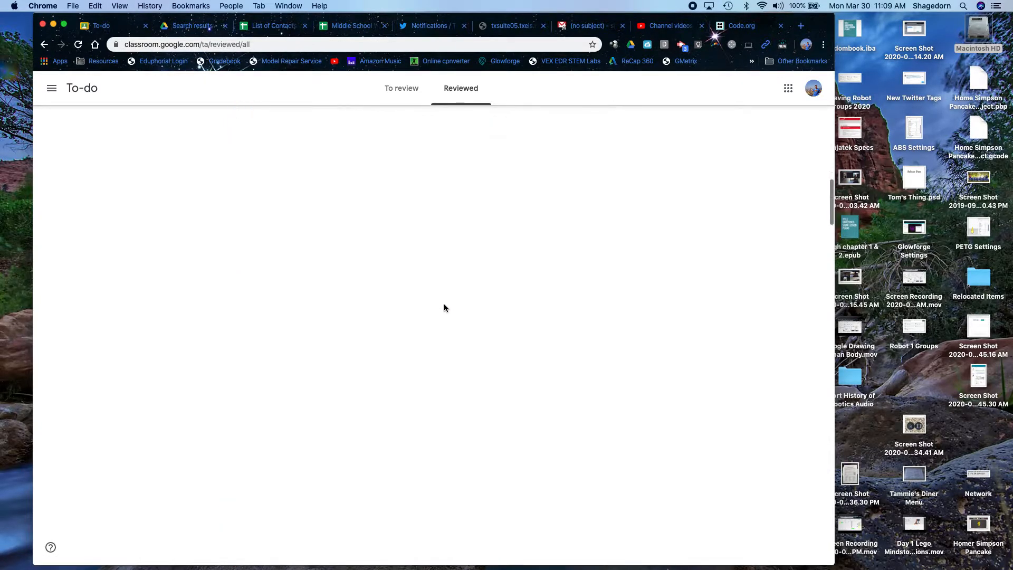
scroll(444, 304, "down", 15)
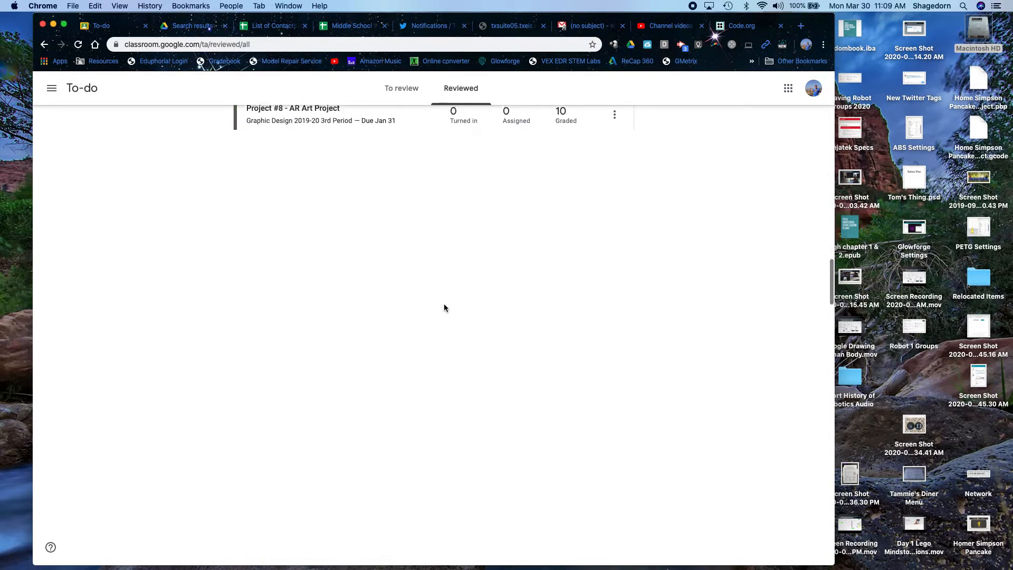
scroll(444, 303, "up", 20)
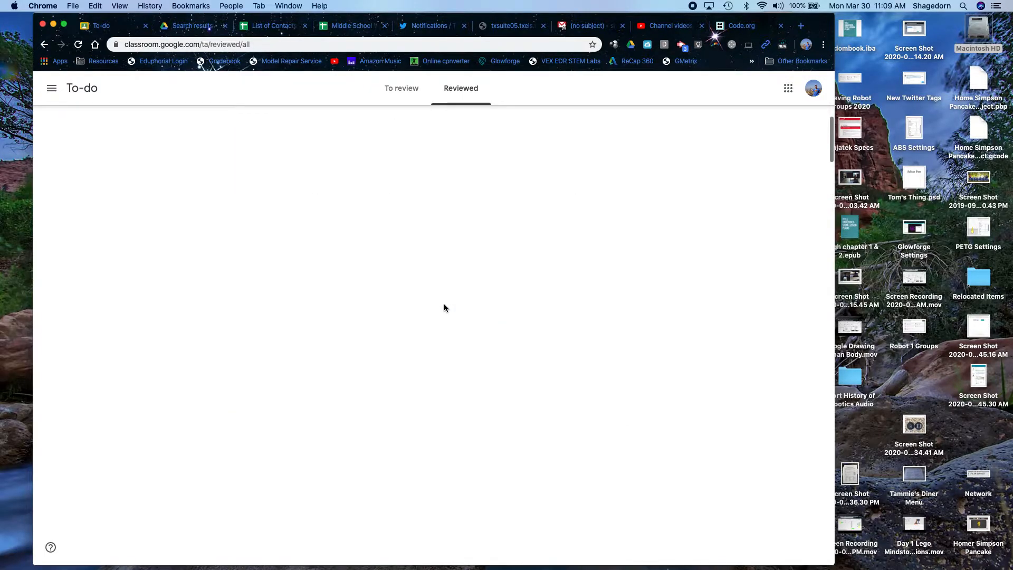
left_click(399, 89)
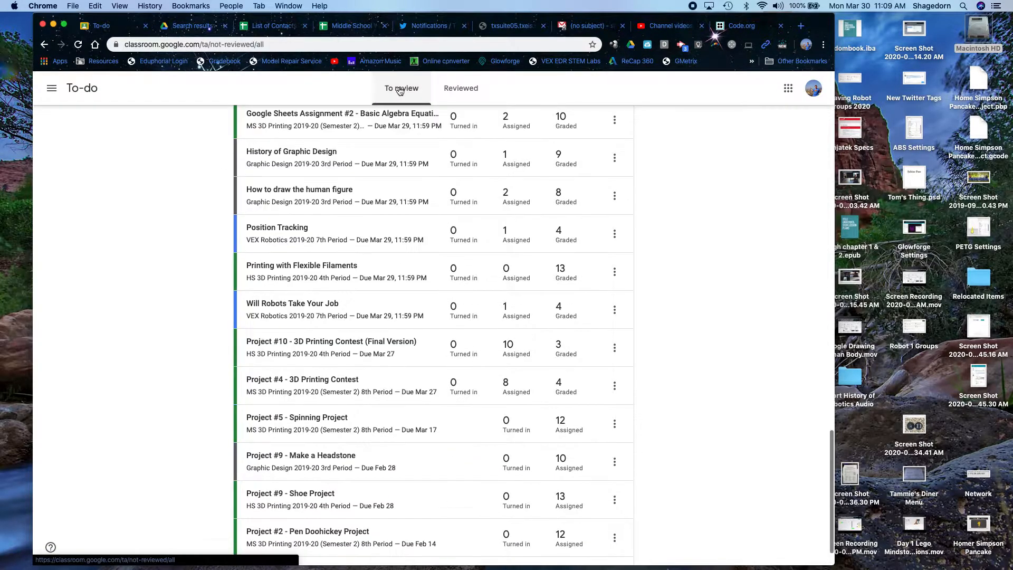
scroll(401, 306, "up", 20)
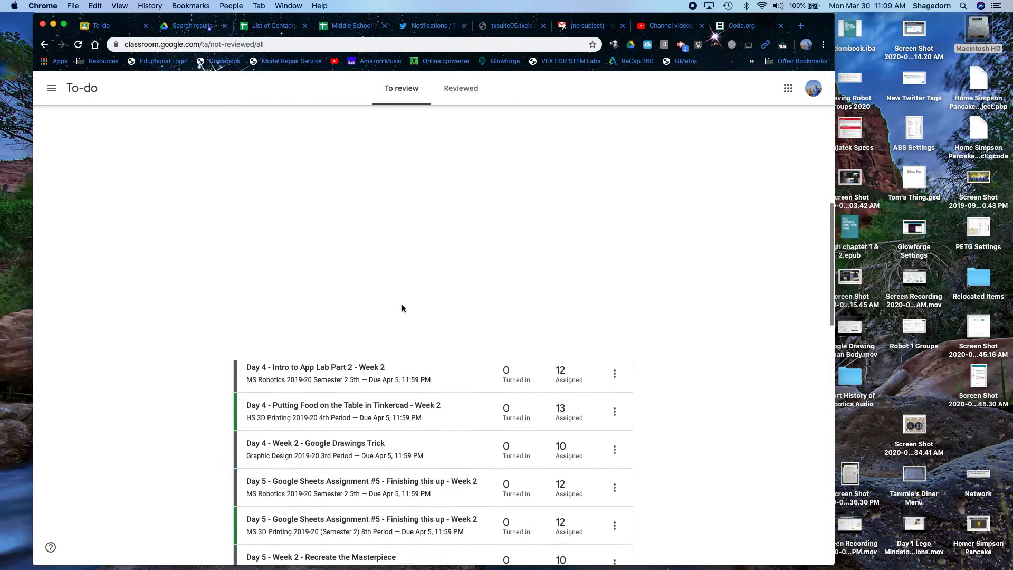
- Open Graphic Design 2019-20 and look at its Classwork, People and Grades pages
left_click(55, 94)
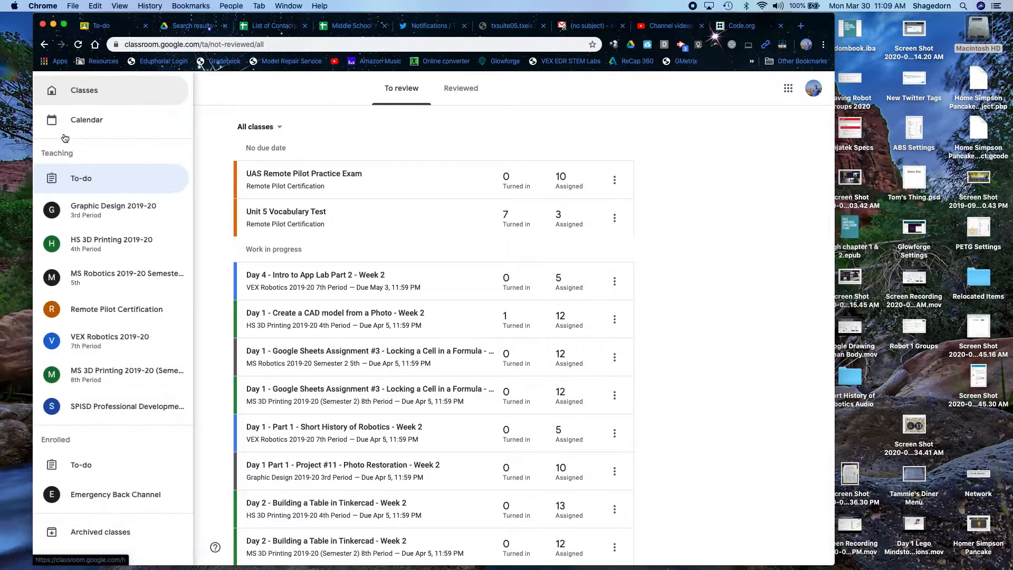
left_click(98, 213)
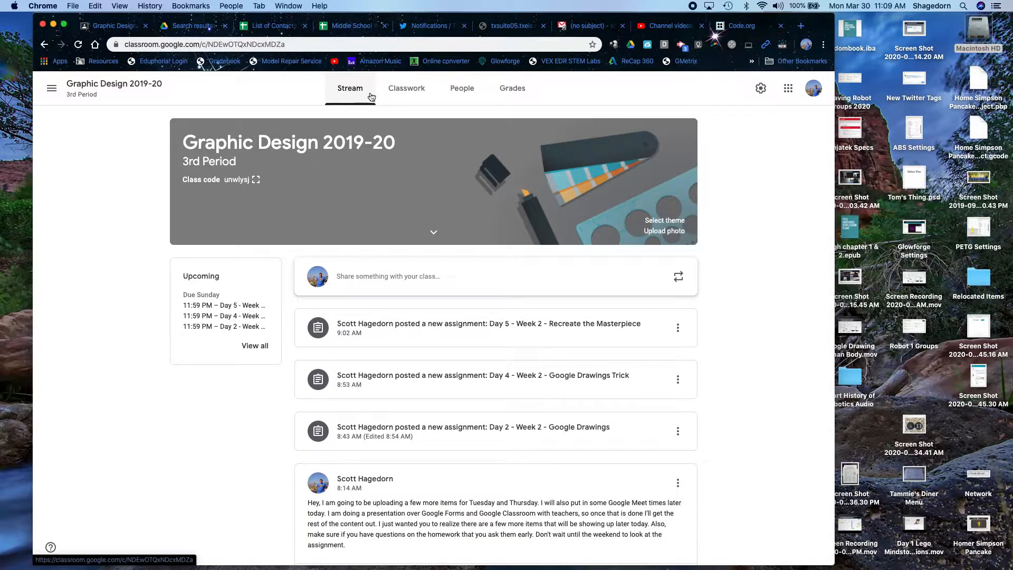
left_click(403, 102)
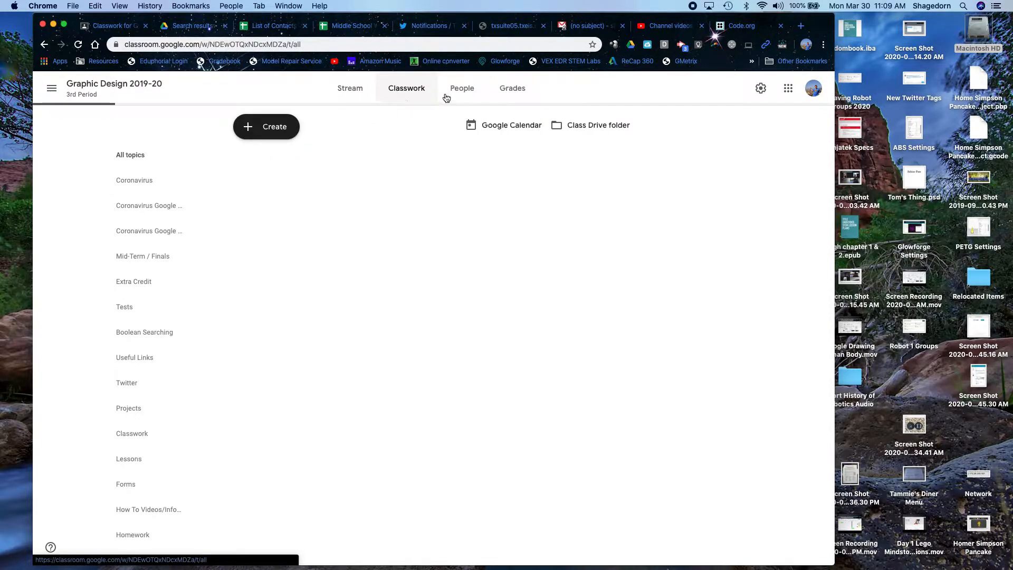
left_click(470, 94)
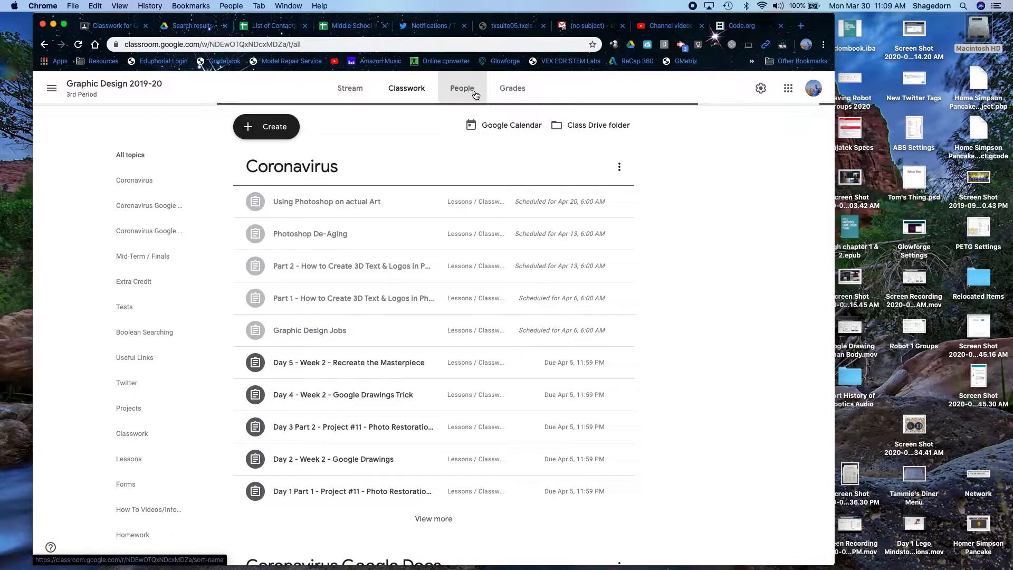
left_click(519, 92)
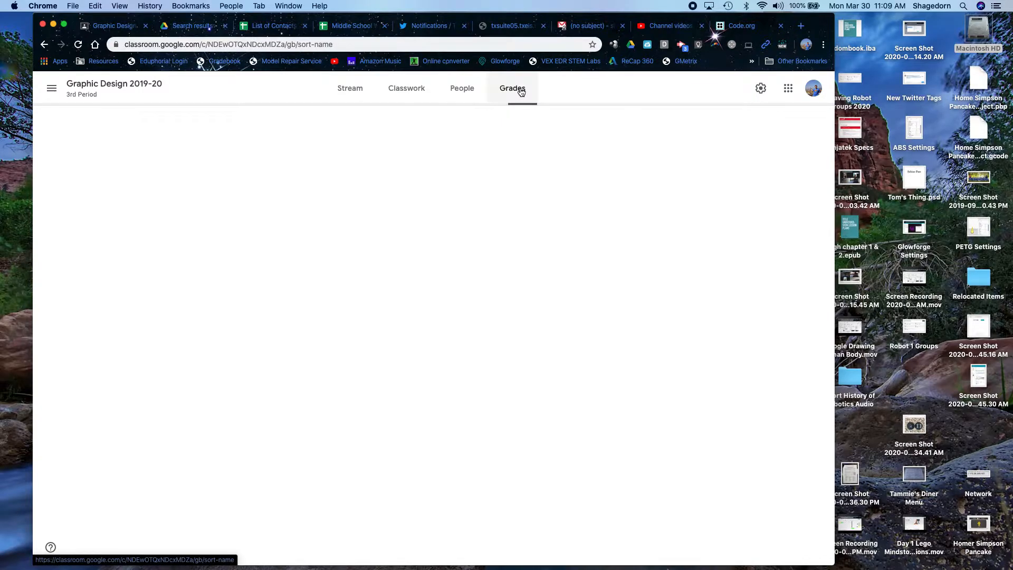
- Return to the class Stream, dismiss the disk-space warning and scroll the Week 2 posts
left_click(358, 92)
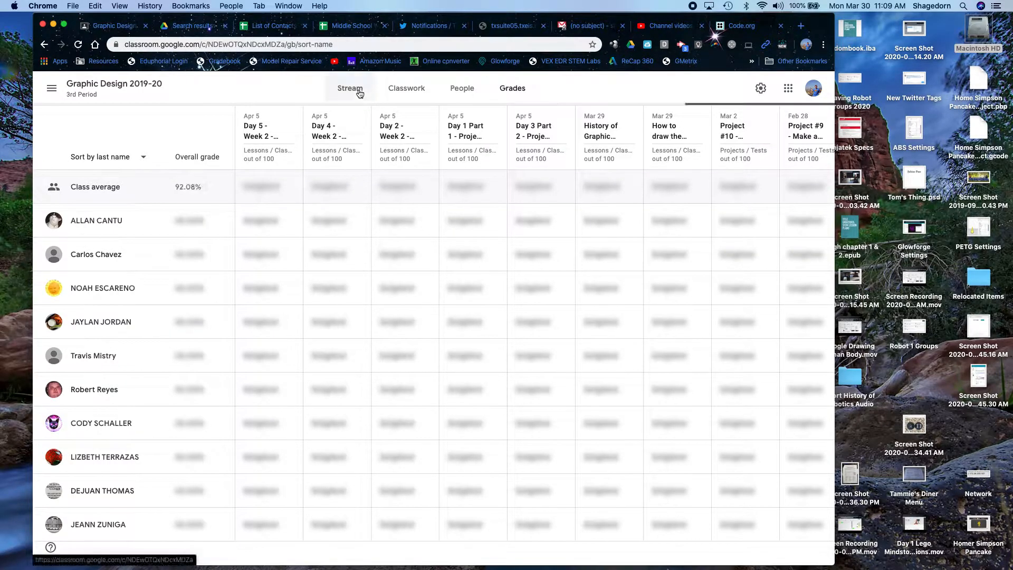
left_click(360, 94)
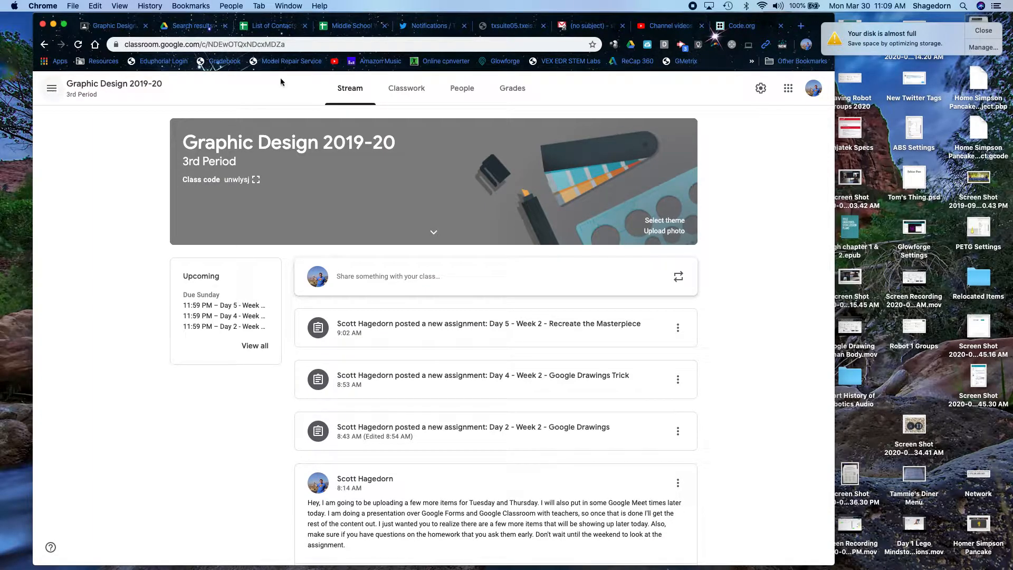
left_click(983, 32)
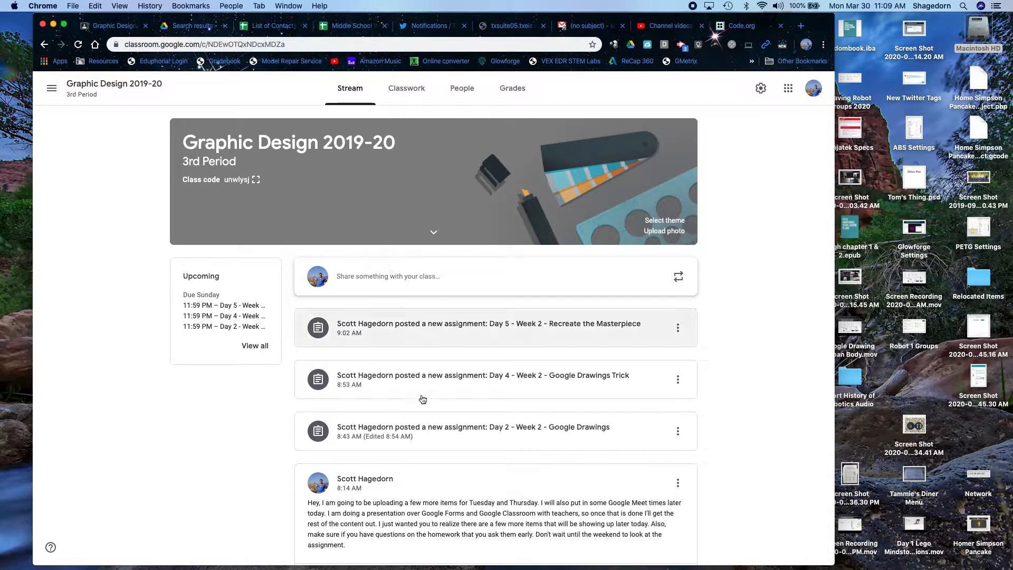
scroll(435, 509, "down", 3)
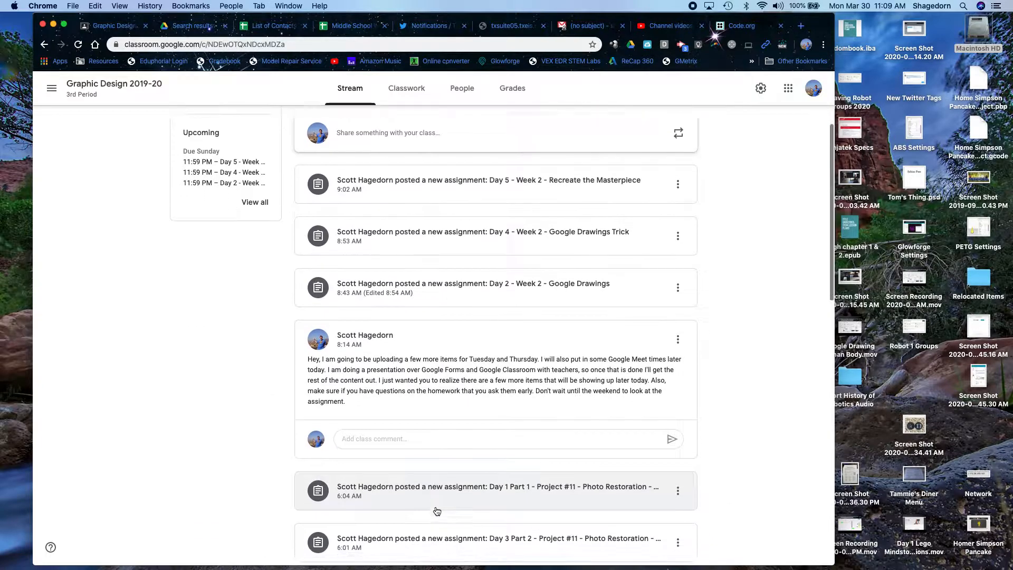
scroll(437, 511, "down", 2)
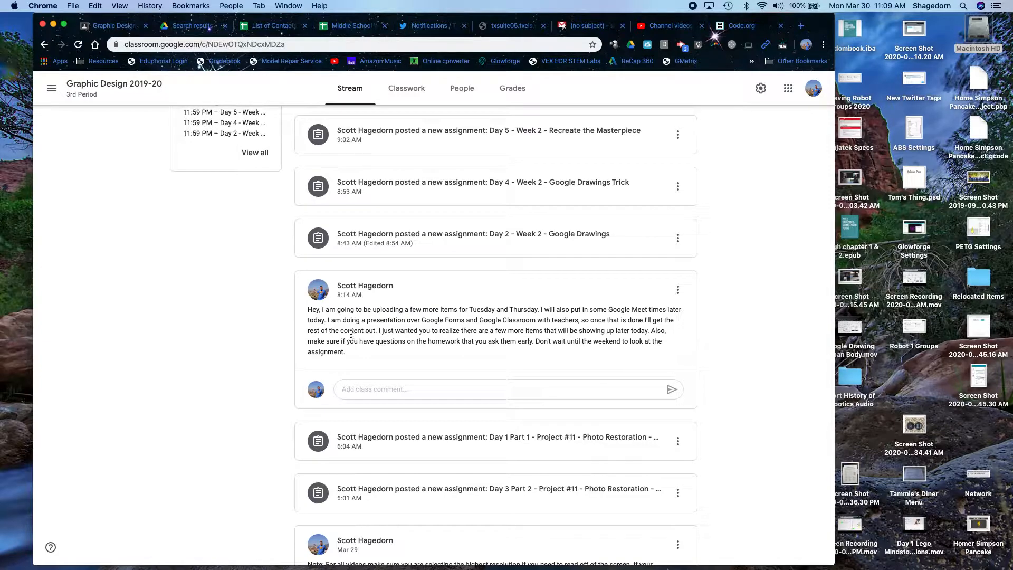
- Restore the test class from the Archived classes page
left_click(52, 90)
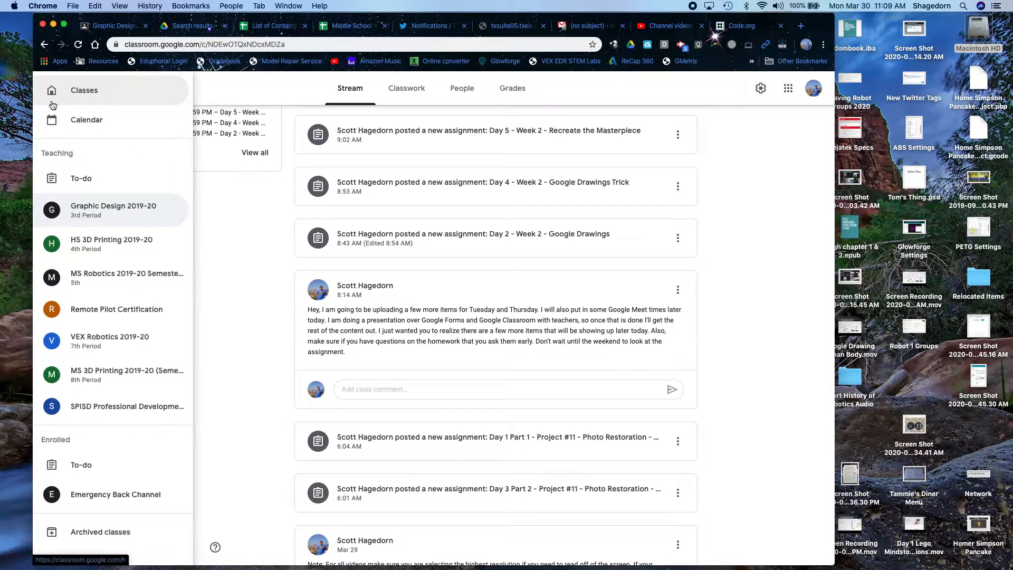
scroll(111, 495, "down", 1)
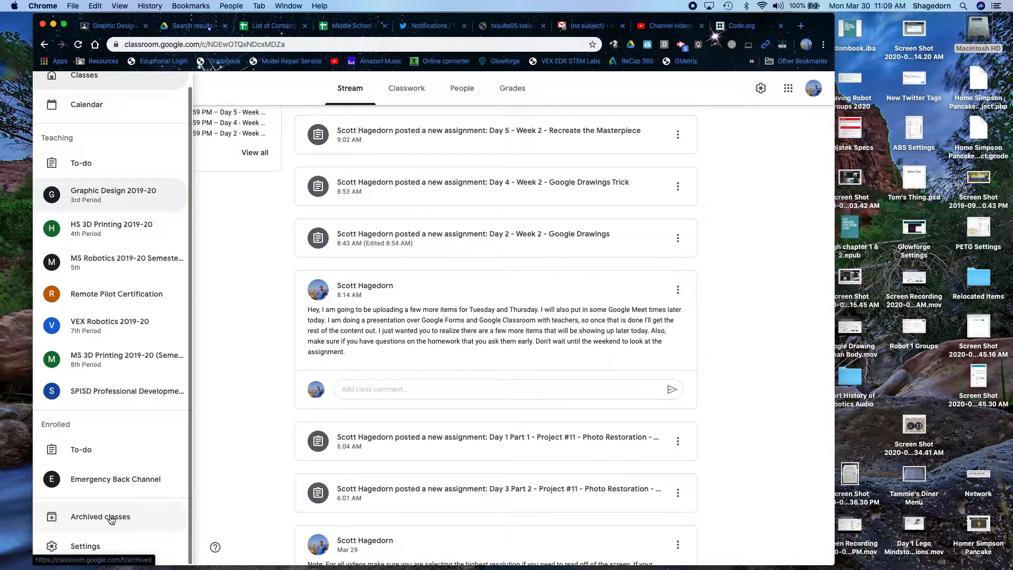
left_click(110, 516)
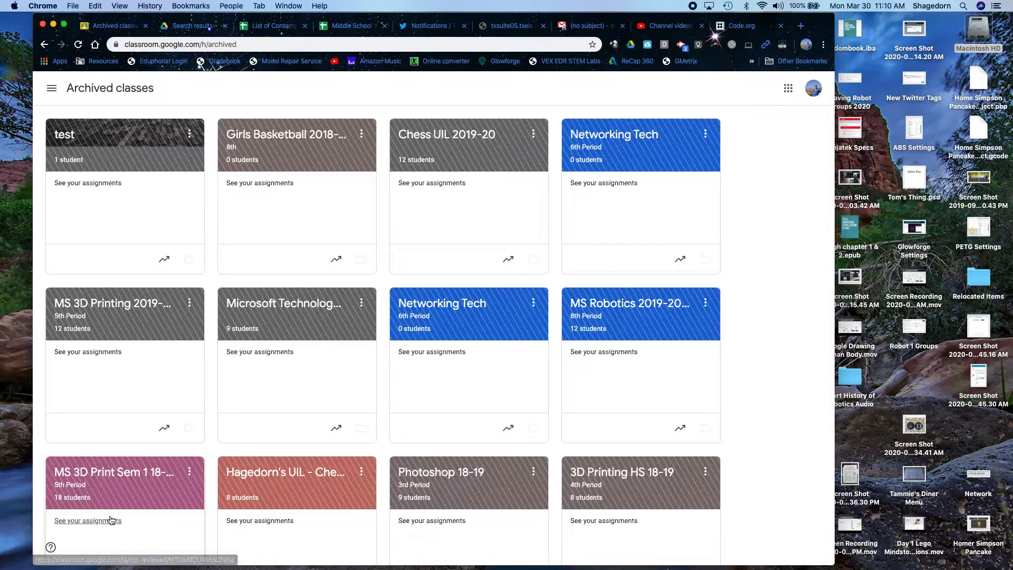
left_click(189, 135)
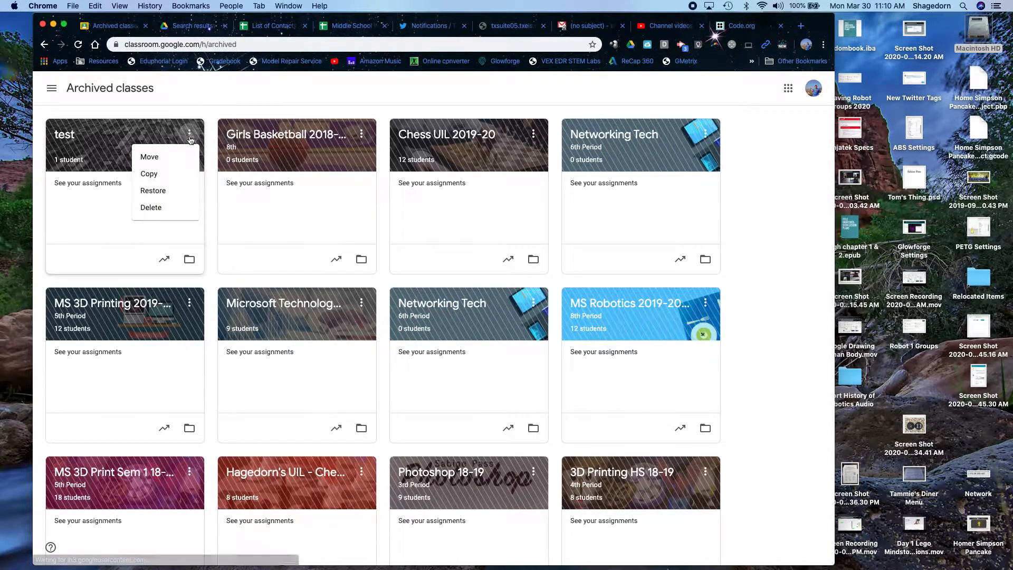
left_click(158, 191)
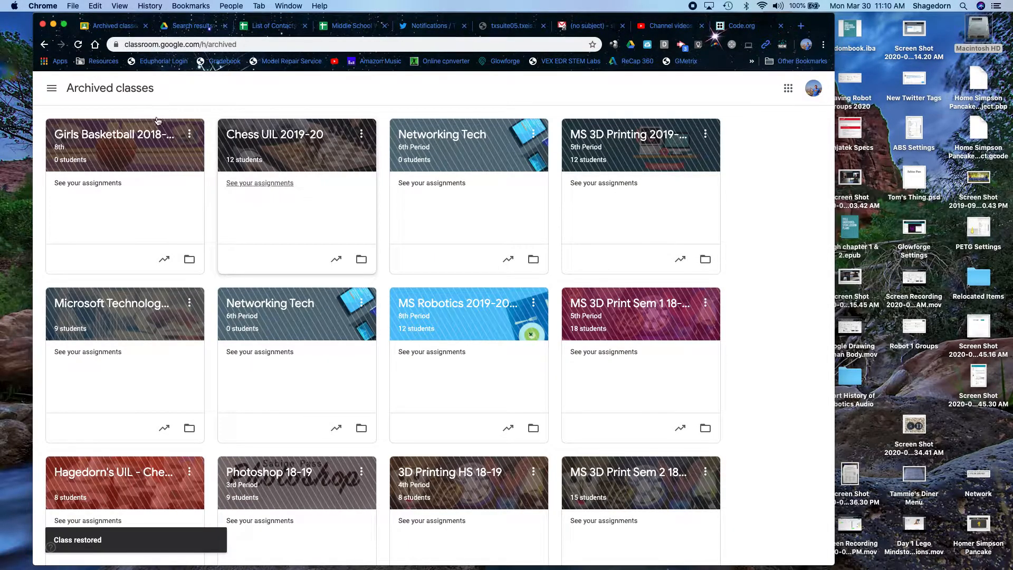
- Go to the Classes home page and open the test class
left_click(50, 91)
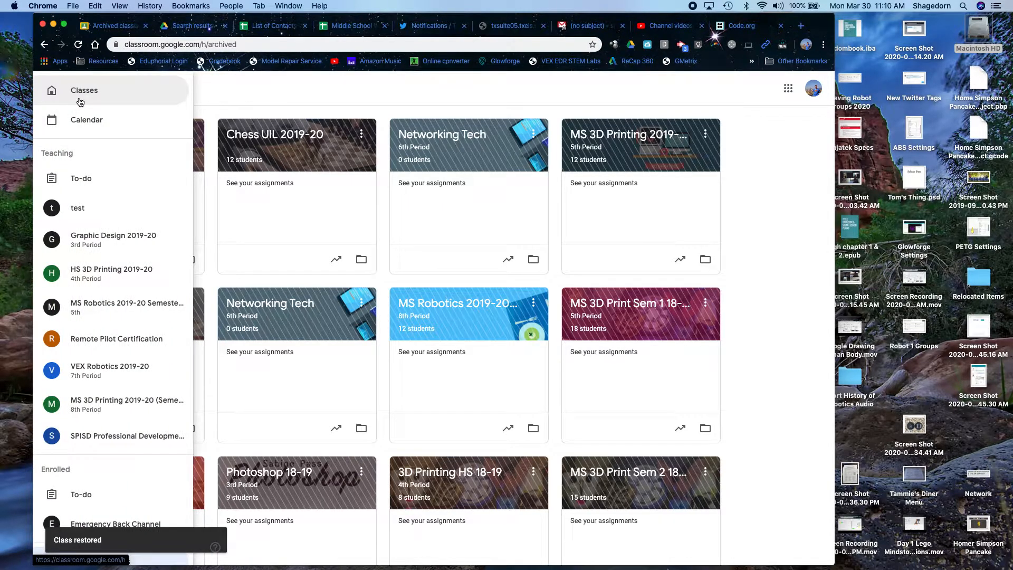
left_click(77, 95)
left_click(59, 138)
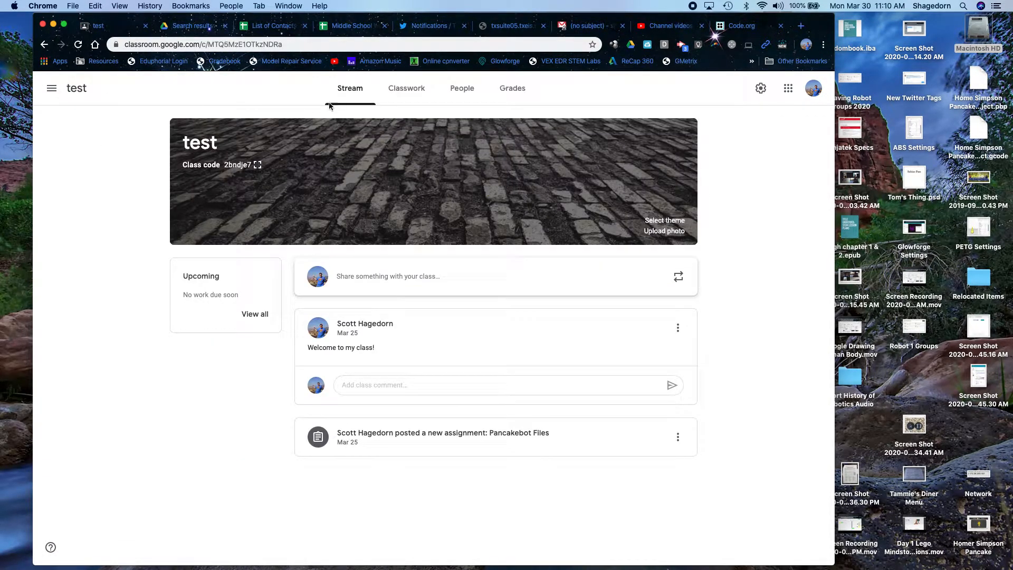
- On the test class People page, start an email to the enrolled student and discard it
left_click(464, 91)
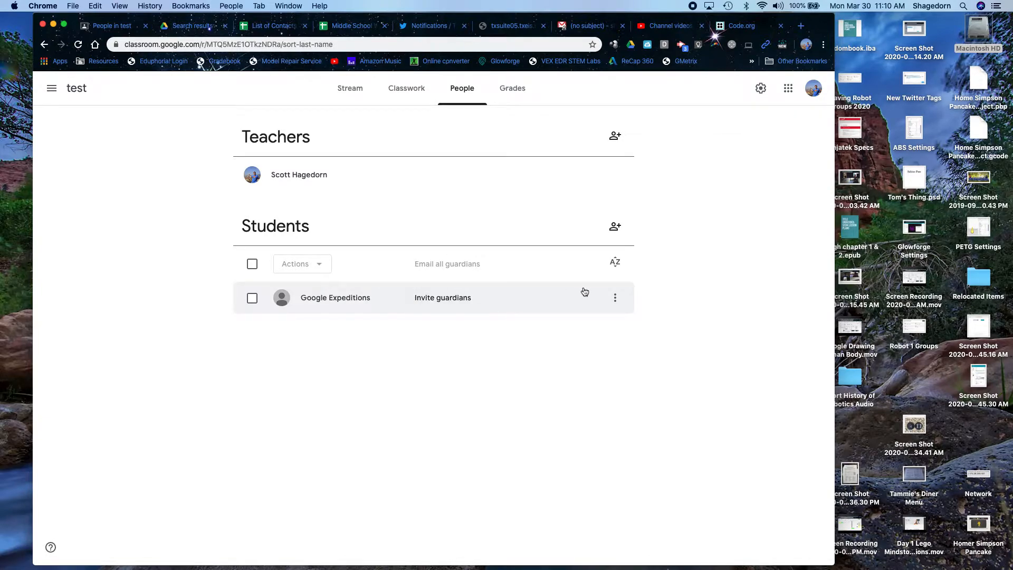
left_click(616, 303)
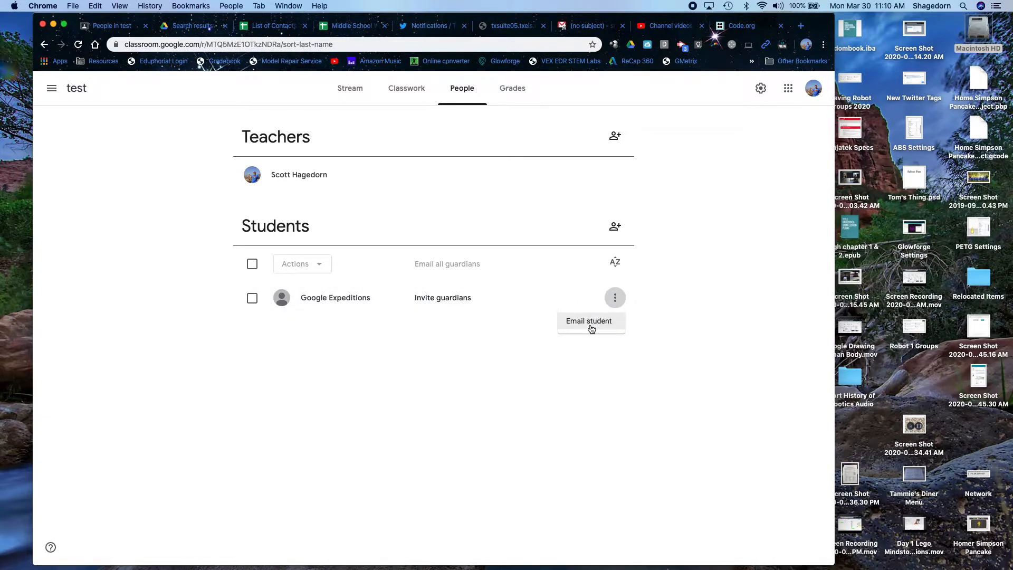
left_click(587, 323)
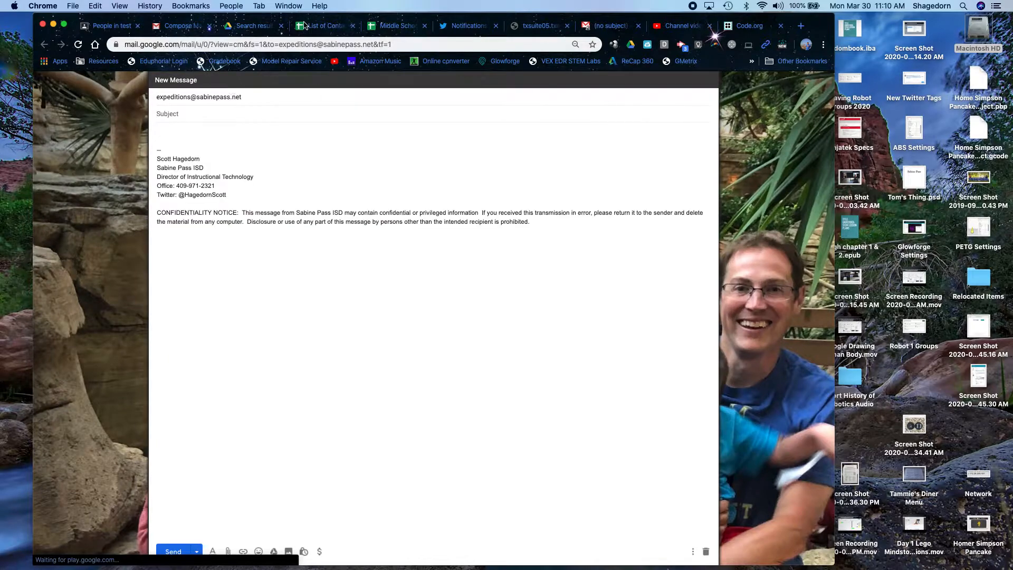
left_click(208, 26)
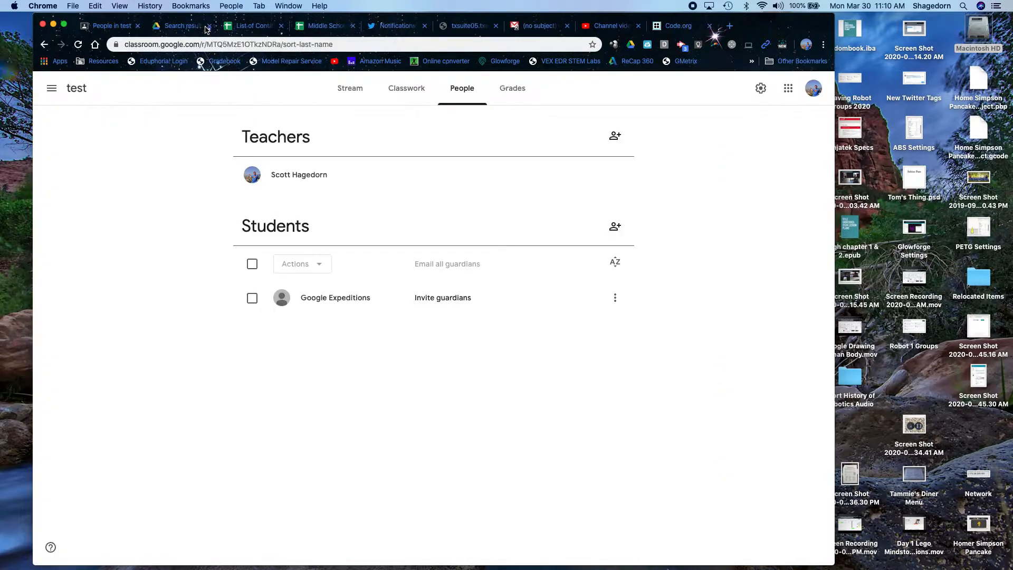
- Open a new incognito window, search 'google classroom' and open the Classroom product page
left_click(70, 6)
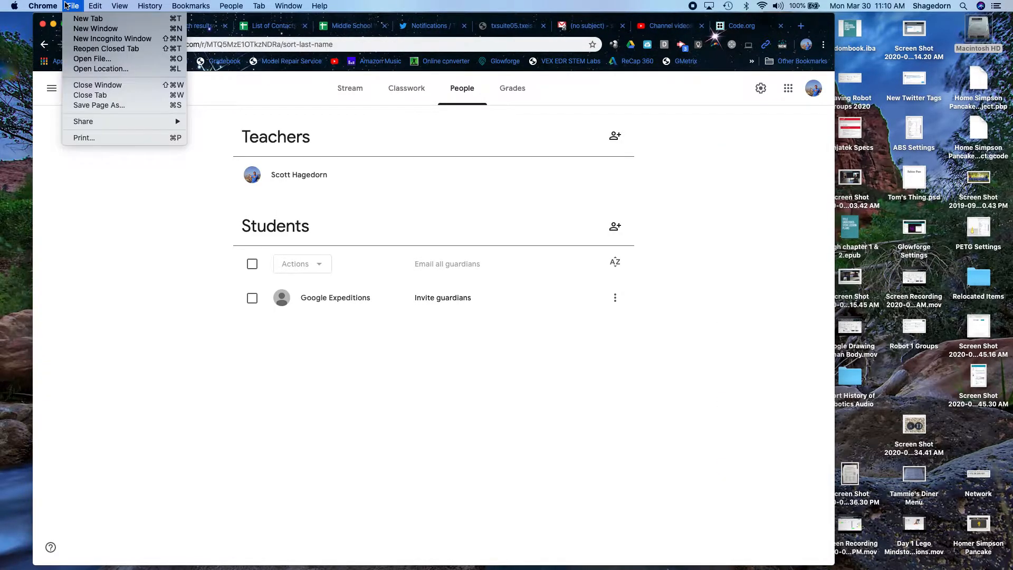
left_click(89, 43)
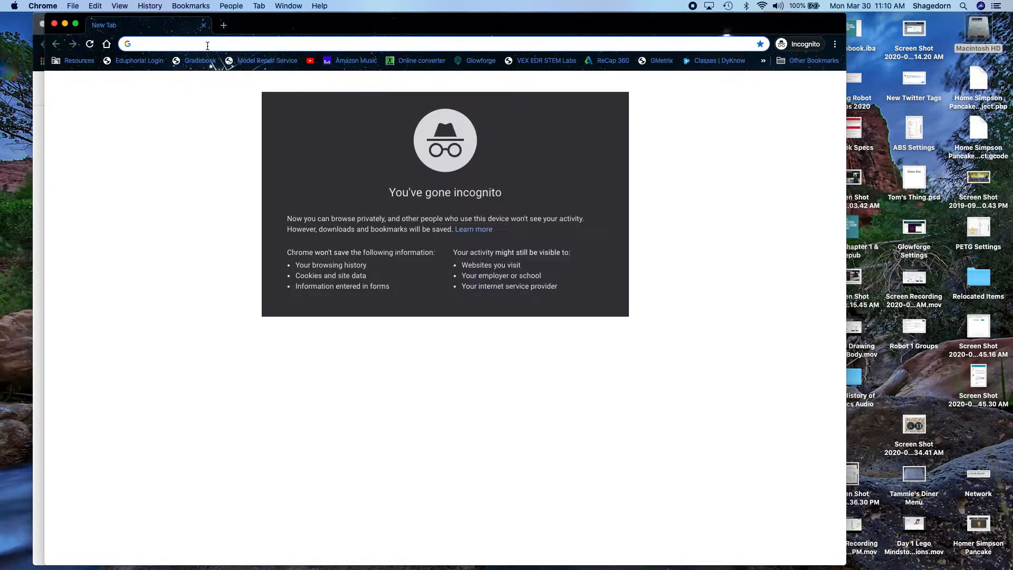
type("googo")
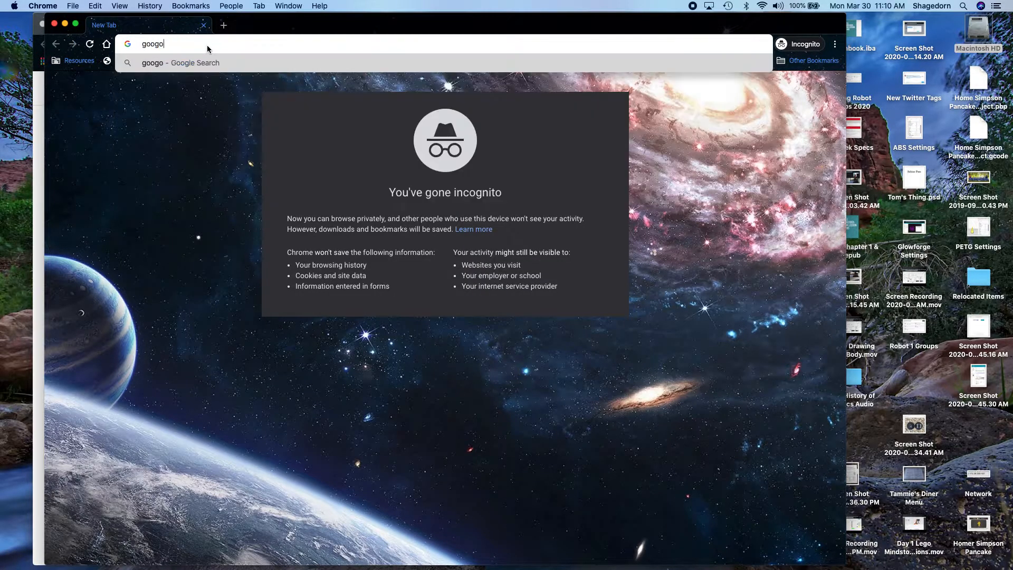
key("BackSpace")
type("le classro")
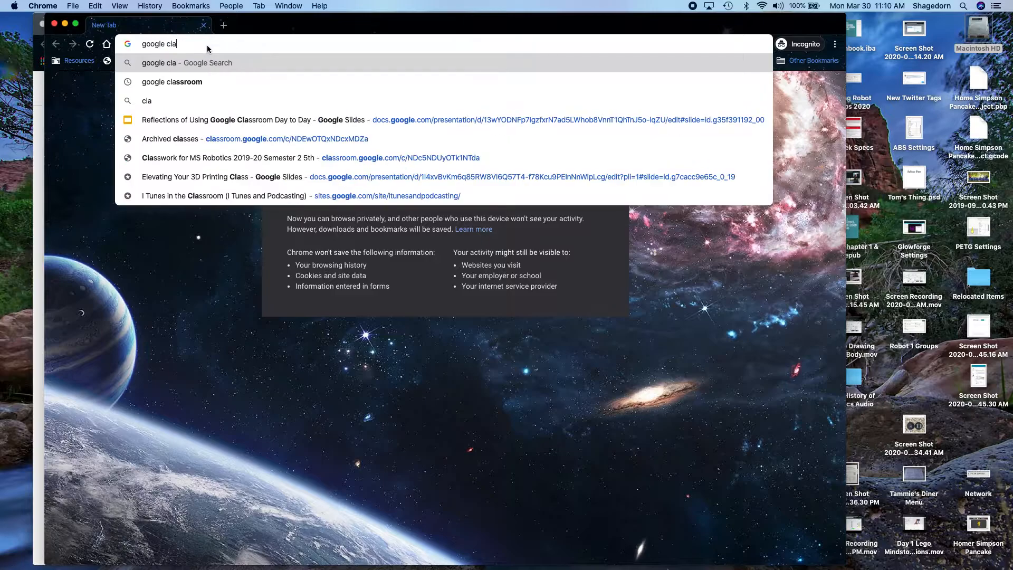
type("om")
key("Return")
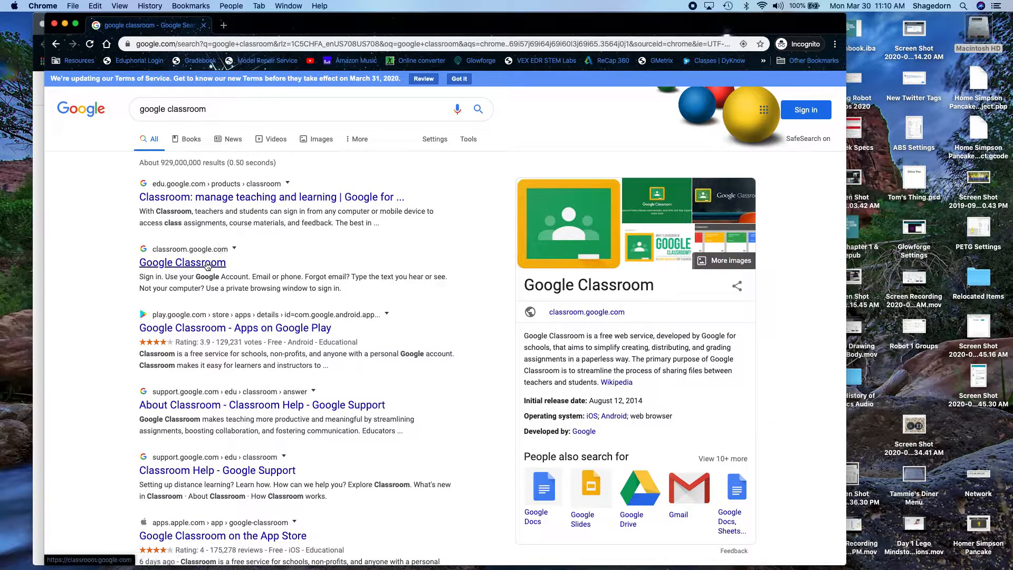
left_click(208, 264)
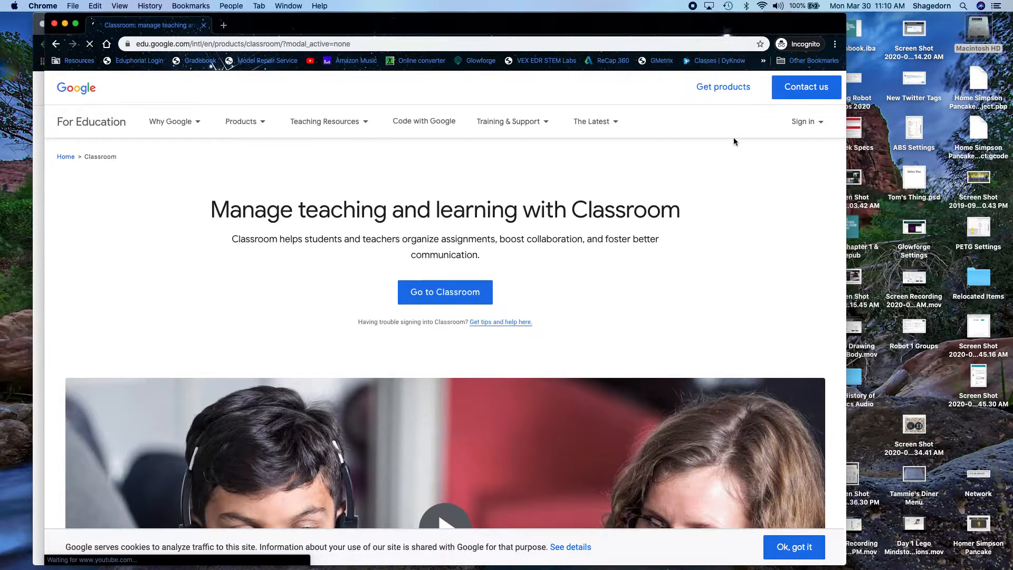
- Sign in to Google Classroom with the student account's e-mail and password
left_click(799, 128)
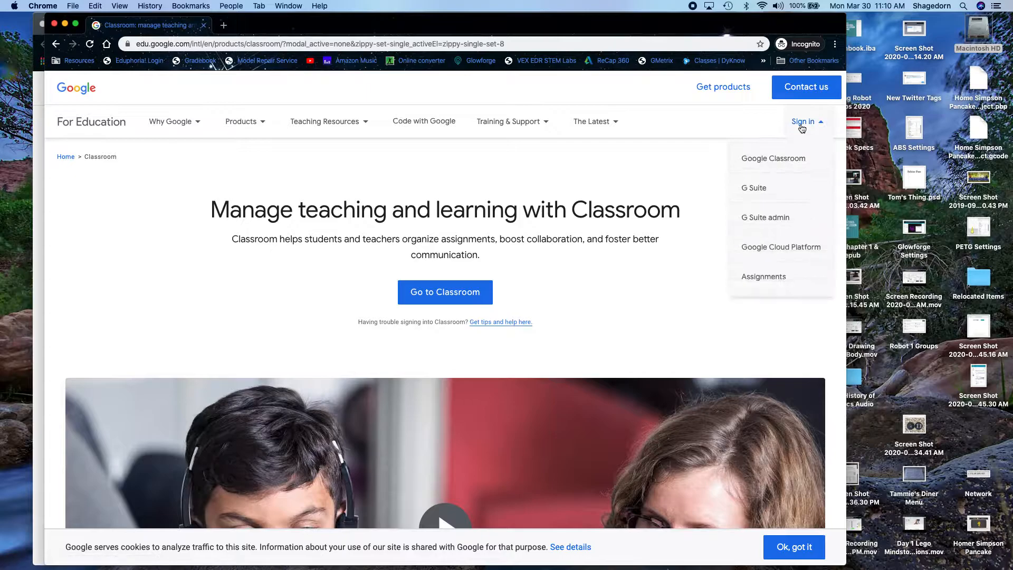
left_click(781, 158)
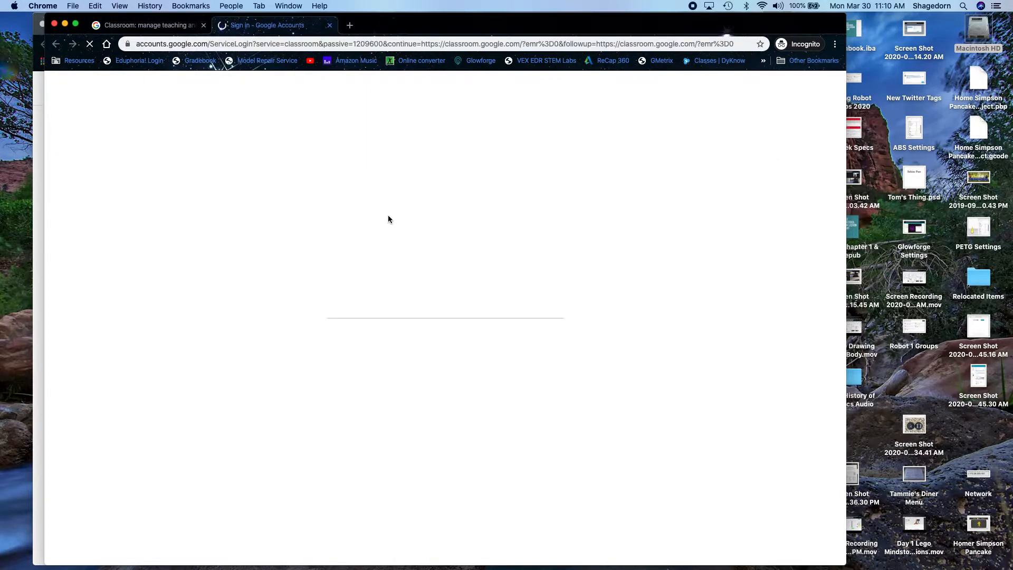
left_click(385, 297)
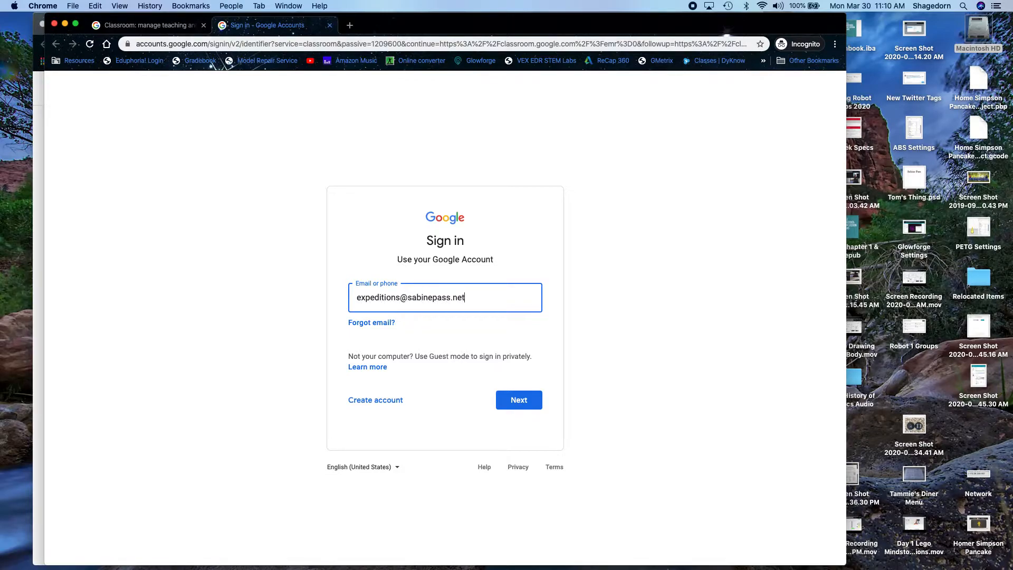
key("Return")
type("••")
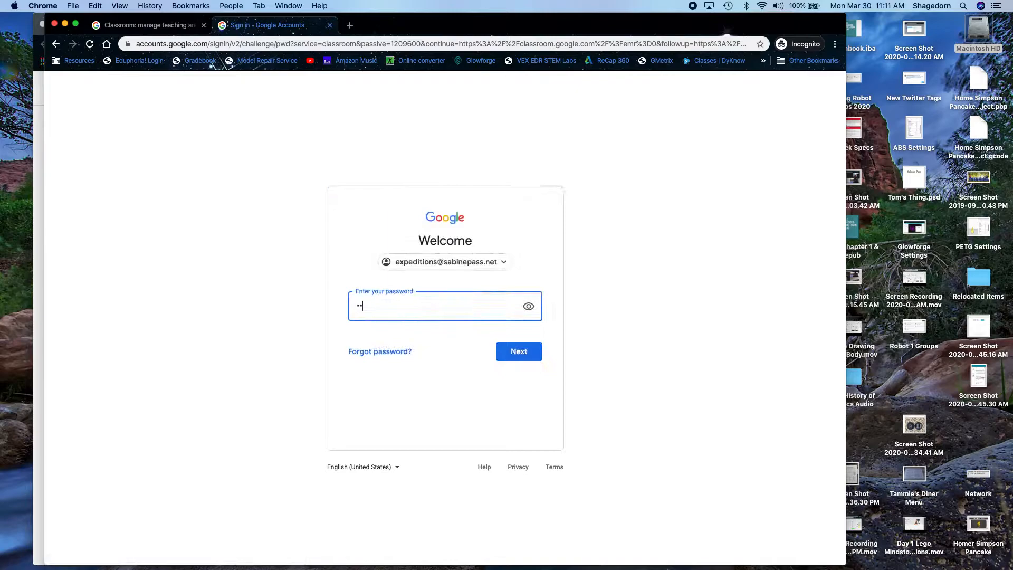
key("Return")
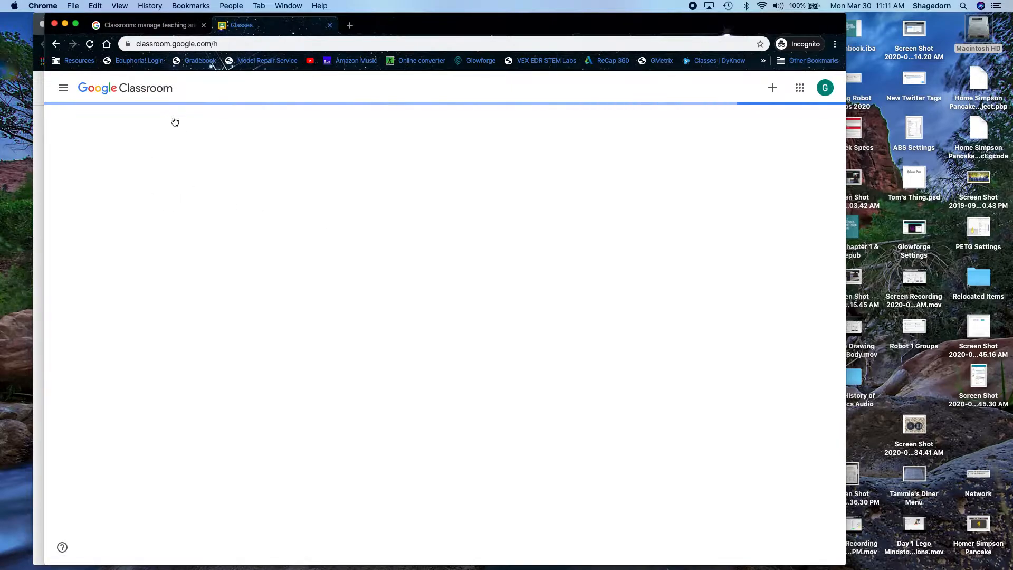
- Open the test class as the student and arrange the student and teacher windows side by side
left_click(77, 135)
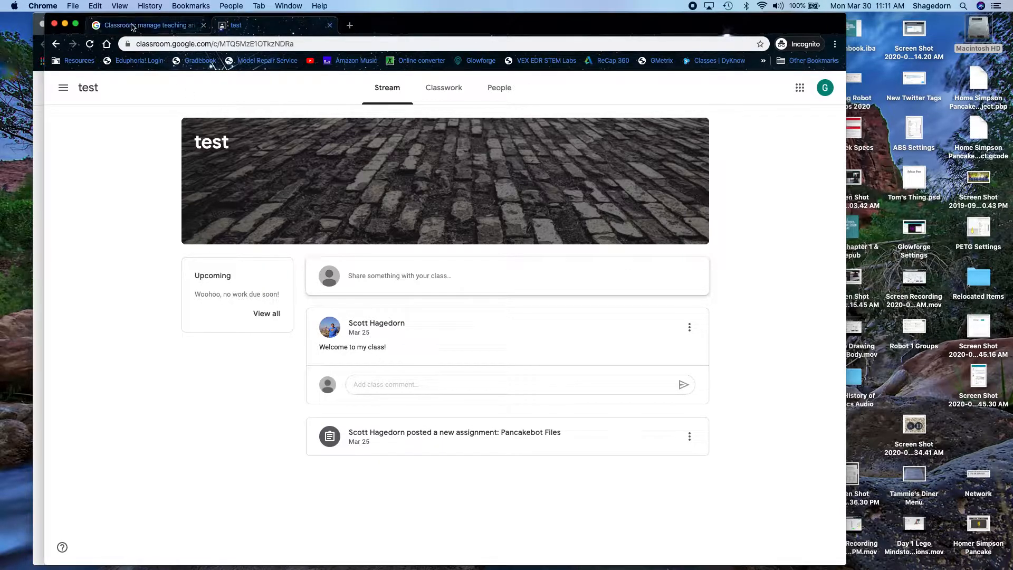
left_click_drag(119, 20, 406, 68)
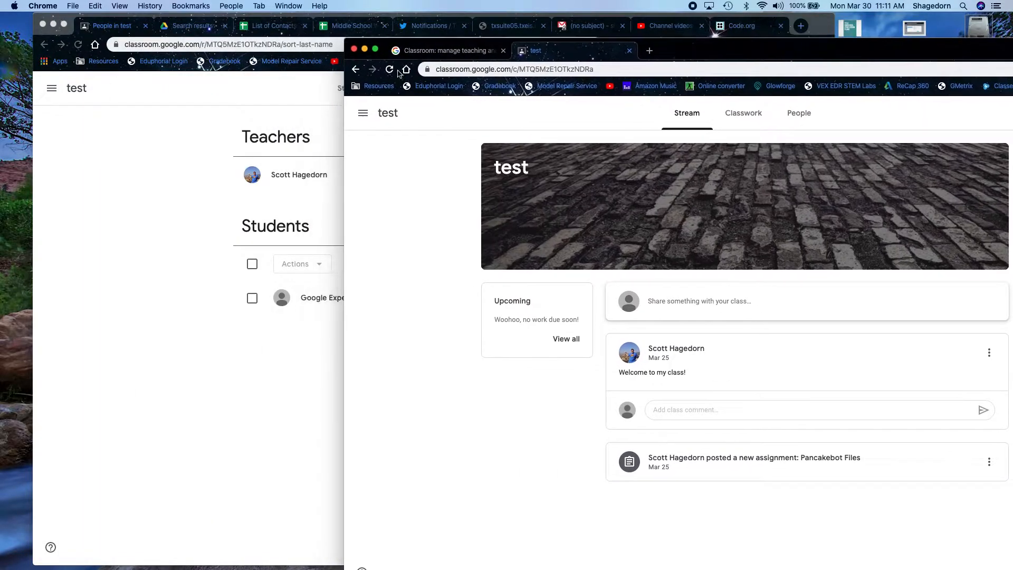
left_click(135, 183)
left_click(340, 86)
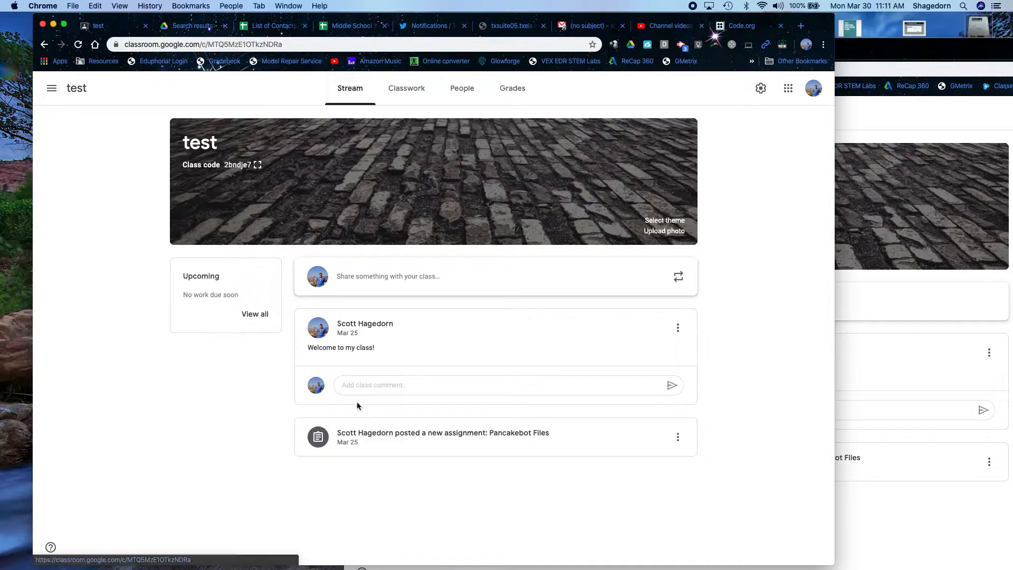
left_click(861, 343)
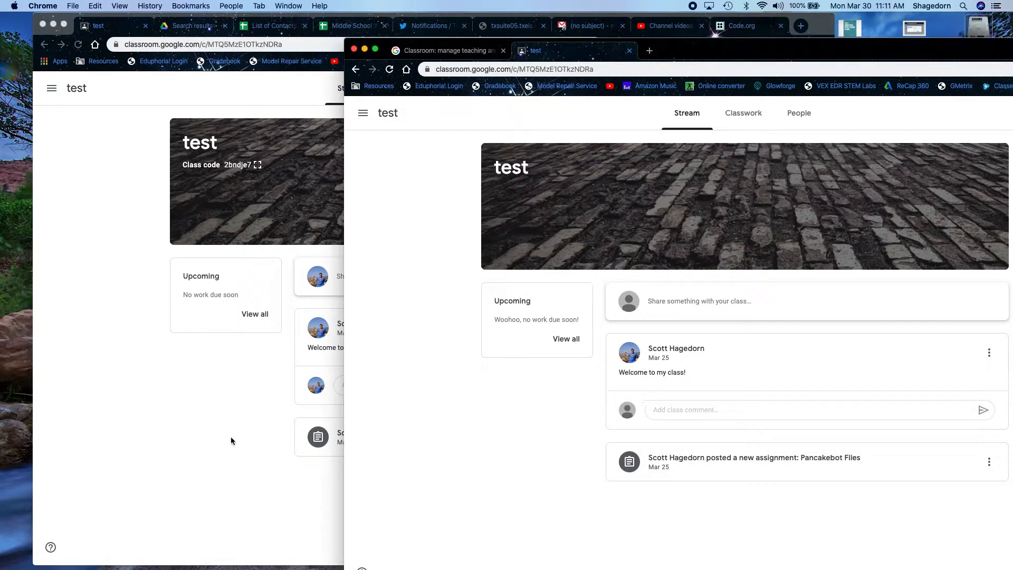
left_click(201, 447)
- Post a 'Welcome back!' announcement as the teacher and reload the student window to see it
left_click(372, 284)
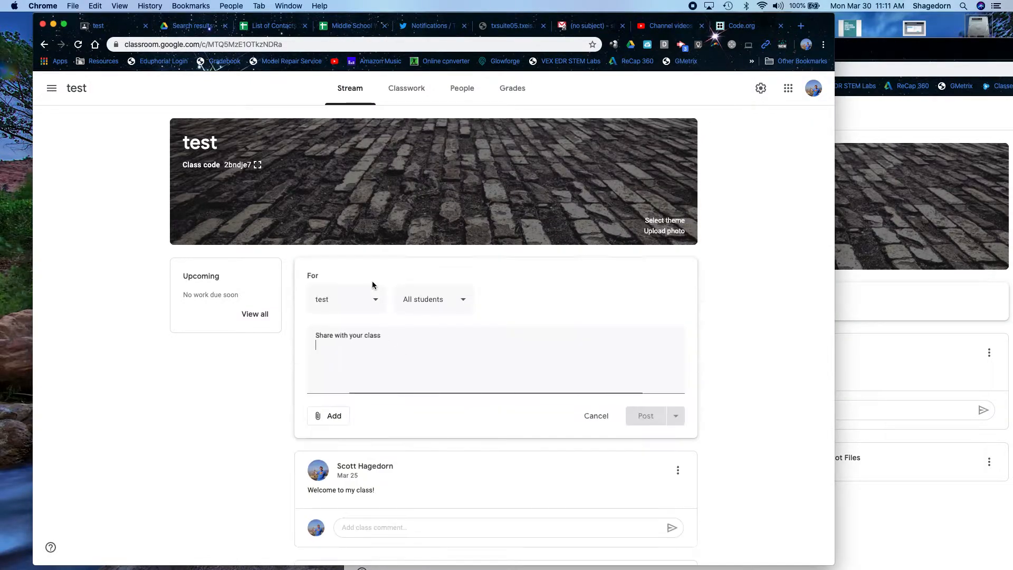
type("Welcome back!")
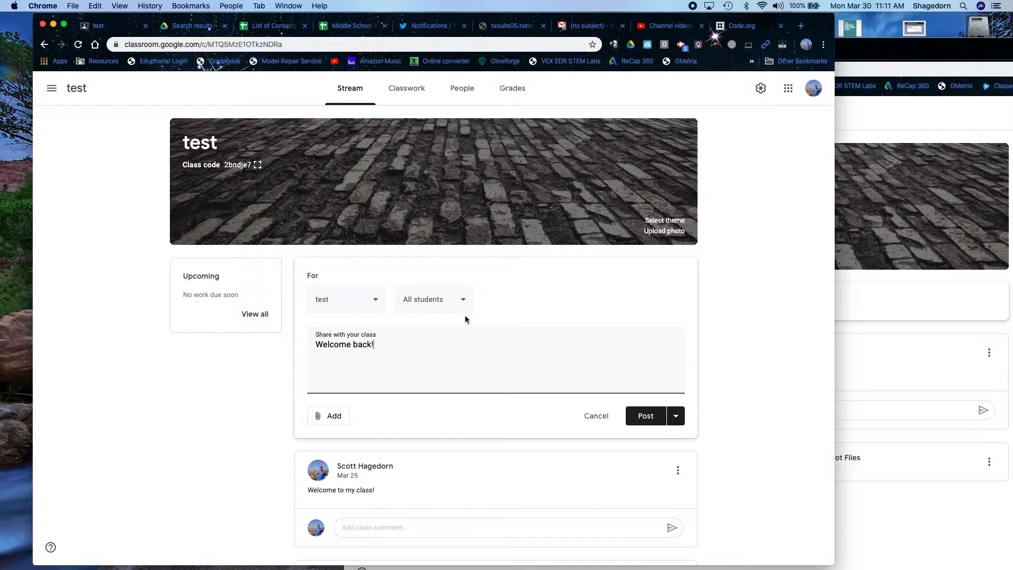
left_click(645, 417)
left_click(907, 513)
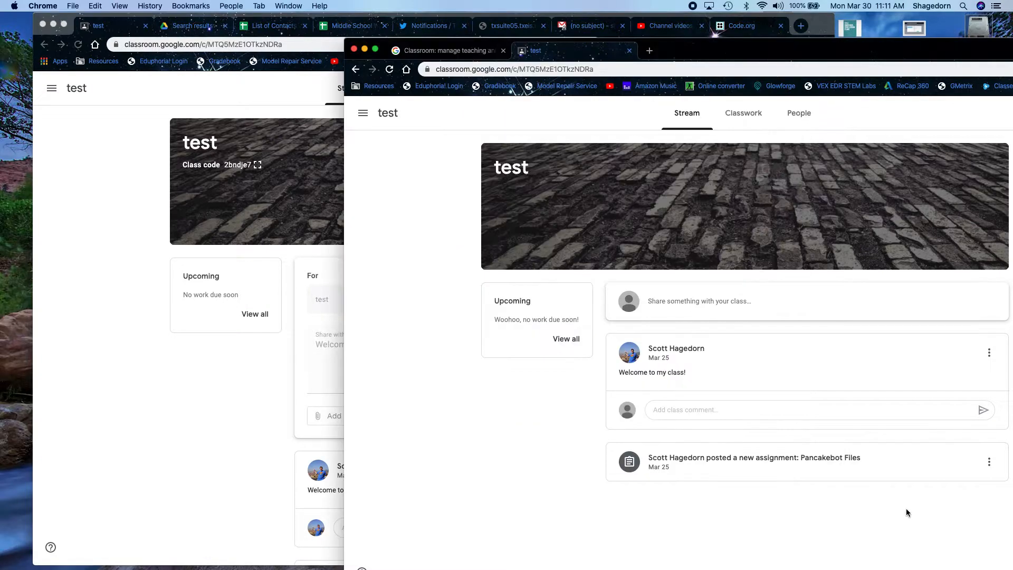
left_click(390, 70)
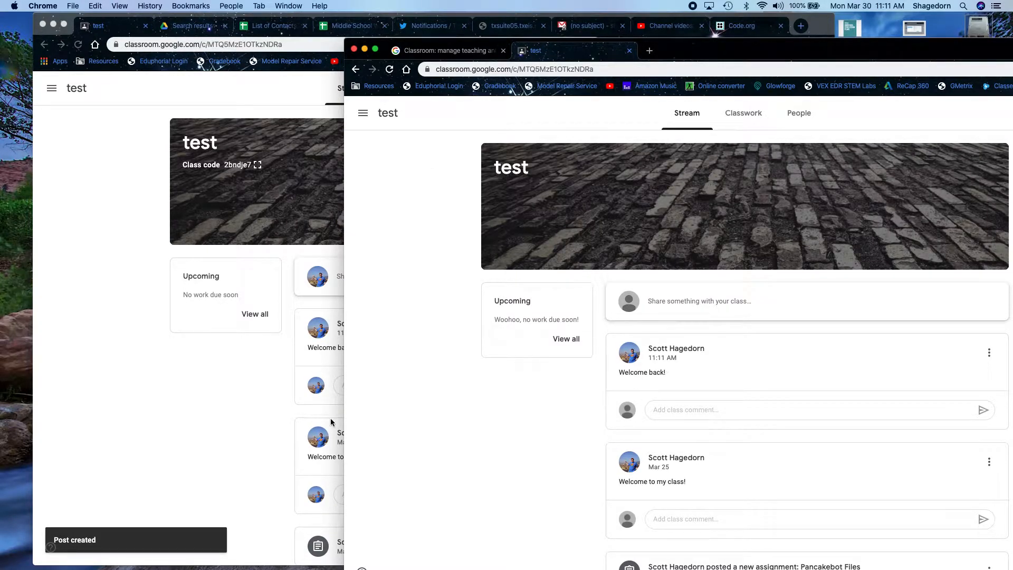
left_click(275, 423)
- On the Classwork page, add the Useful Materials topic and discard an empty assignment
left_click(413, 91)
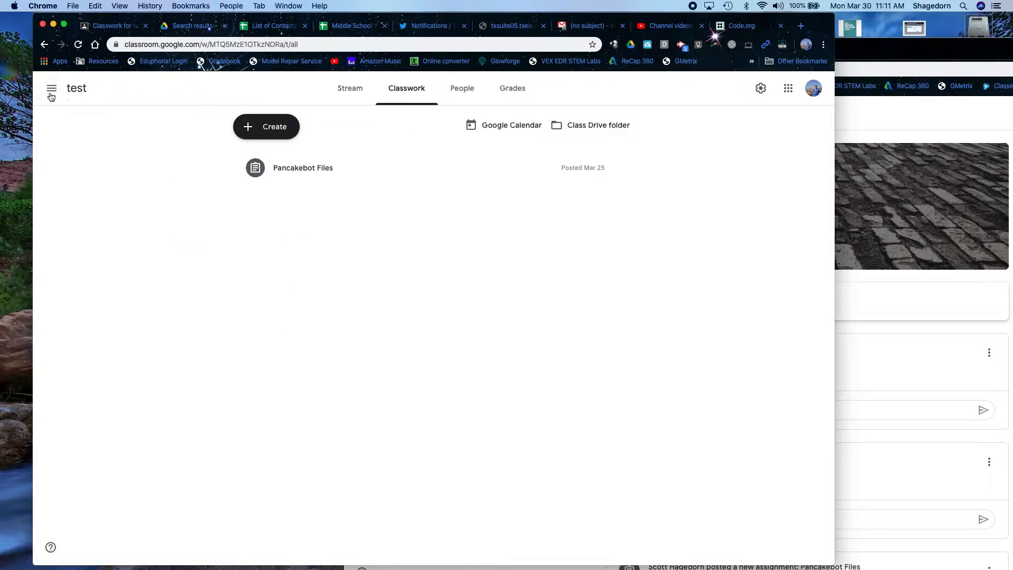
left_click(267, 130)
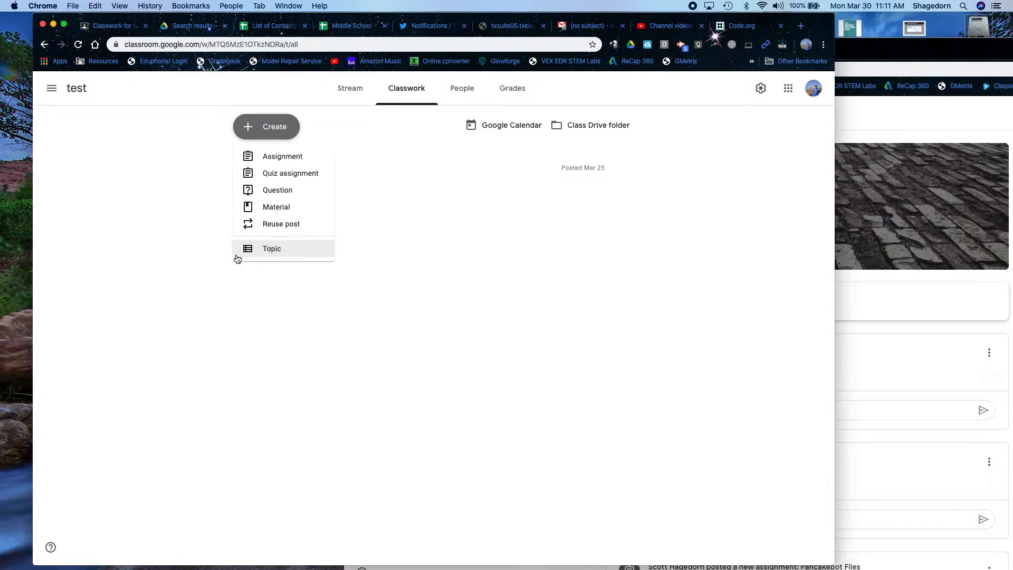
left_click(279, 254)
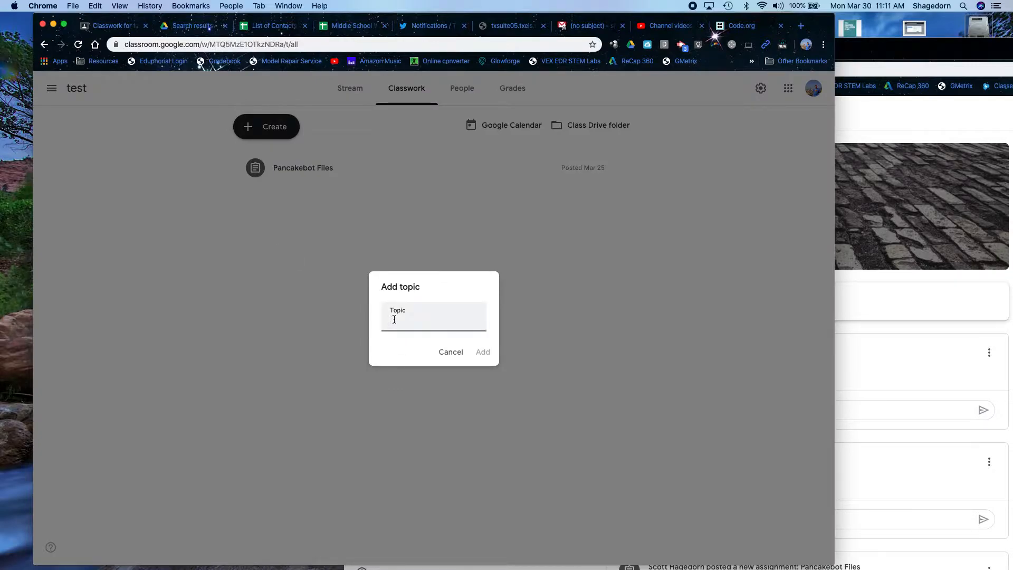
type("Useful Materials")
left_click(482, 352)
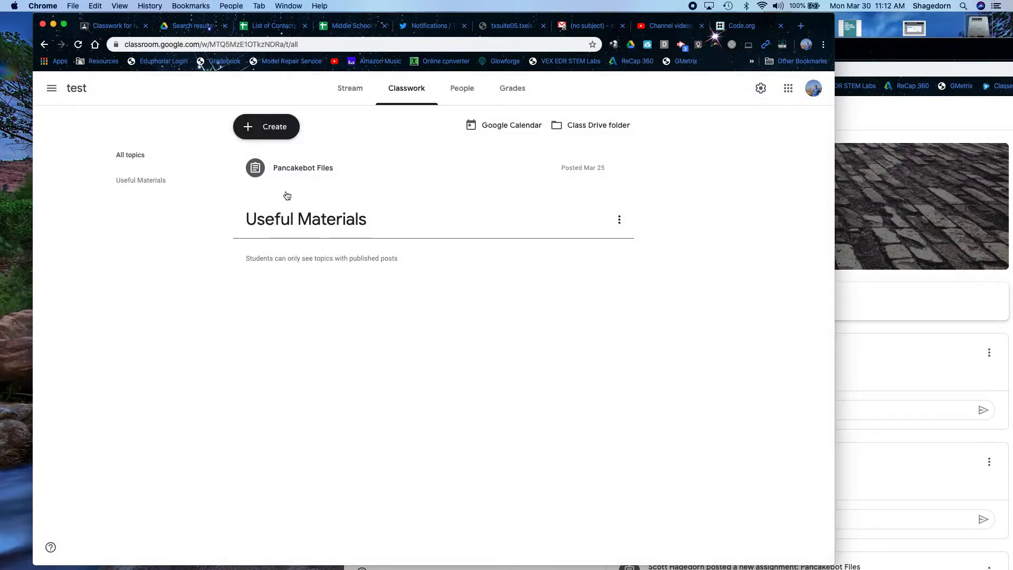
left_click(271, 127)
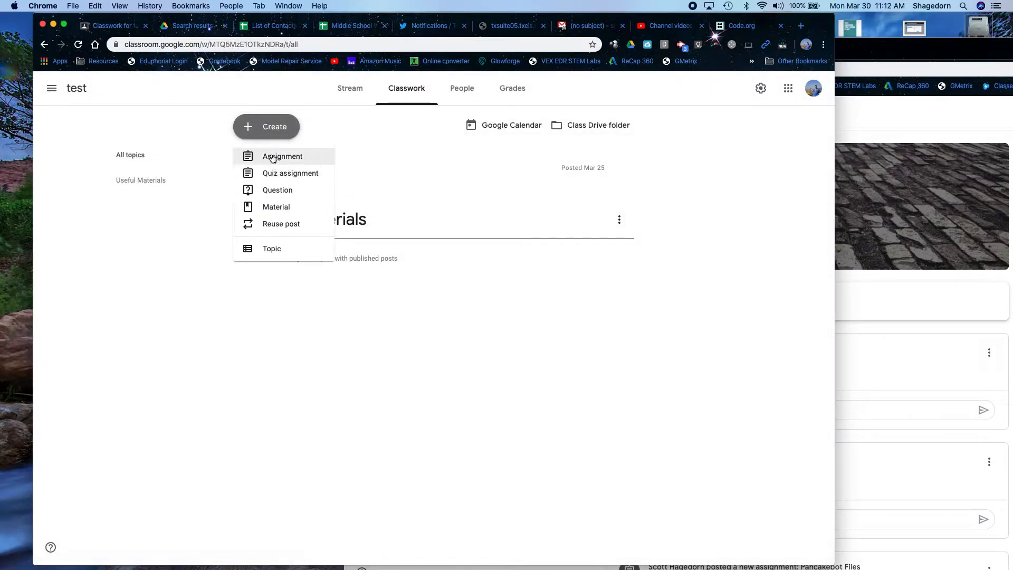
left_click(273, 157)
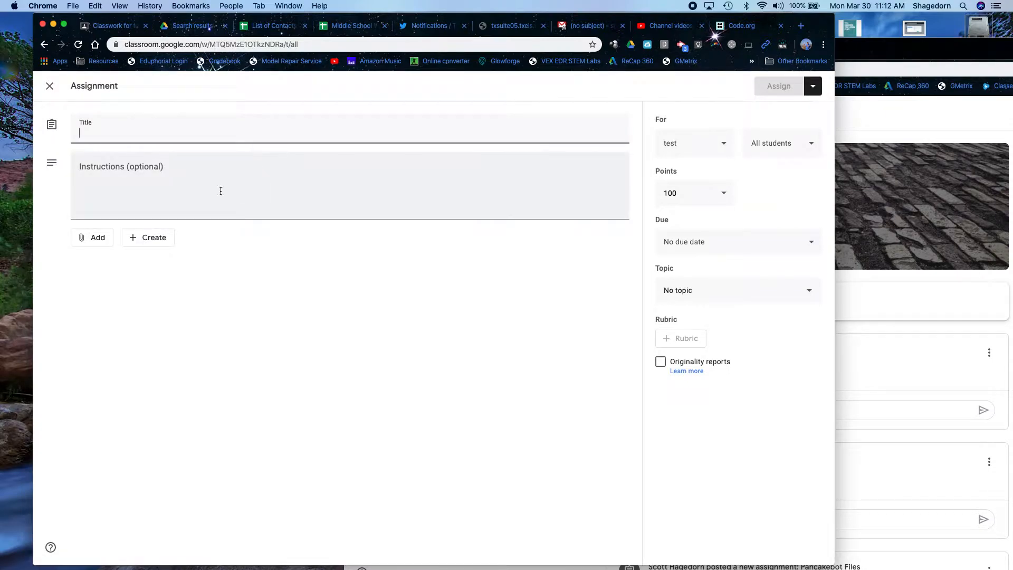
left_click(49, 85)
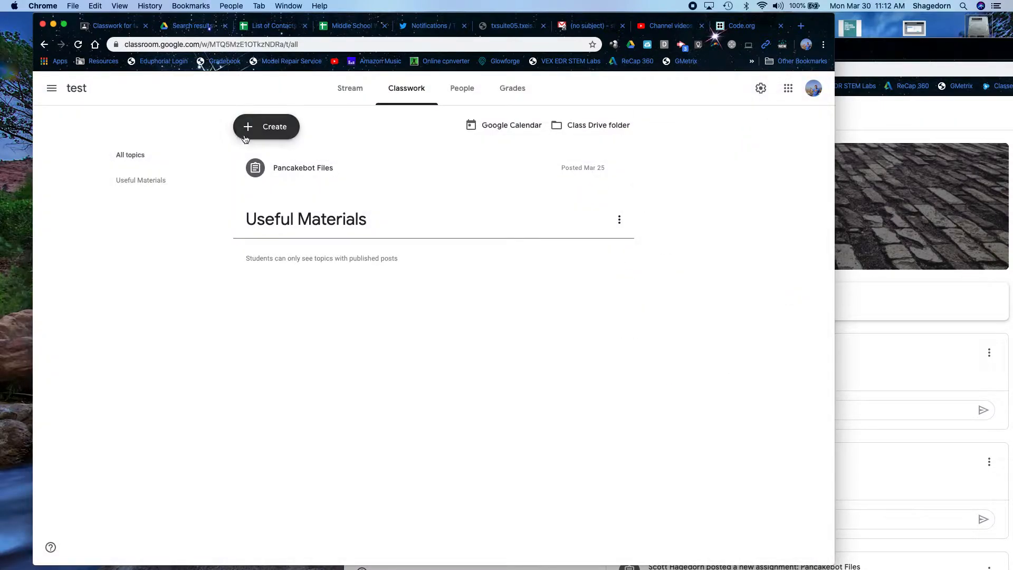
- Add the Assignments and Classwork topics to the test class
left_click(247, 129)
left_click(277, 247)
type("Assignments")
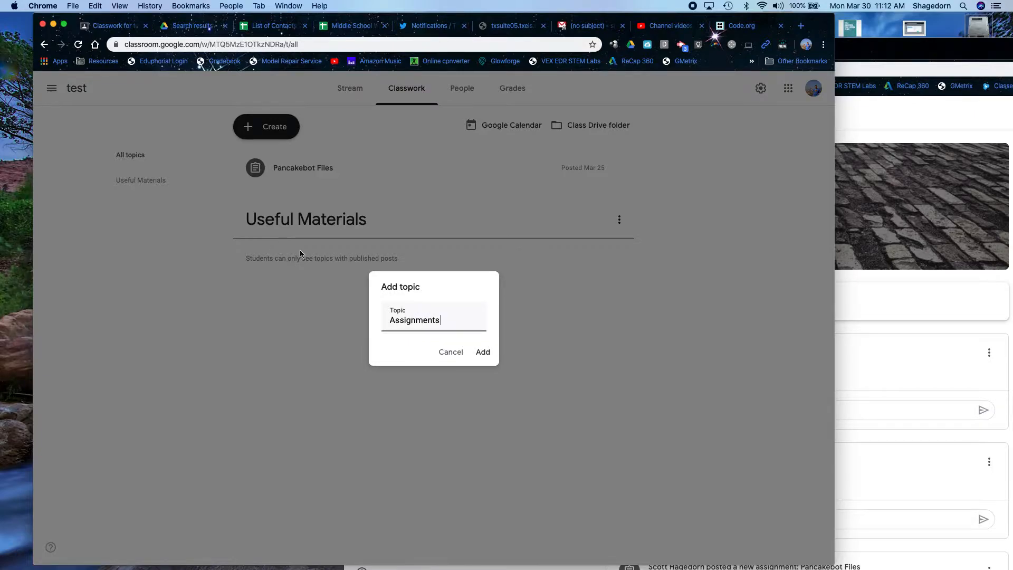
left_click(482, 357)
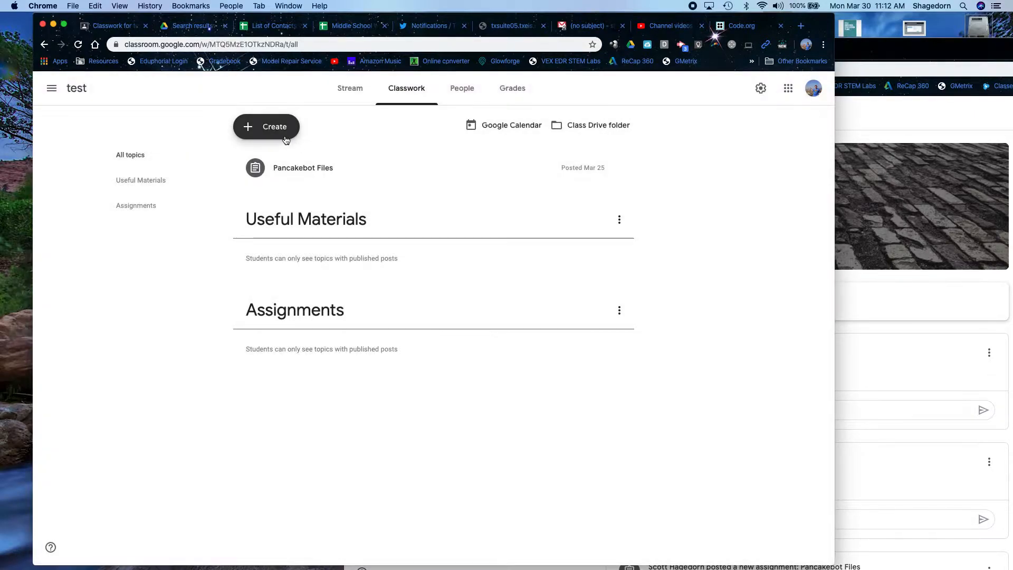
left_click(266, 128)
left_click(279, 244)
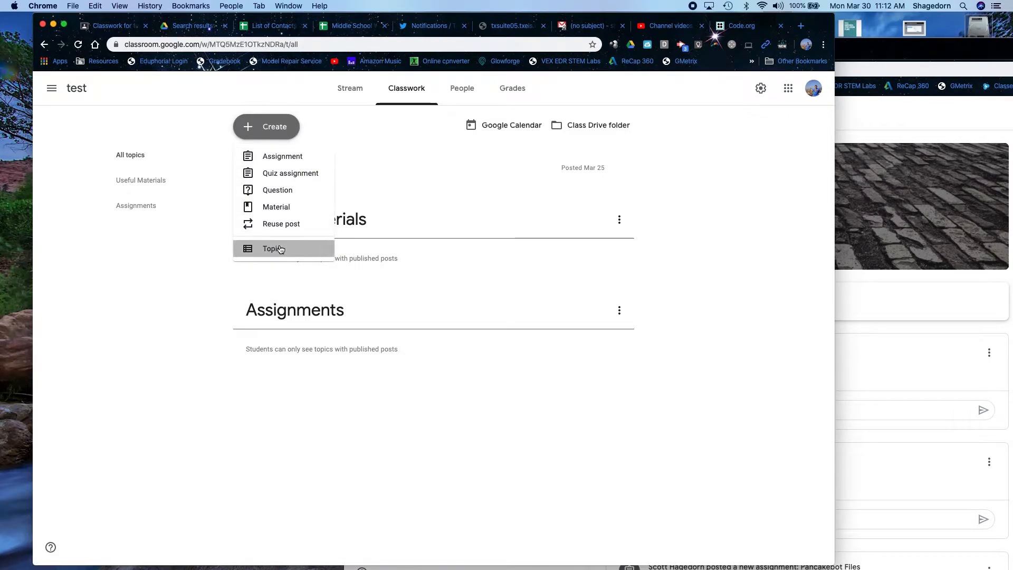
type("Classwork")
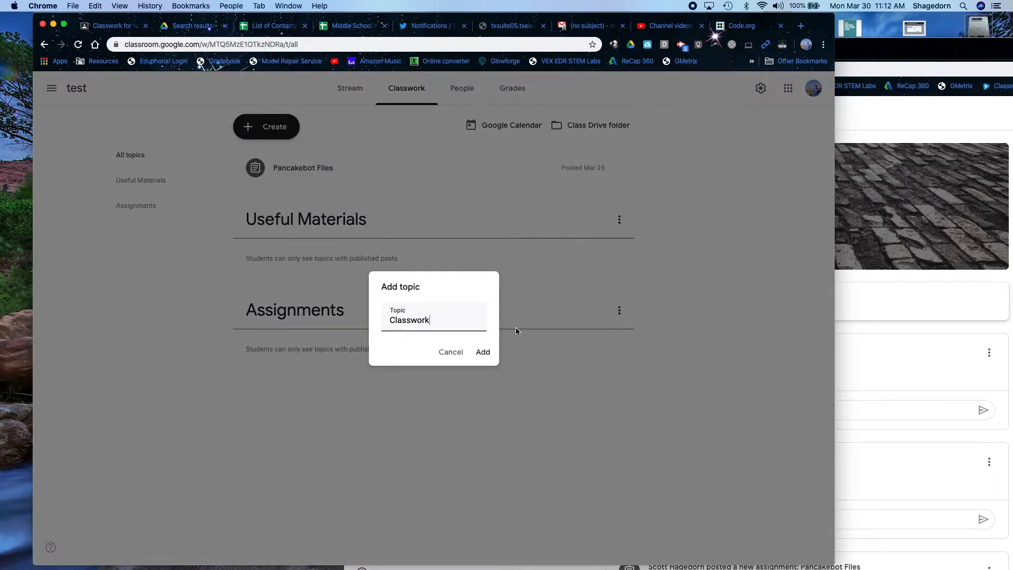
left_click(483, 353)
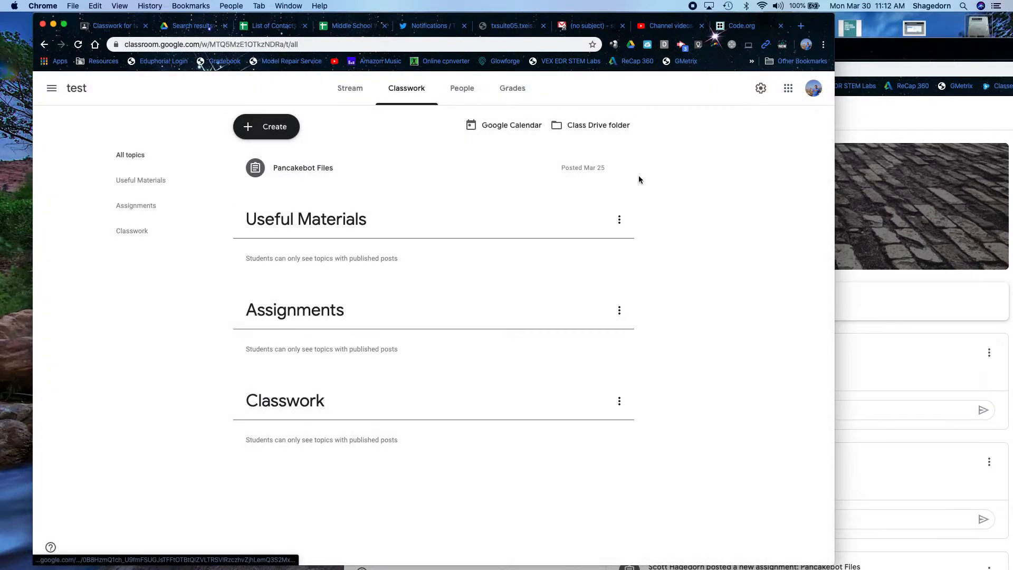
left_click(620, 168)
- Edit Pancakebot Files to be due Mar 31, 11:59 PM under the Assignments topic, and save
left_click(610, 190)
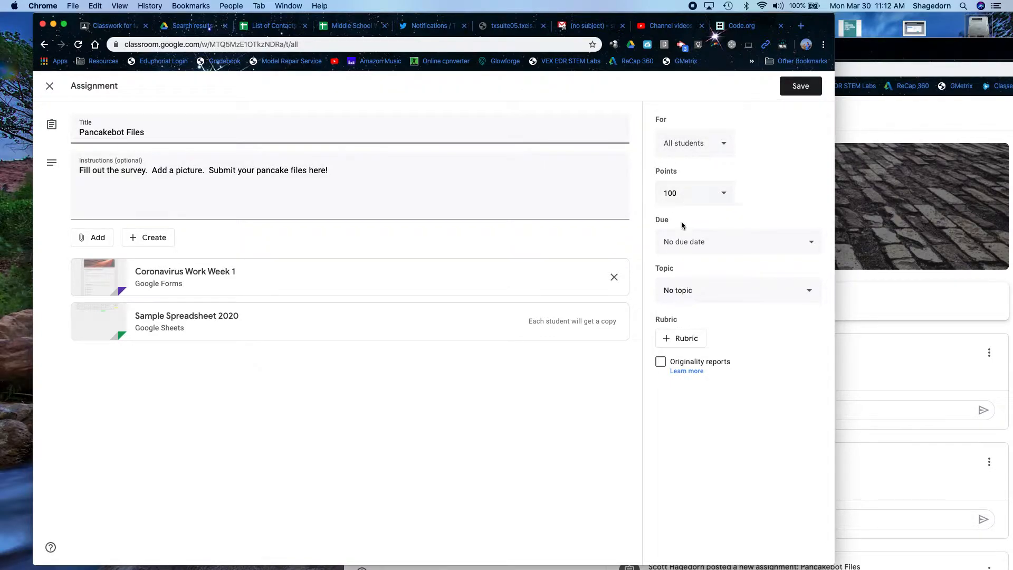
left_click(683, 245)
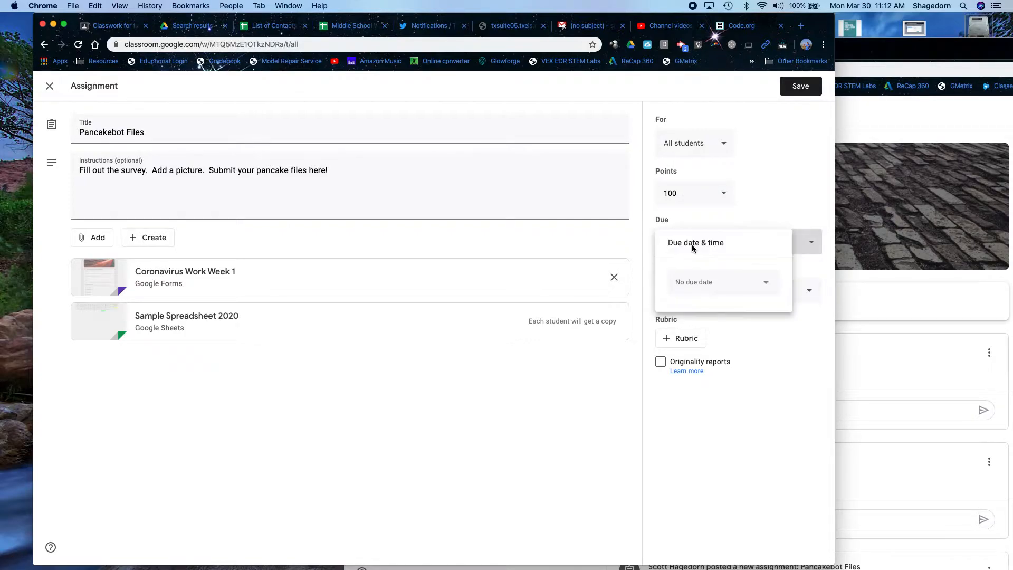
left_click(701, 289)
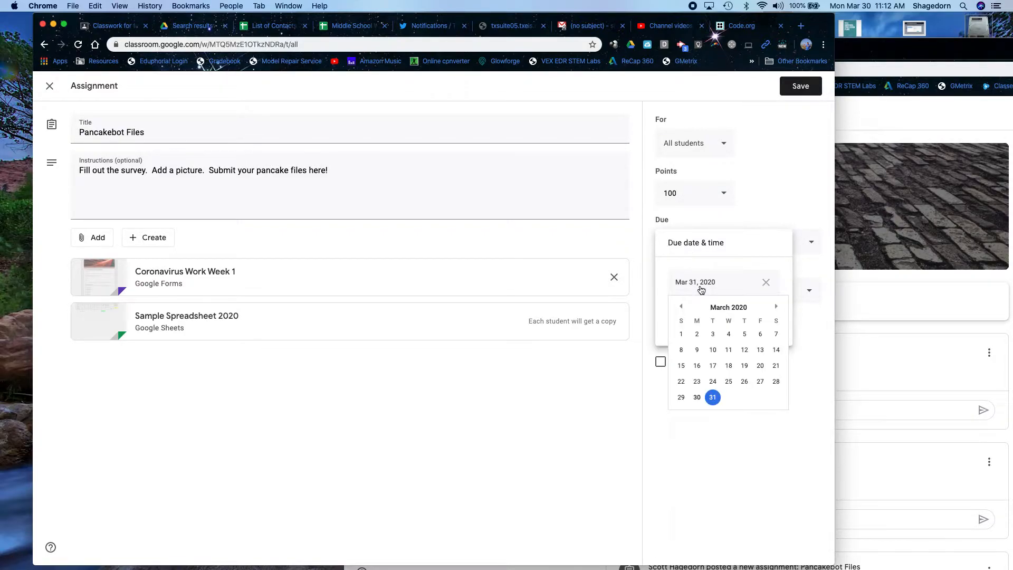
left_click(714, 398)
left_click(705, 320)
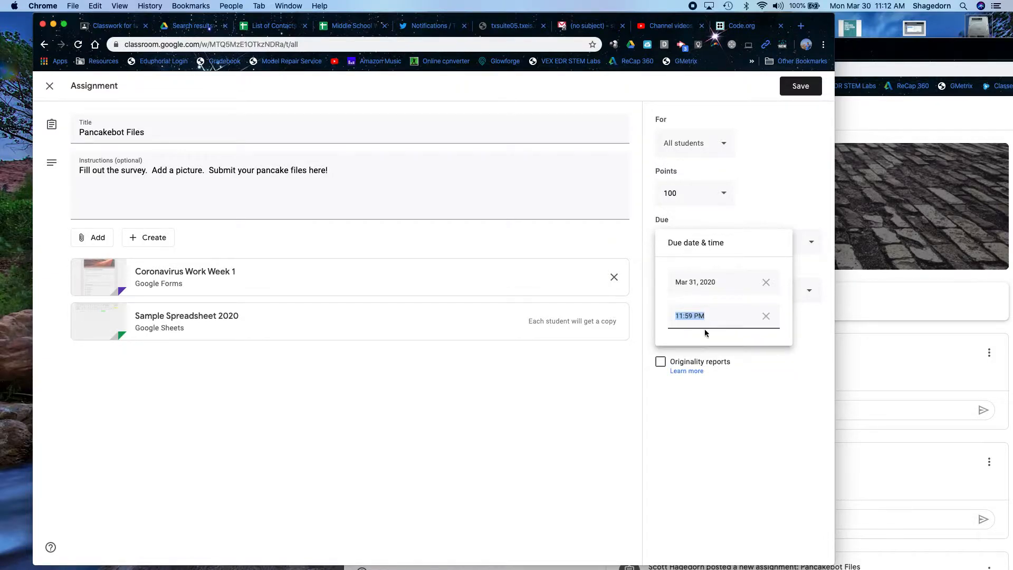
left_click(712, 421)
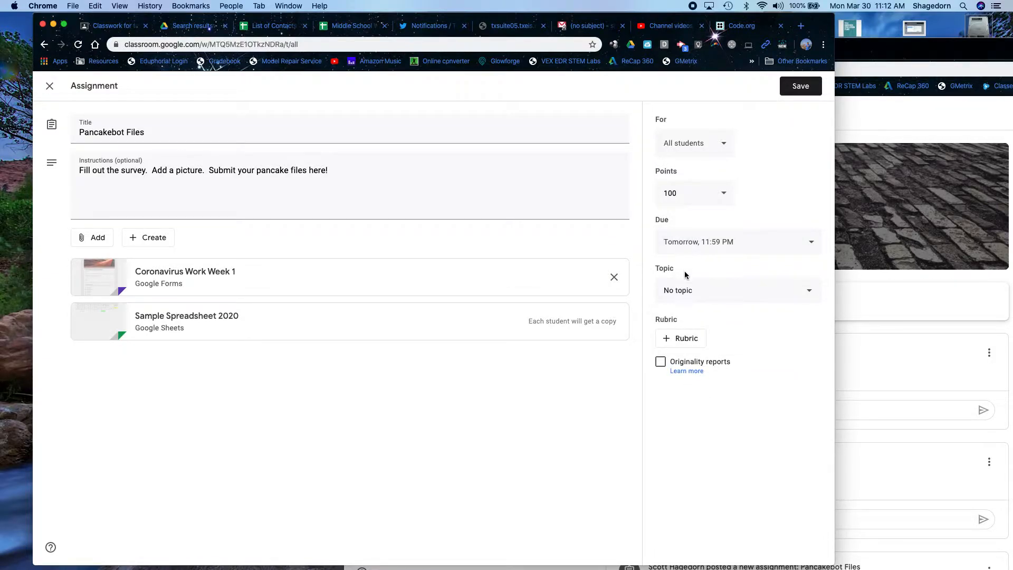
left_click(689, 293)
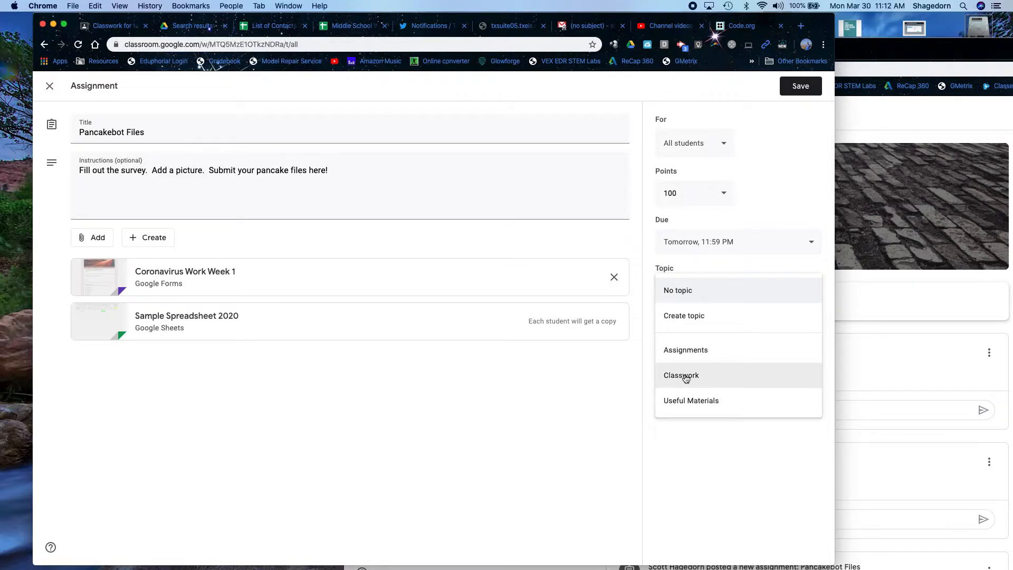
left_click(693, 351)
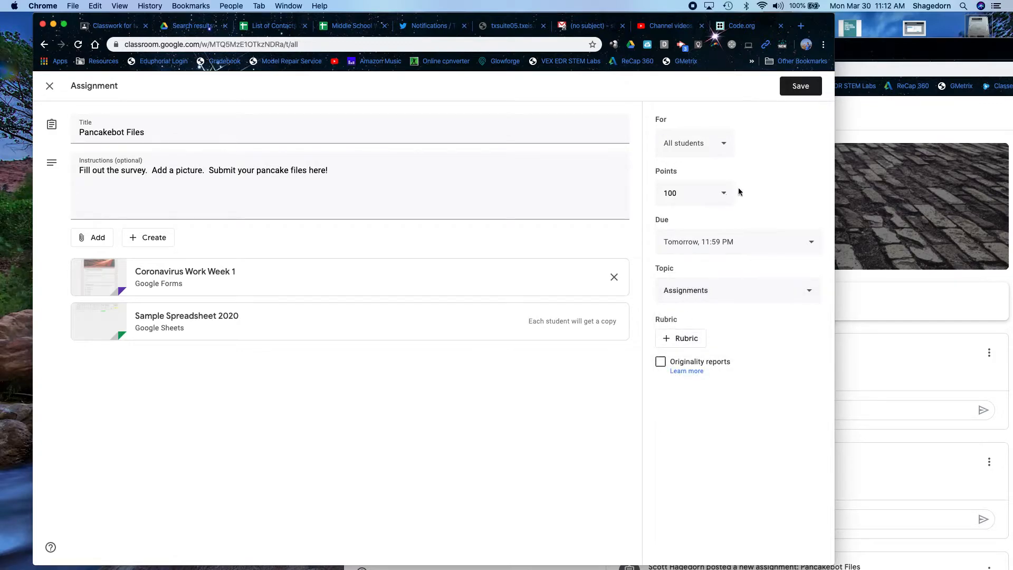
left_click(799, 89)
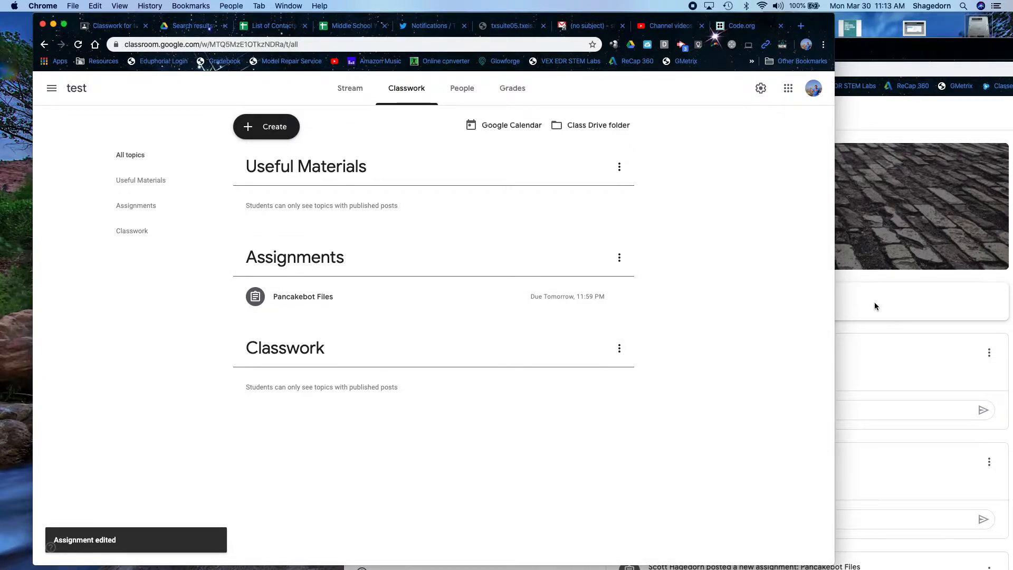
- Reload the student's class window and view its Classwork page
left_click(879, 324)
left_click(389, 70)
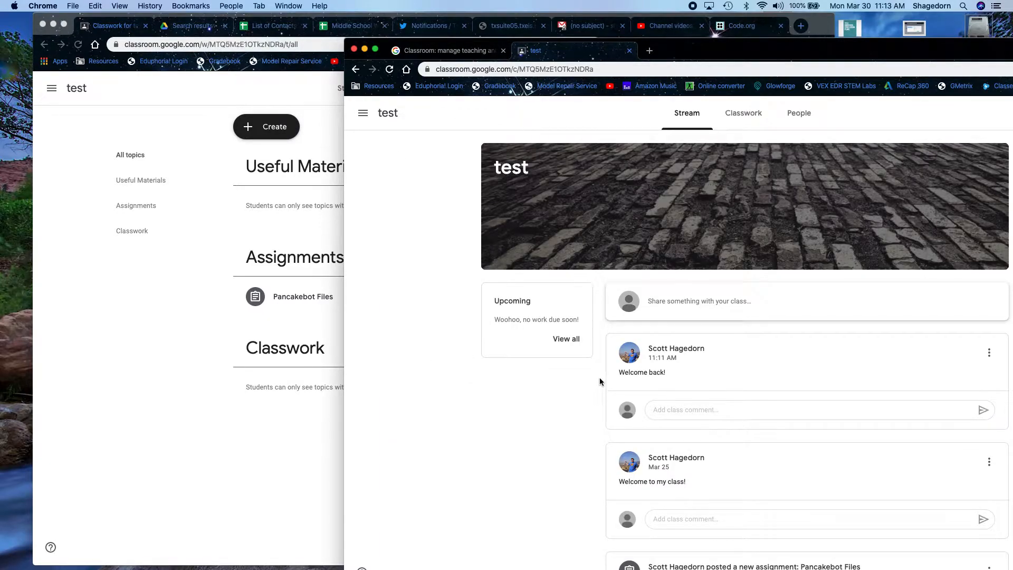
left_click(743, 112)
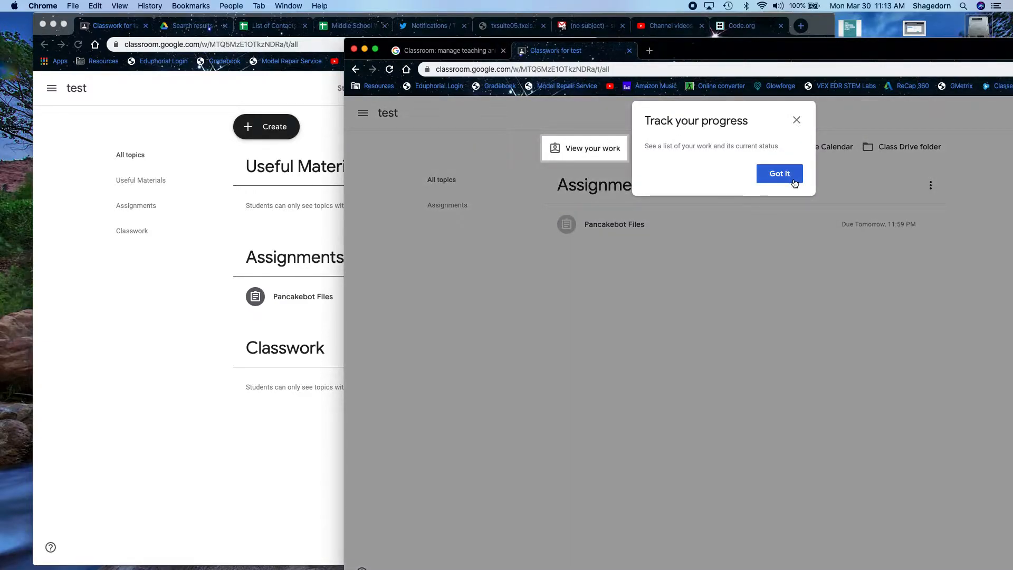
- Browse the student's stream, upcoming work, and To-do list's turned-in and assigned work
left_click(778, 173)
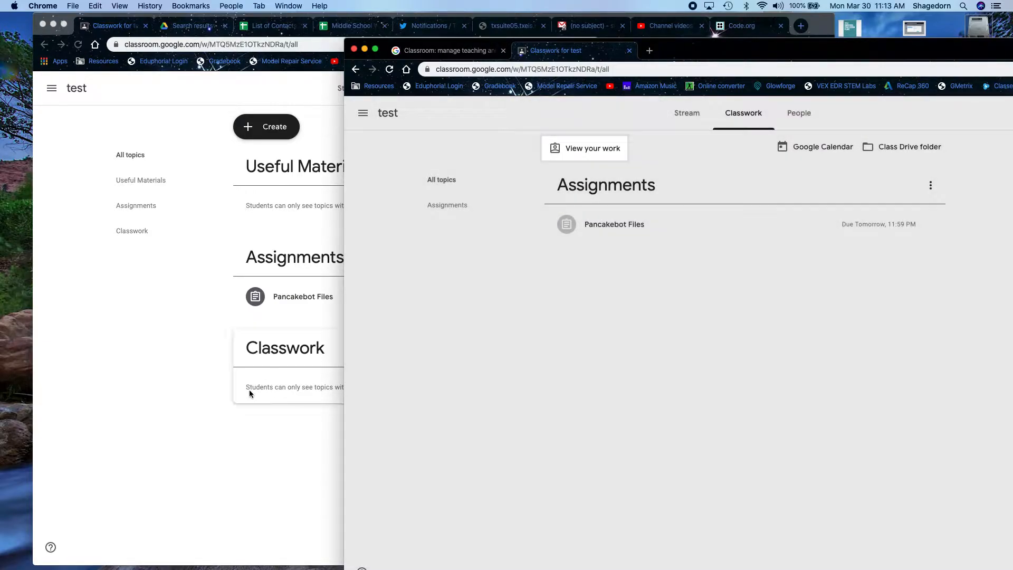
left_click(264, 383)
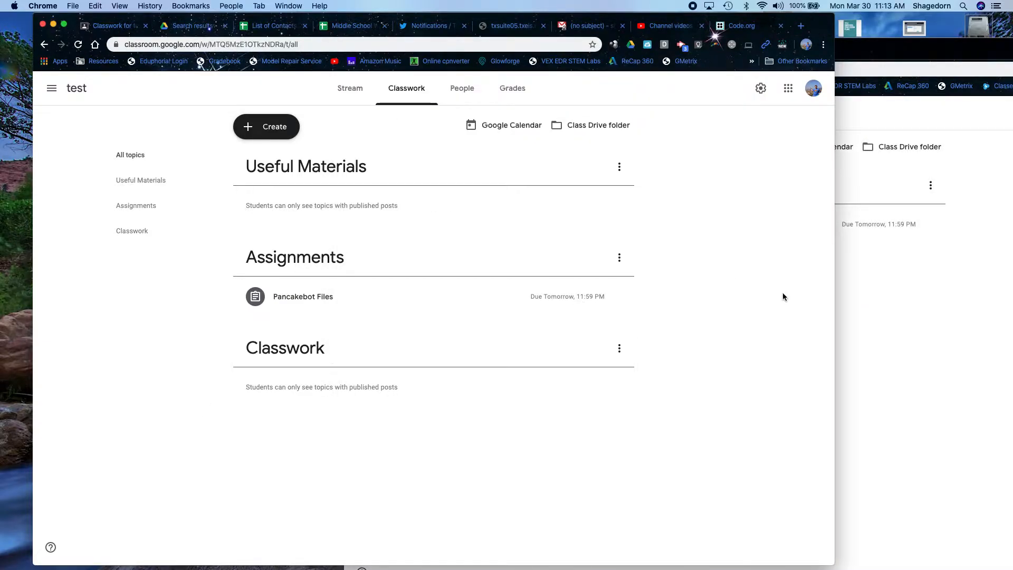
left_click(891, 314)
left_click(687, 124)
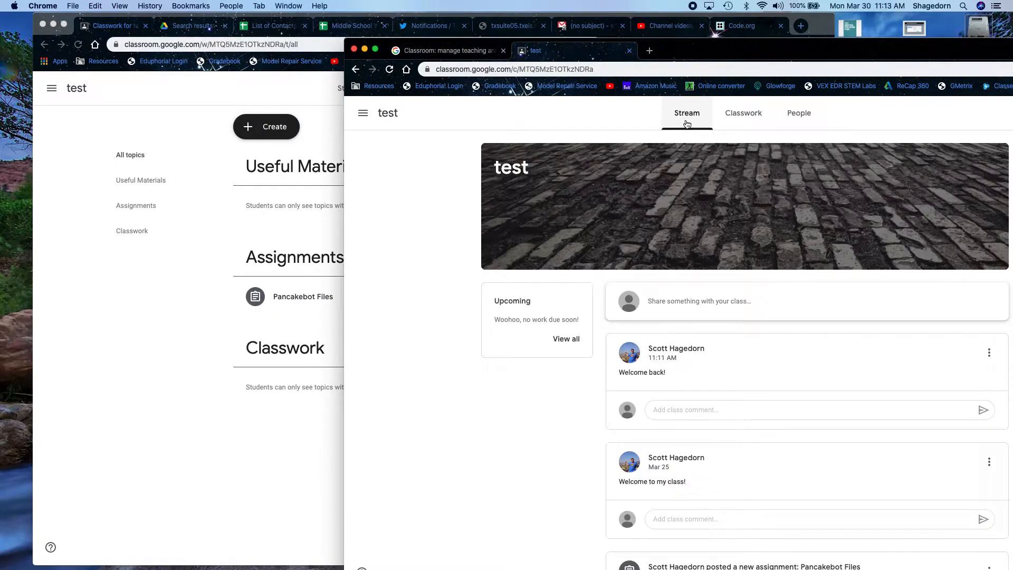
left_click(564, 341)
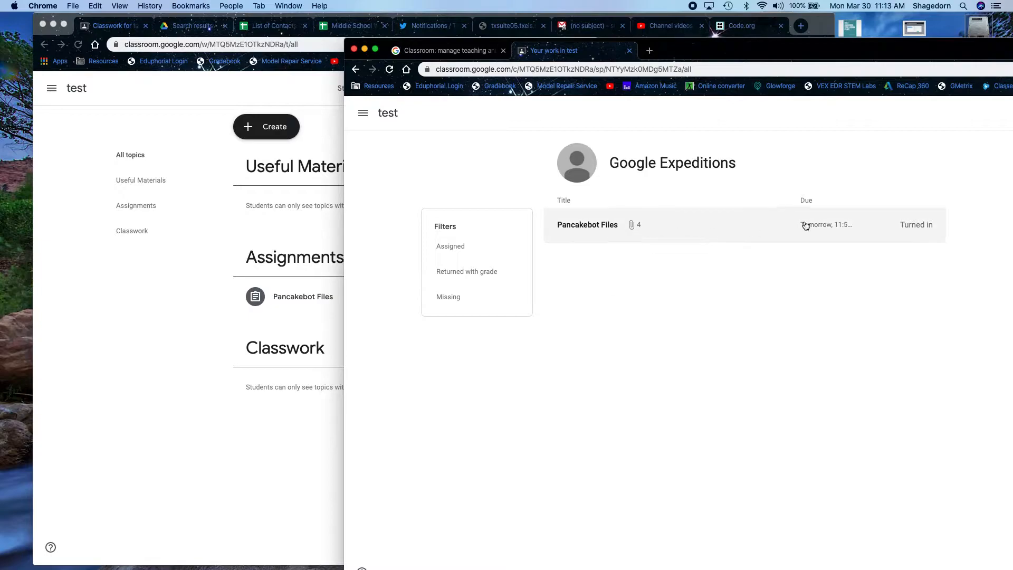
left_click(364, 114)
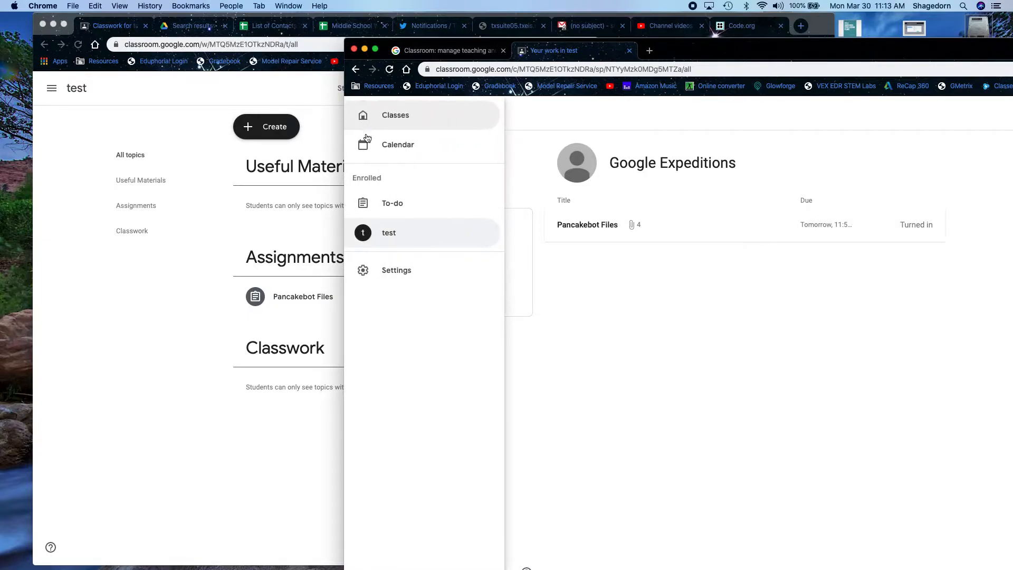
left_click(387, 204)
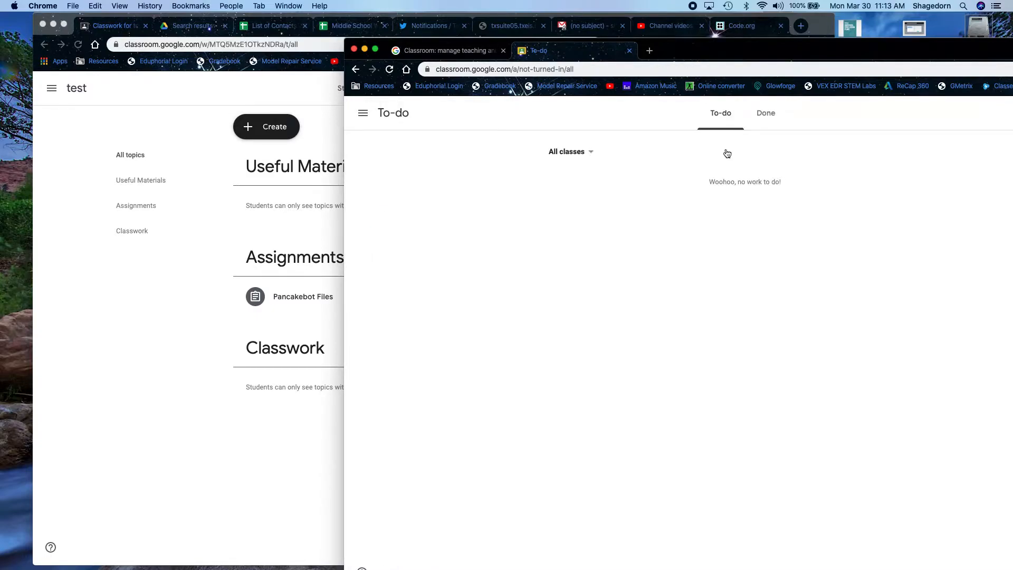
left_click(763, 120)
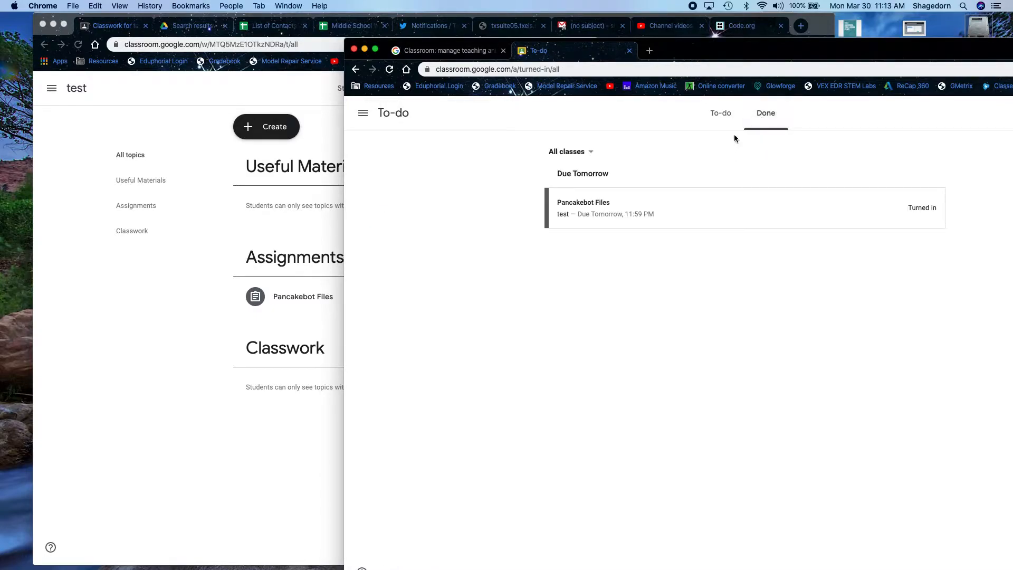
left_click(722, 123)
left_click(244, 413)
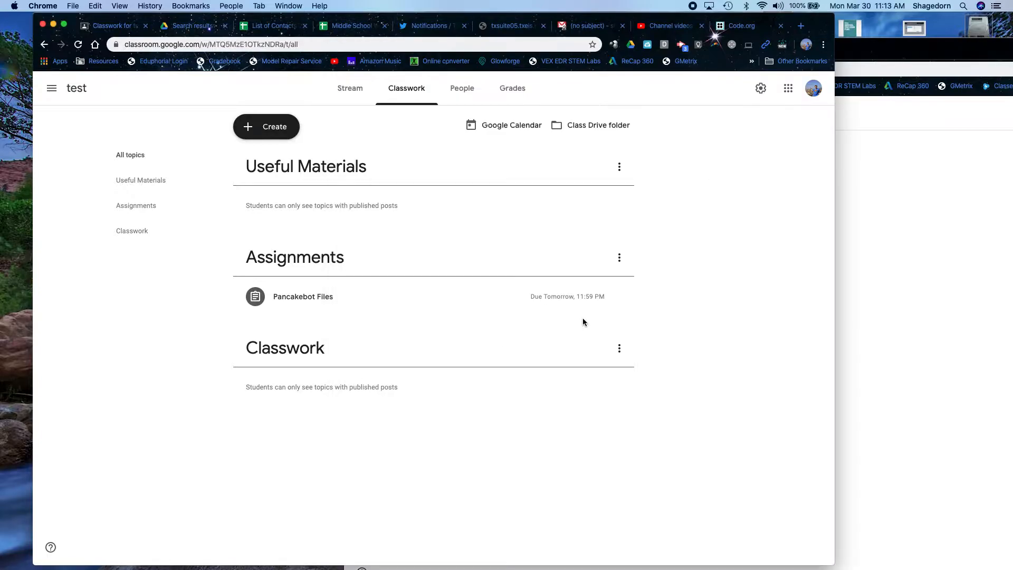
left_click(874, 243)
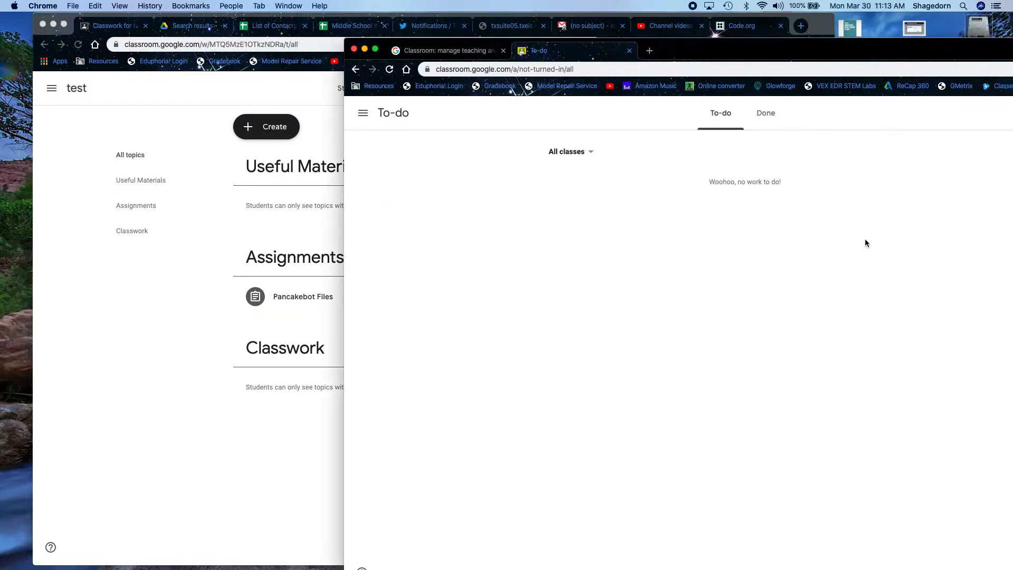
- Go to the test class's Classwork and open the full Pancakebot Files assignment
left_click(362, 114)
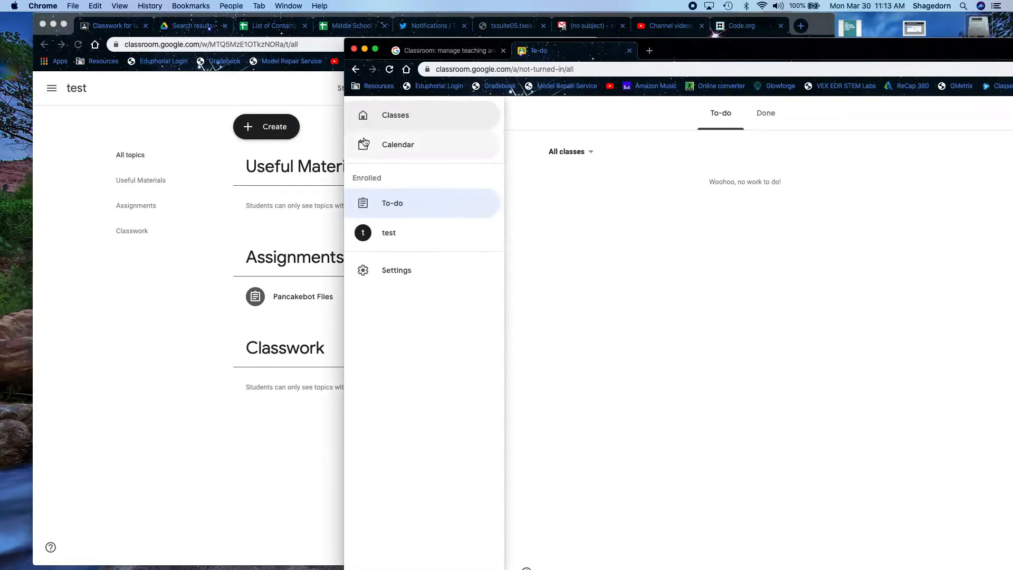
left_click(395, 120)
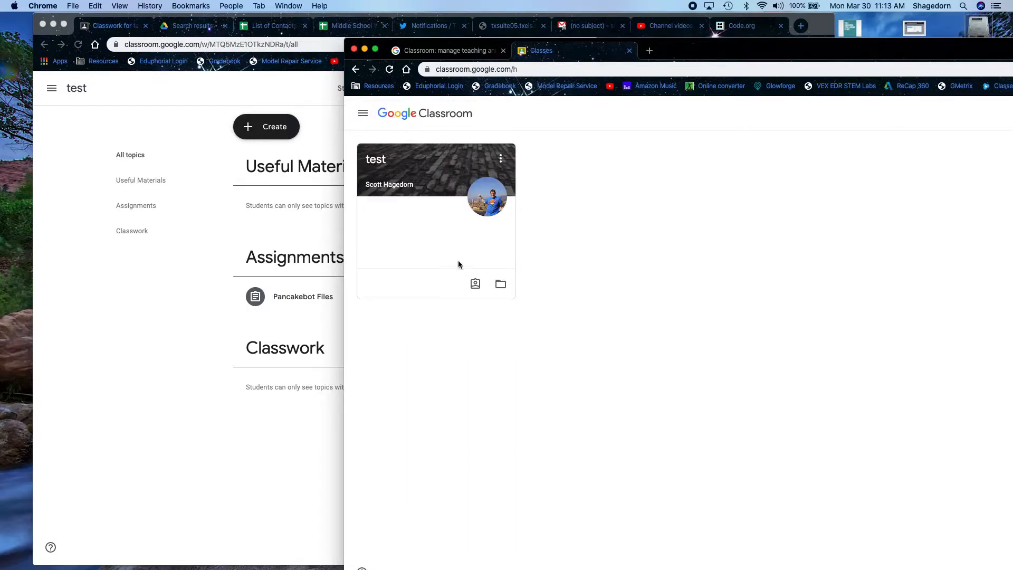
left_click(387, 168)
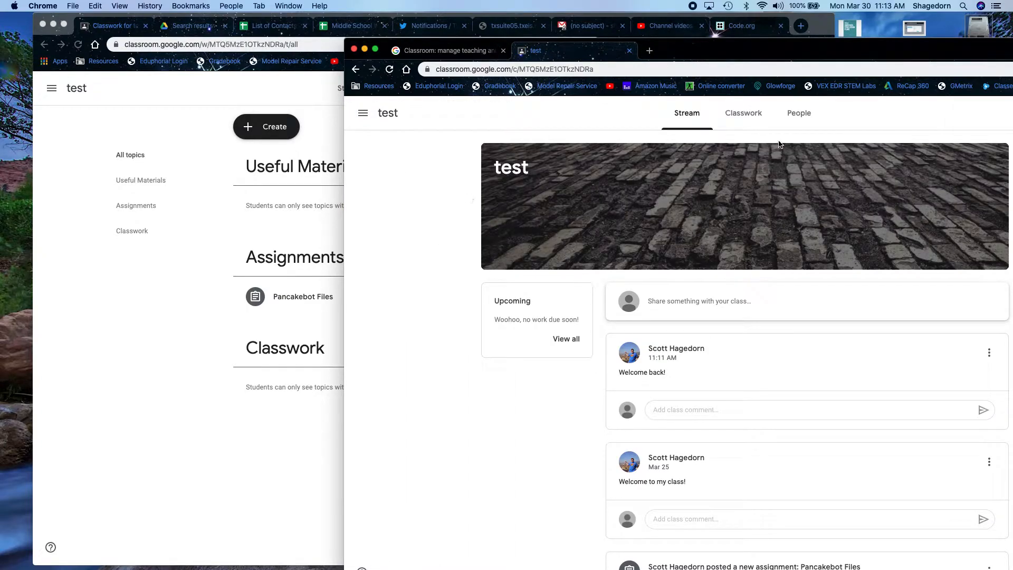
left_click(744, 111)
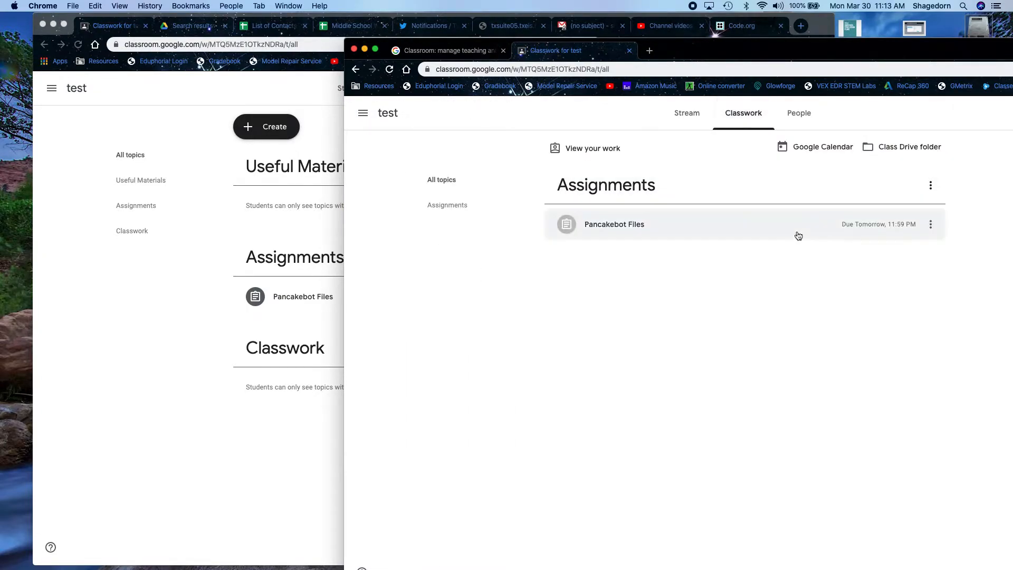
left_click(872, 226)
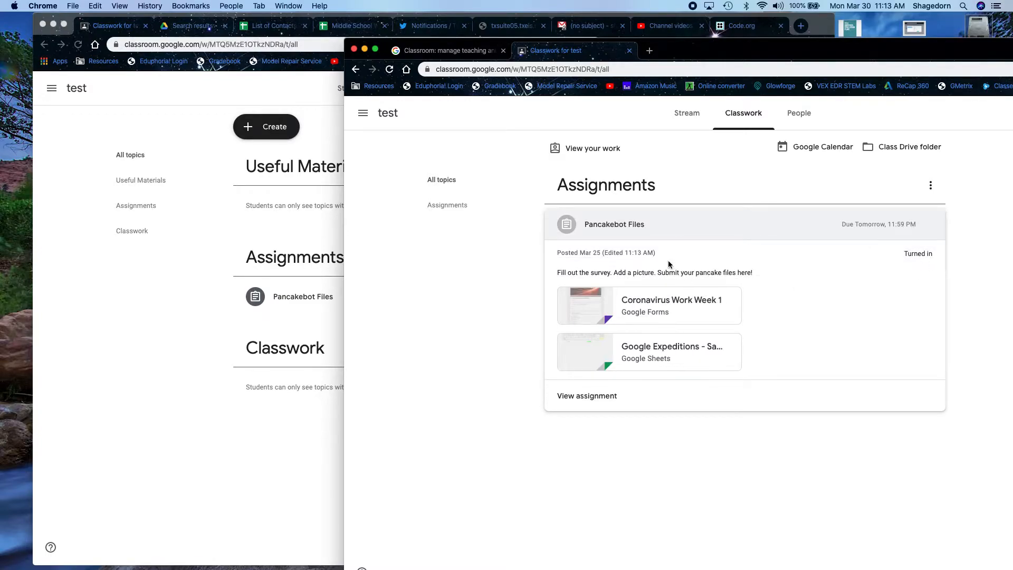
left_click(600, 396)
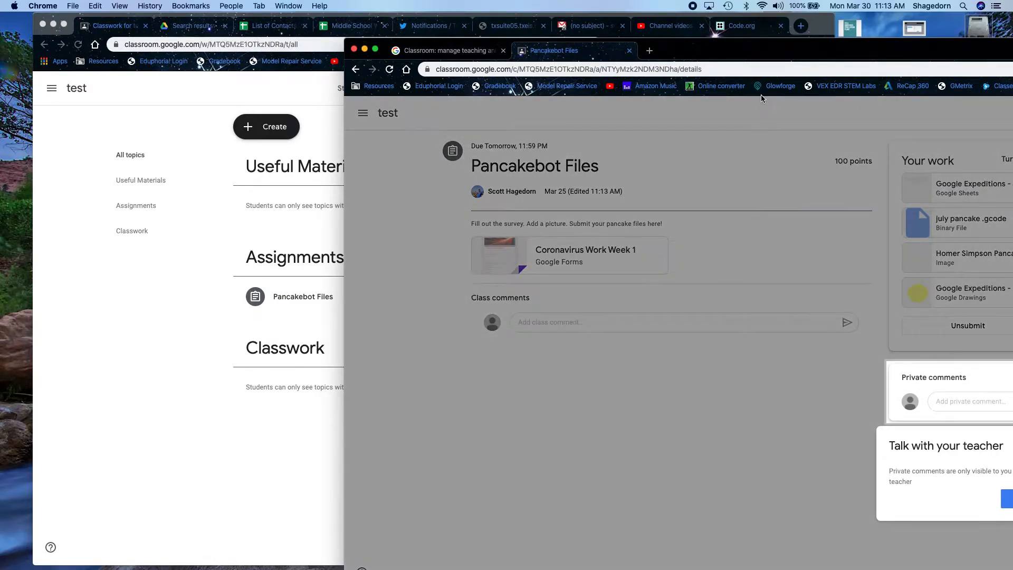
- Unsubmit the student's turned-in Pancakebot Files work so it returns to Assigned
left_click_drag(786, 53, 551, 67)
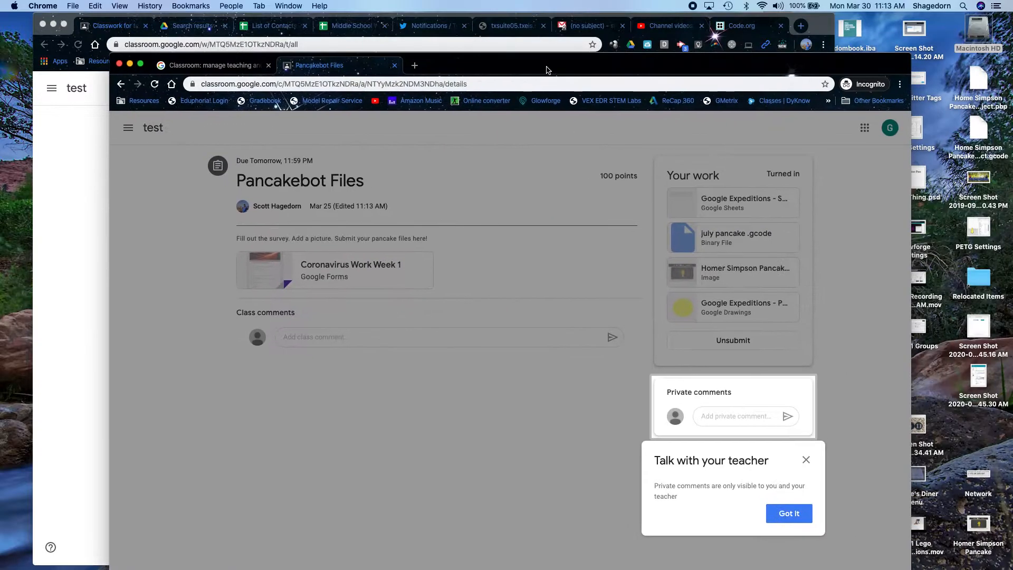
left_click(788, 513)
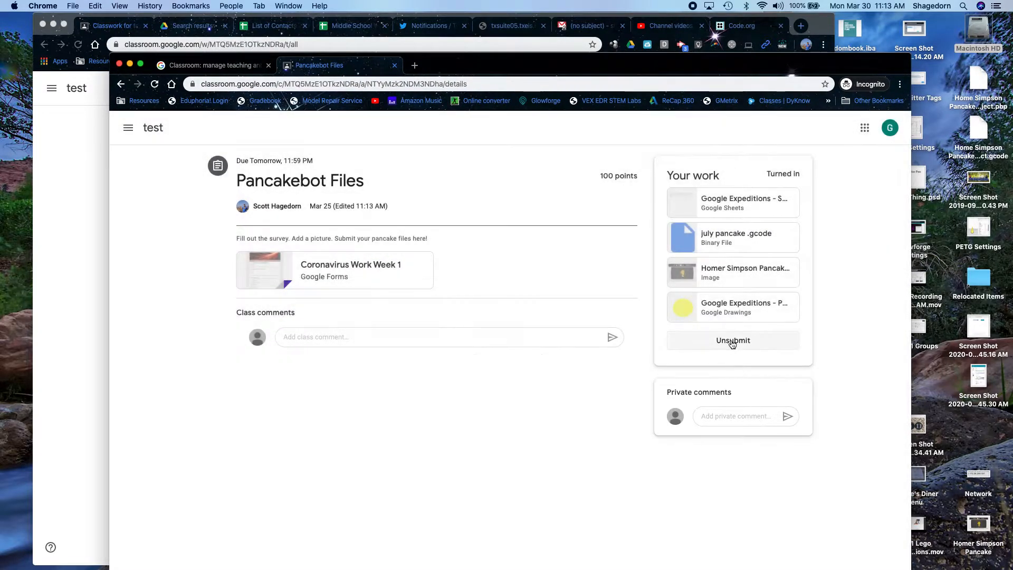
left_click(731, 341)
left_click(562, 395)
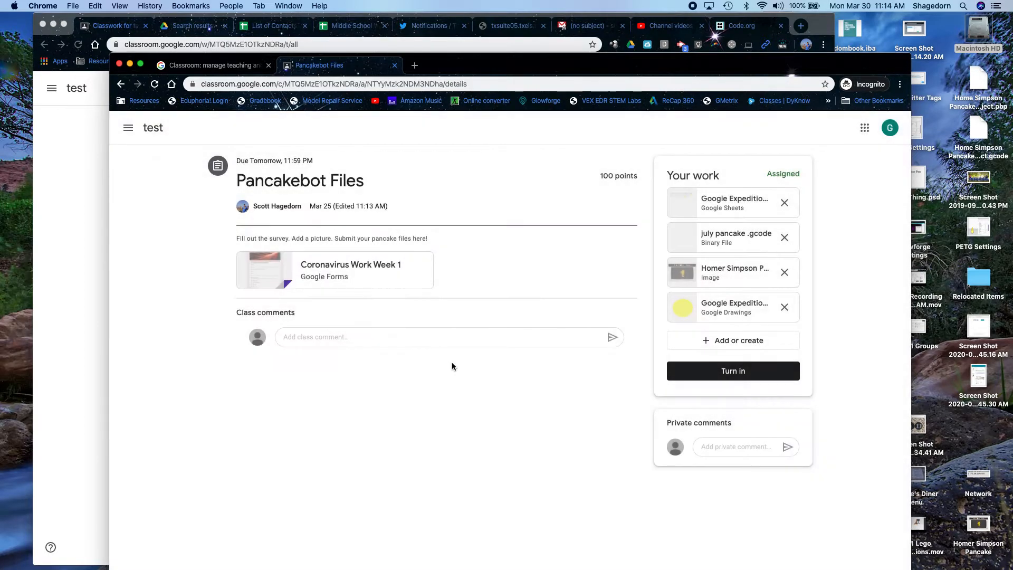
- Return to the test class Stream and close the Classroom information tab
left_click(162, 131)
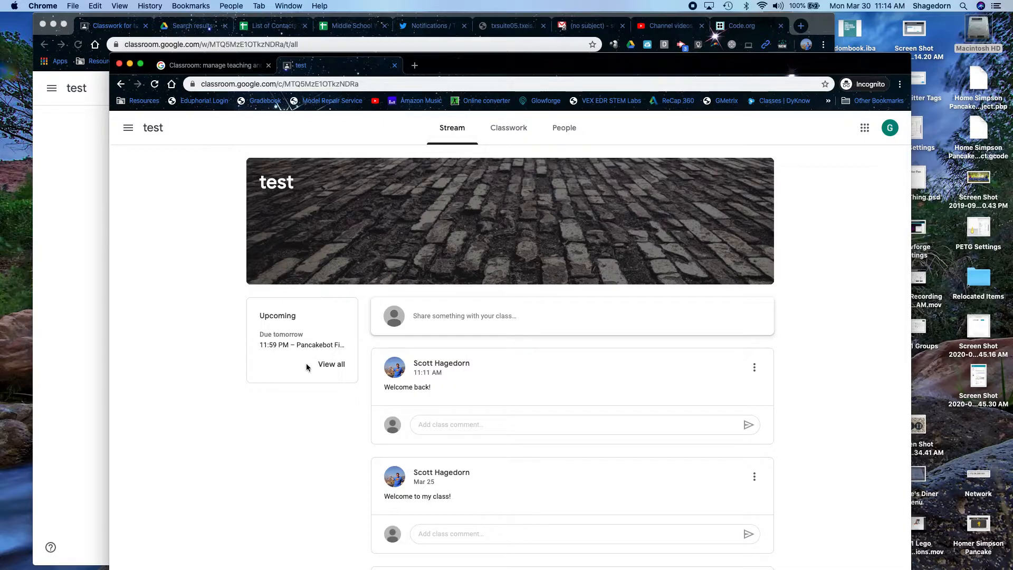
left_click_drag(301, 64, 364, 60)
left_click(204, 66)
left_click(267, 67)
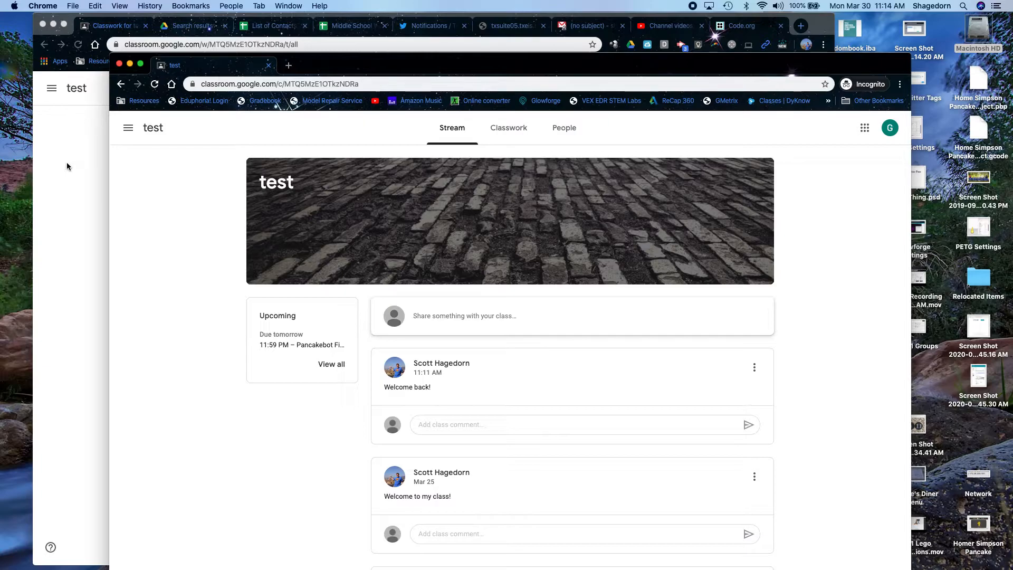
- In the teacher's window, switch to Graphic Design 2019-20 and scroll through its Stream posts
left_click(77, 321)
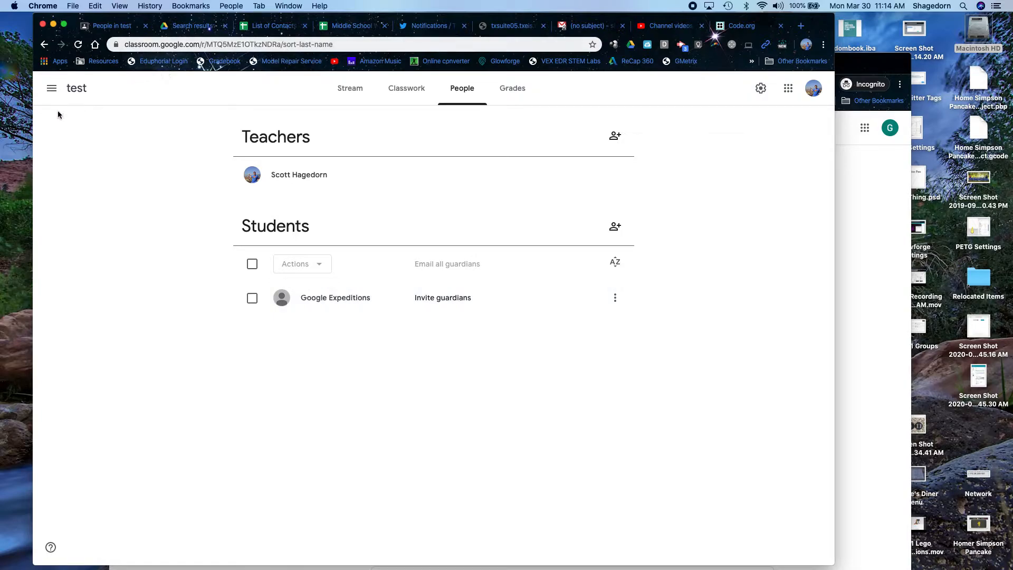
left_click(52, 88)
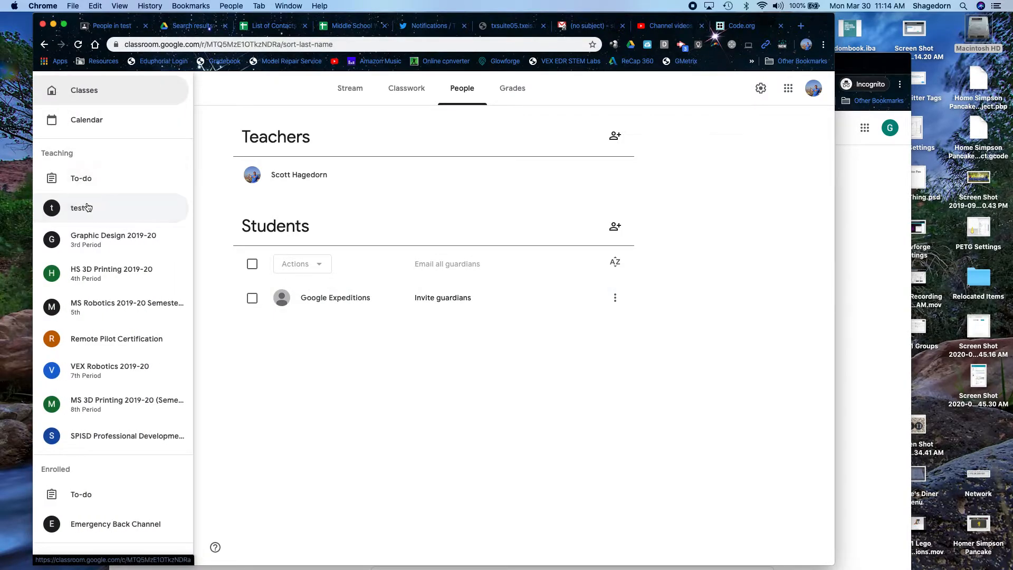
left_click(99, 246)
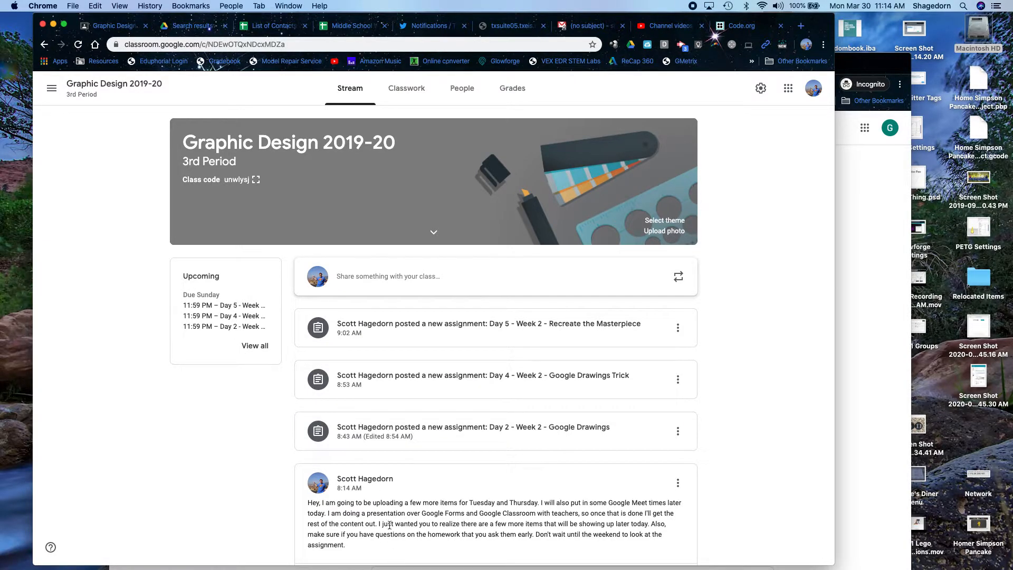
scroll(379, 471, "down", 4)
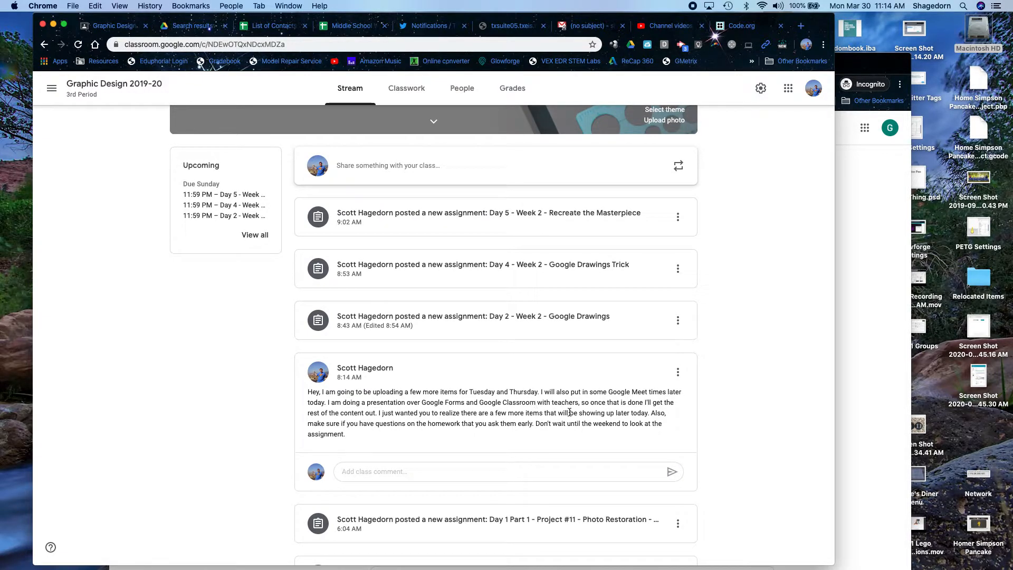
scroll(503, 457, "down", 7)
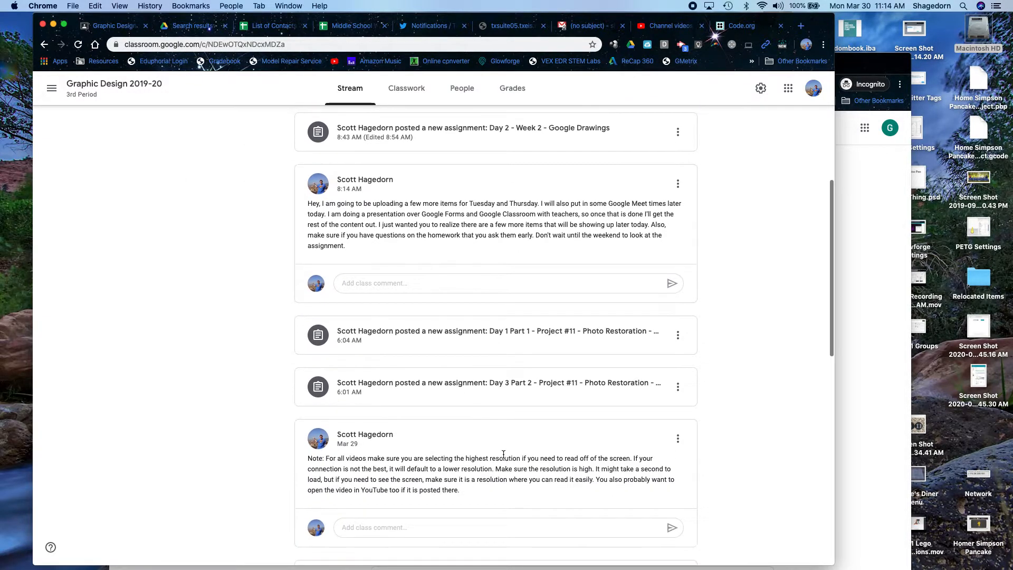
scroll(503, 457, "up", 9)
- Look over Graphic Design 2019-20's Classwork, then open its Grades gradebook
left_click(403, 91)
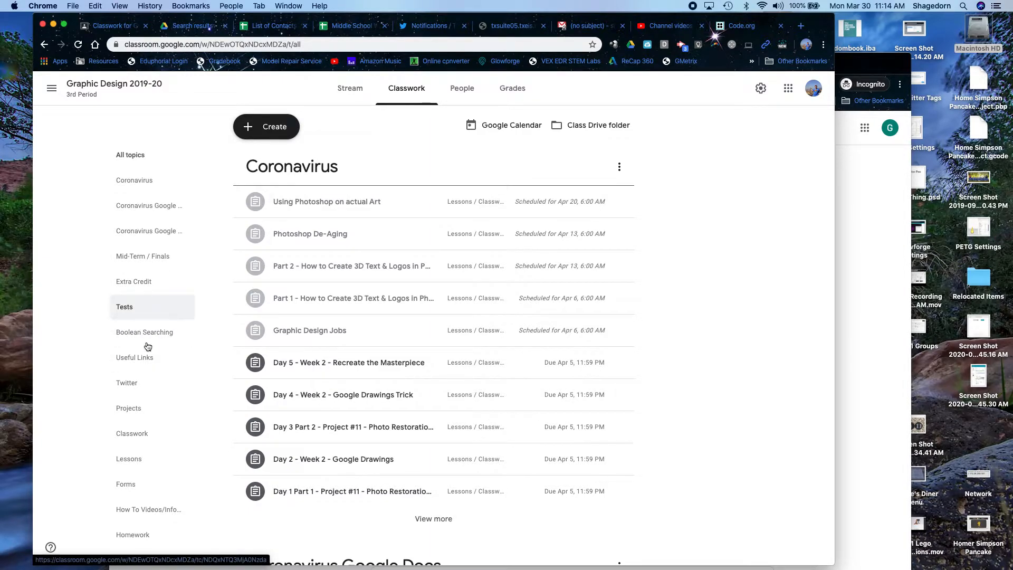
scroll(225, 481, "down", 1)
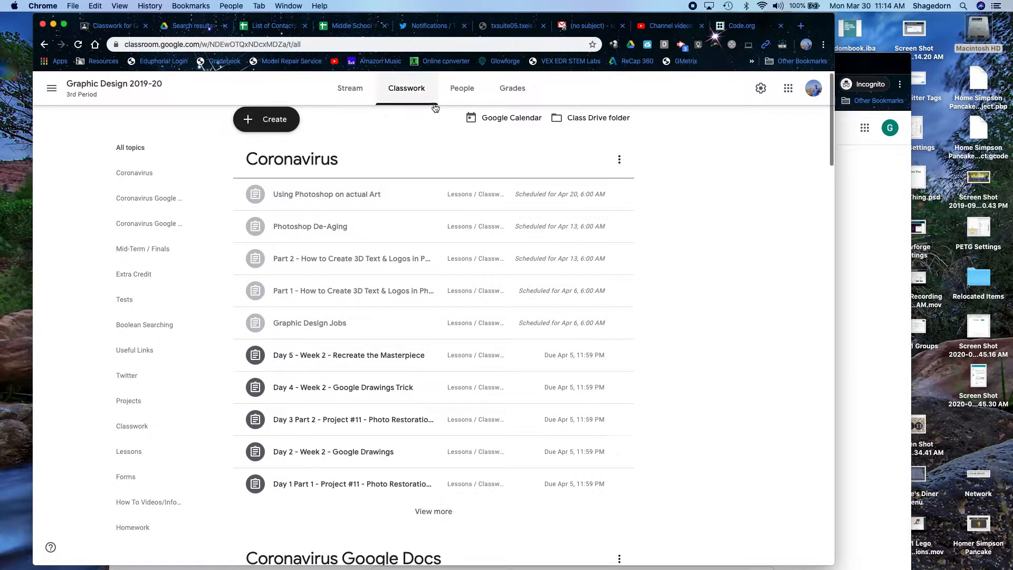
left_click(527, 91)
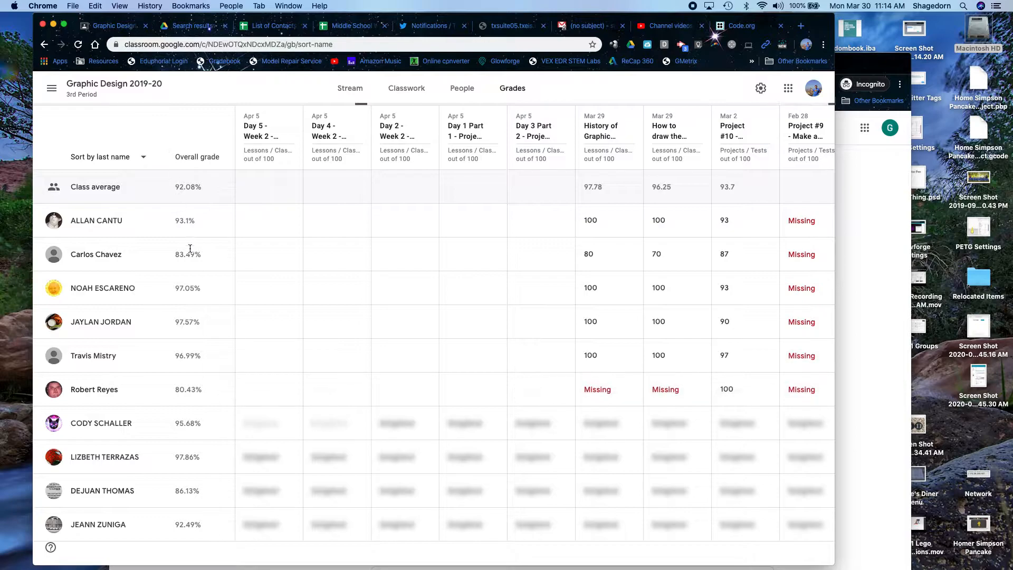
- Scroll the class settings down to the Grading categories, close them, and go to Classwork
left_click(760, 90)
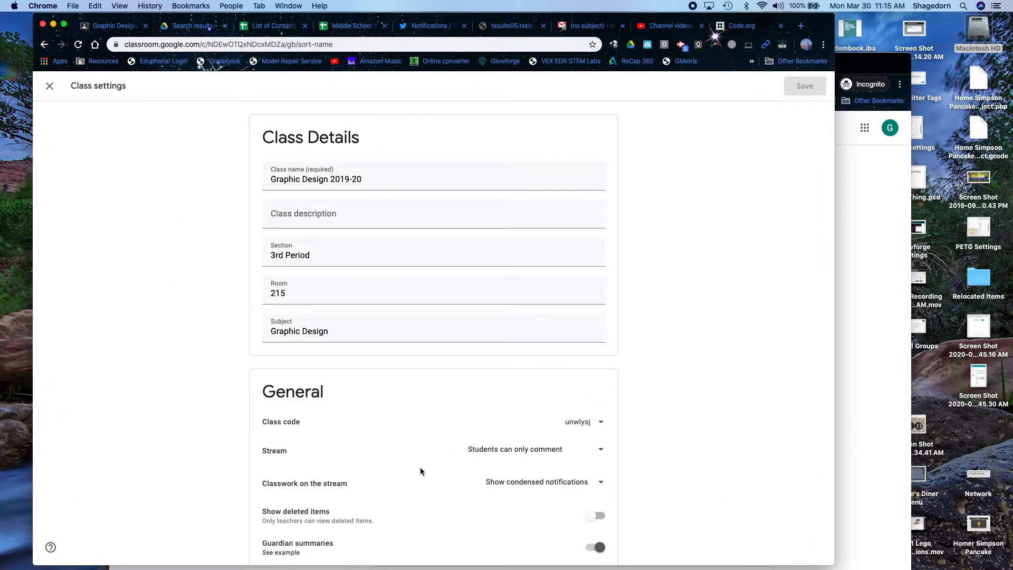
scroll(420, 467, "down", 4)
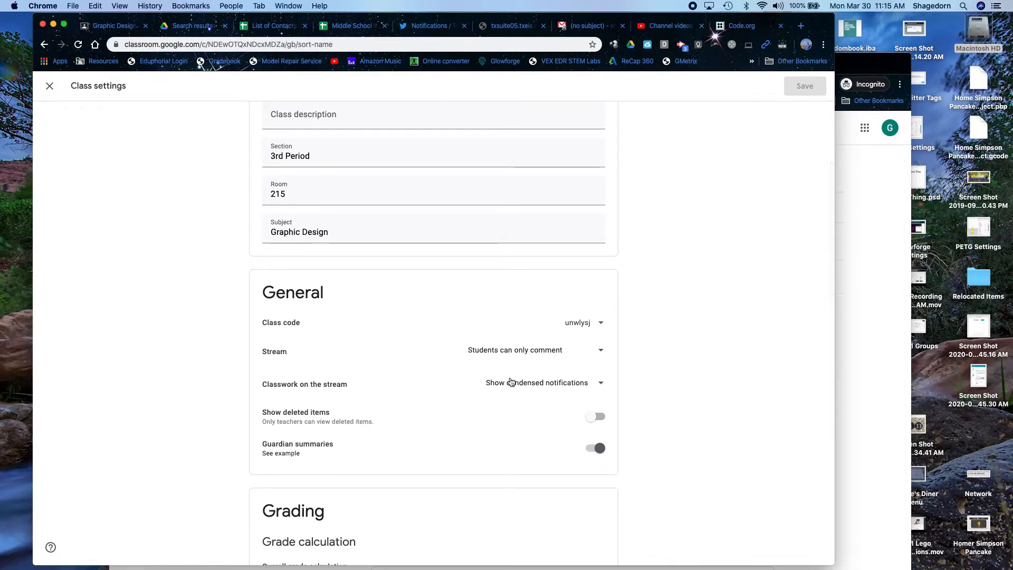
scroll(404, 512, "down", 5)
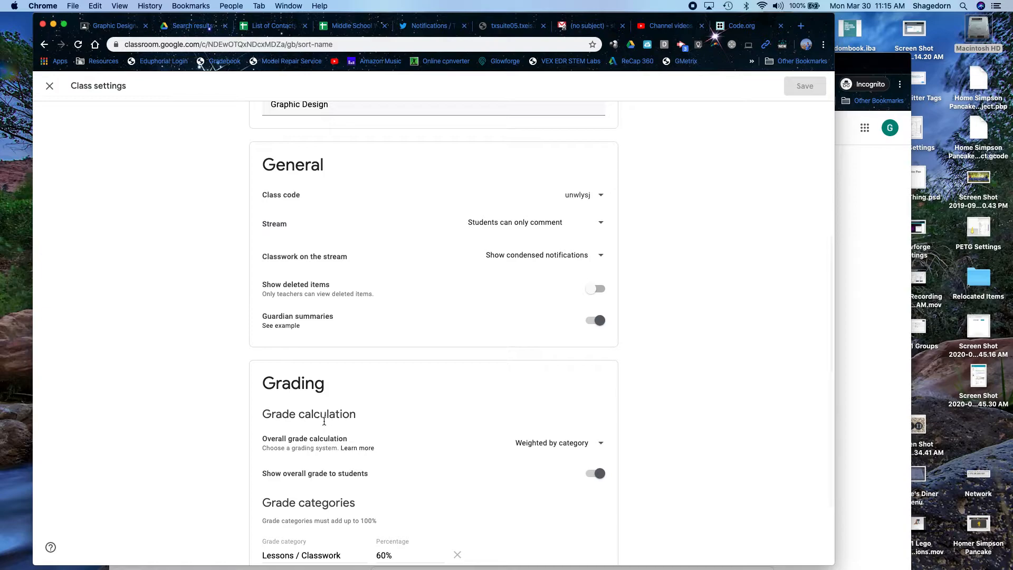
scroll(414, 493, "down", 4)
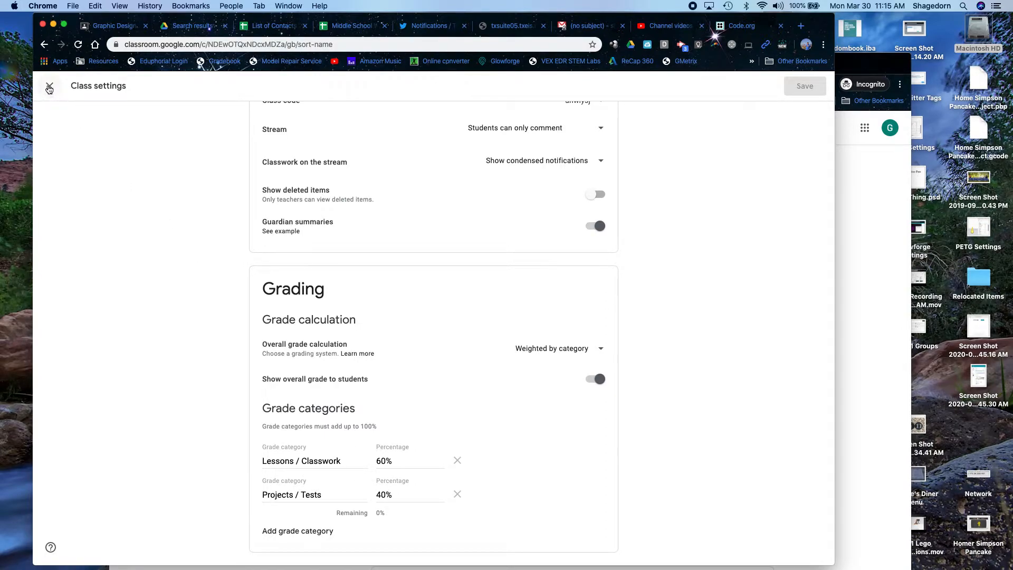
left_click(49, 86)
left_click(407, 89)
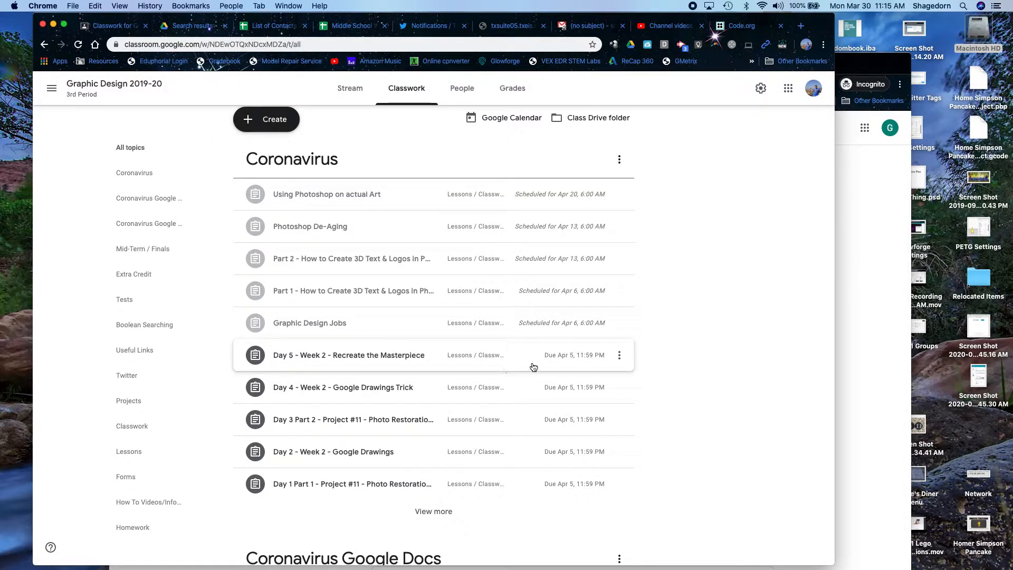
- Expand the Coronavirus topic's posts and edit the Day 2 - Week 2 - Google Drawings assignment
scroll(517, 449, "down", 2)
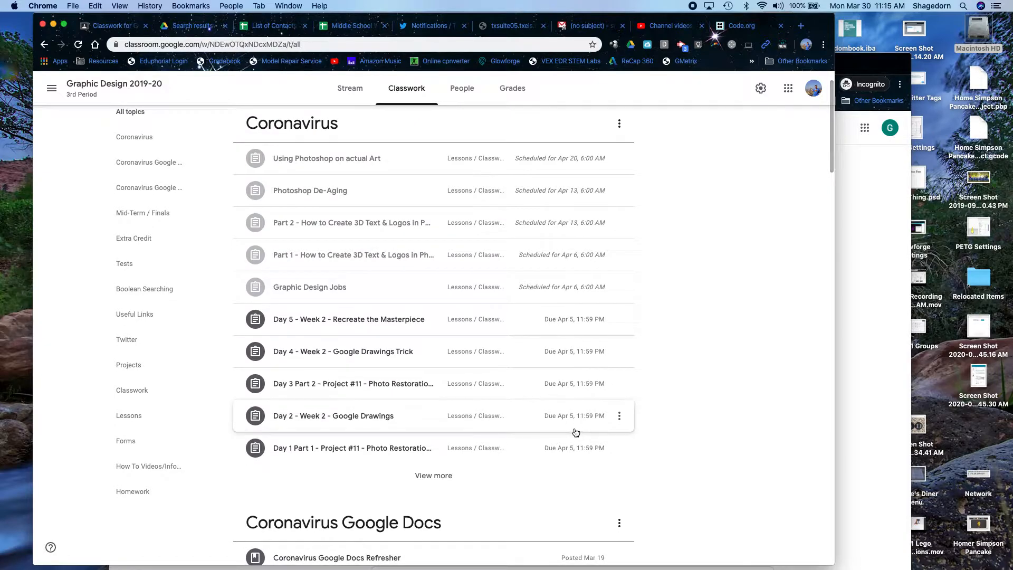
left_click(441, 479)
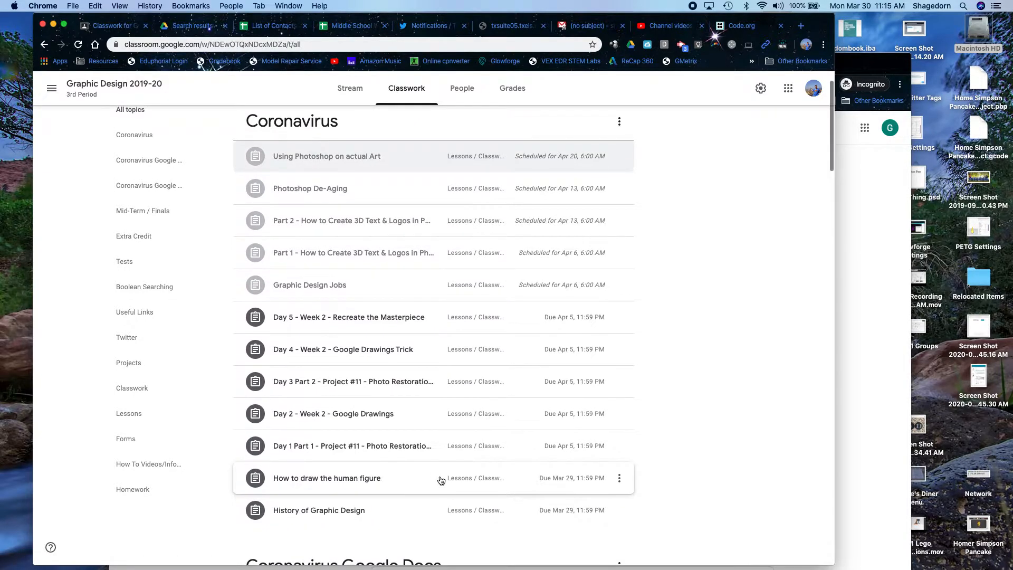
scroll(441, 479, "down", 1)
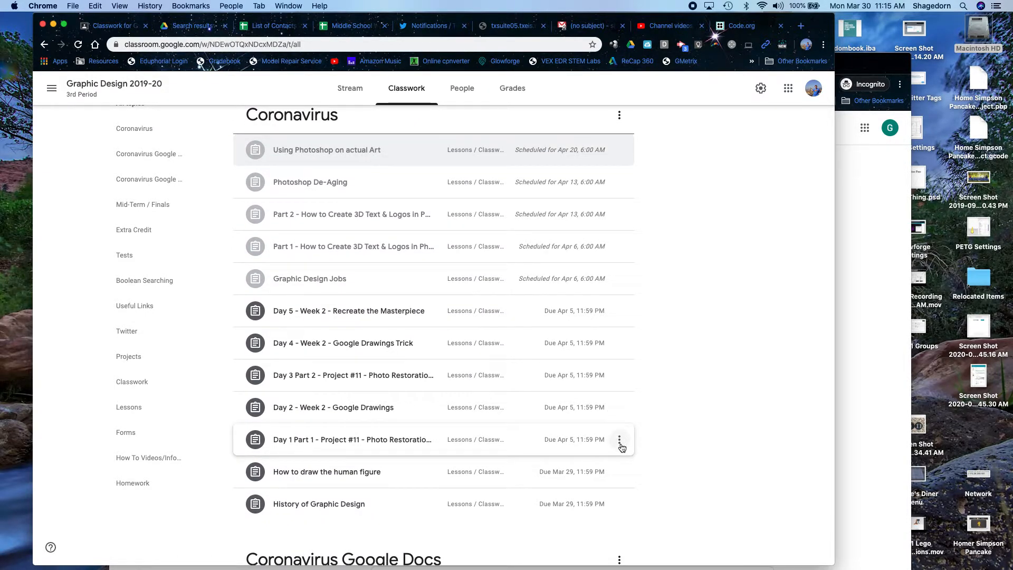
left_click(620, 444)
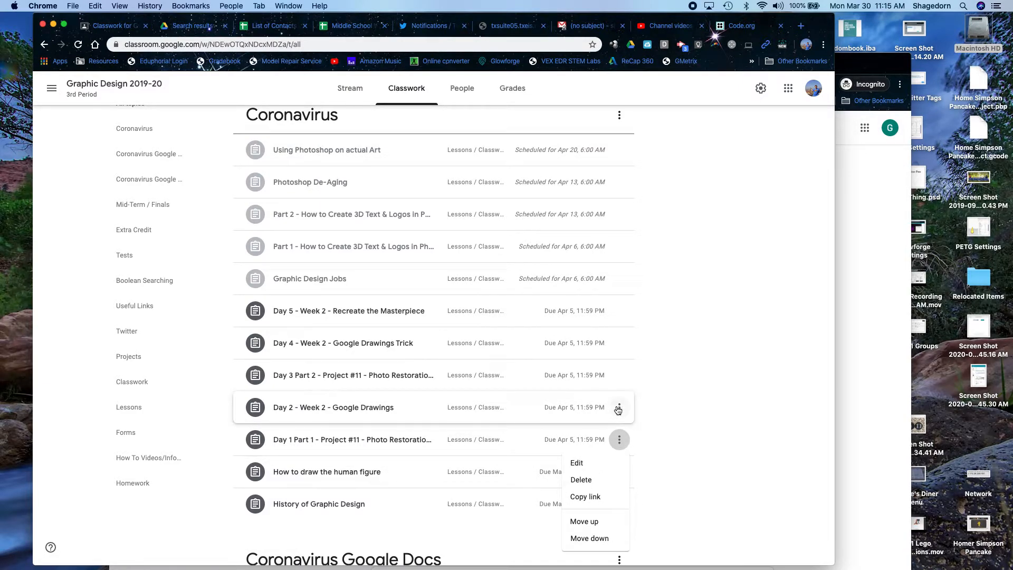
left_click(618, 410)
left_click(621, 412)
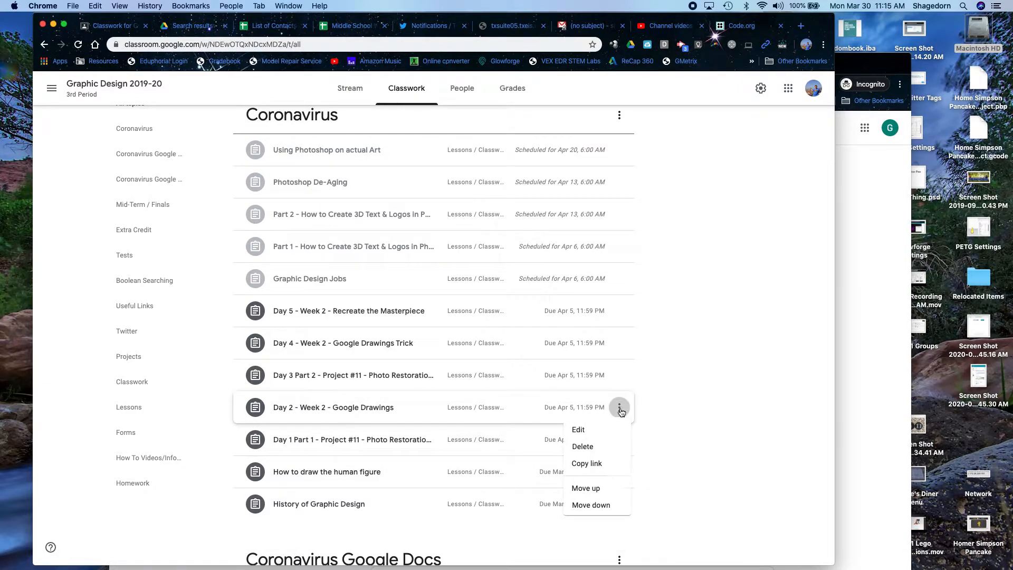
left_click(588, 430)
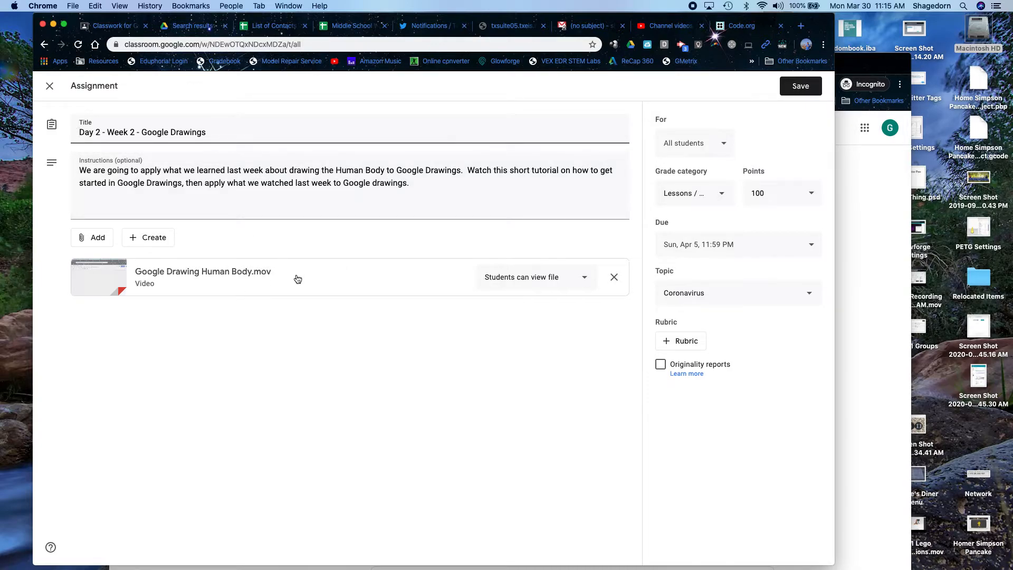
- Set the assignment's grade category to Lessons and close the editor
left_click(721, 194)
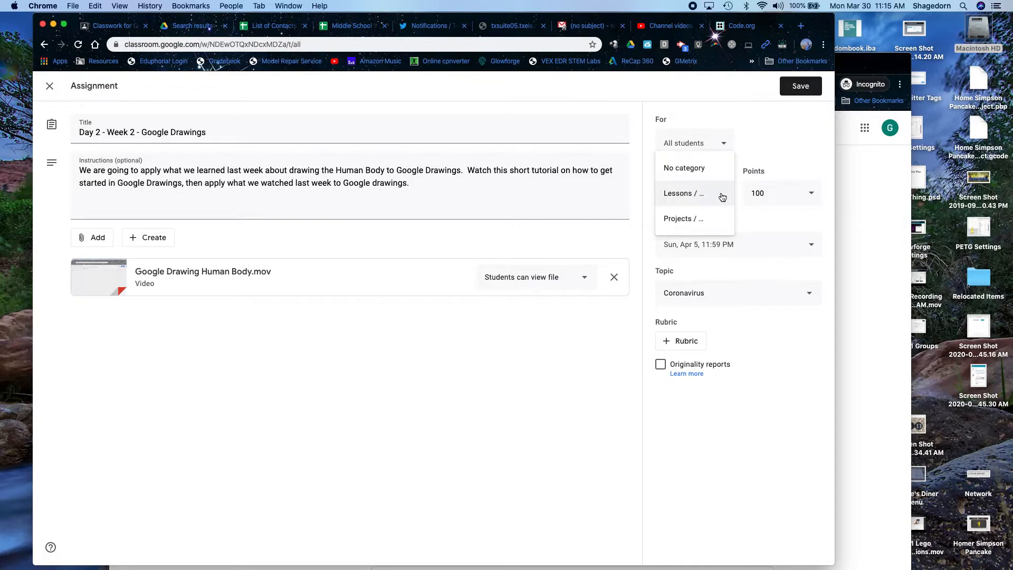
left_click(779, 153)
left_click(711, 200)
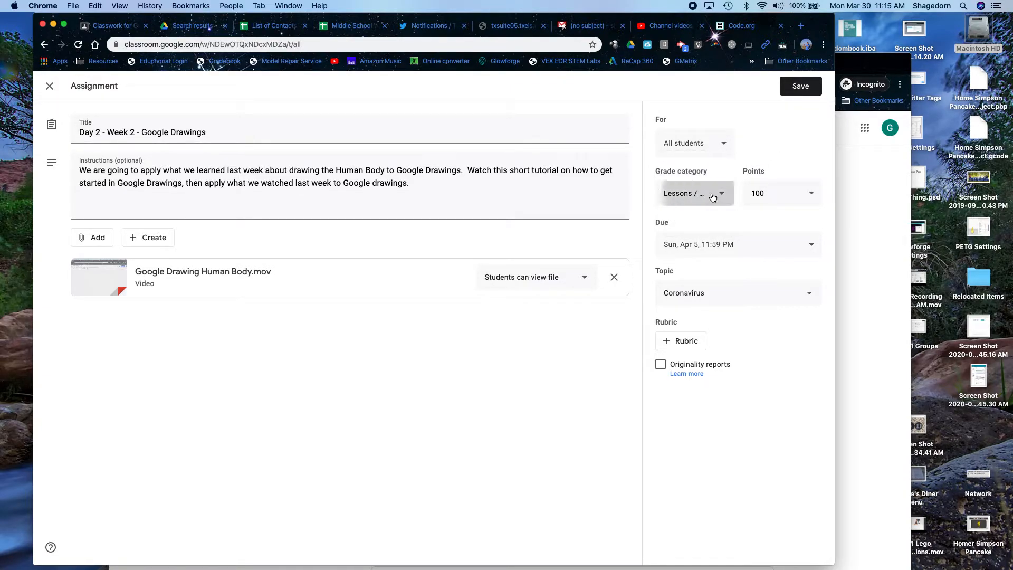
left_click(797, 170)
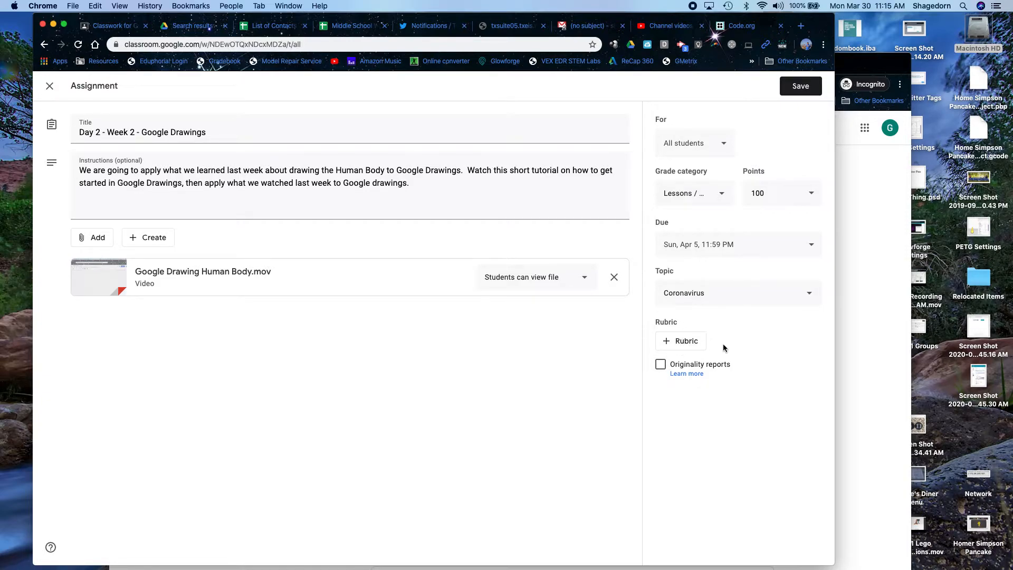
left_click(48, 88)
- Switch to MS 3D Printing 2019-20 (Semester 2) and scroll its Useful Links, Class Work / Daily Work and Projects topics
left_click(49, 89)
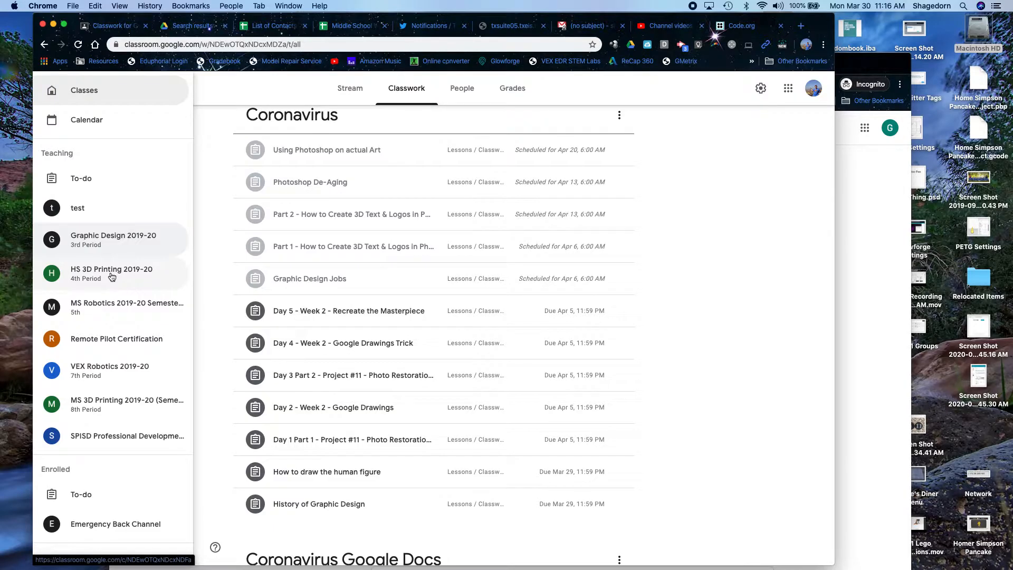
left_click(113, 305)
left_click(52, 88)
left_click(126, 406)
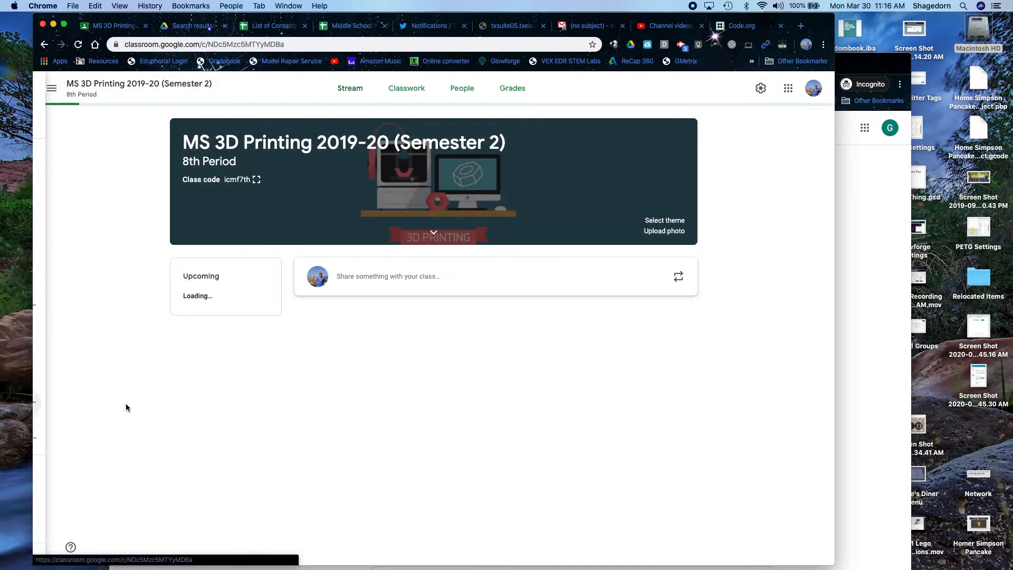
left_click(414, 94)
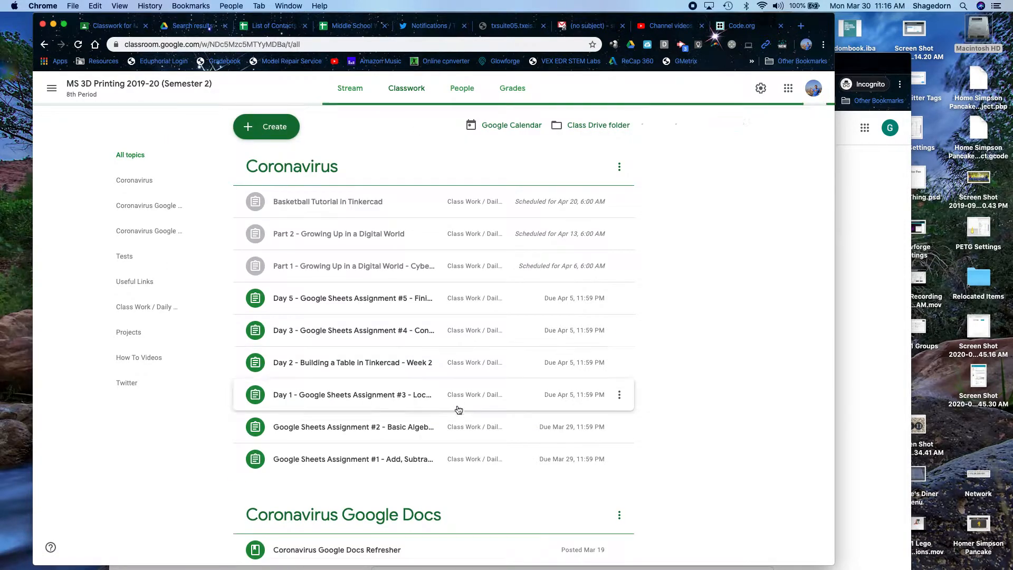
scroll(456, 396, "down", 3)
scroll(459, 423, "down", 8)
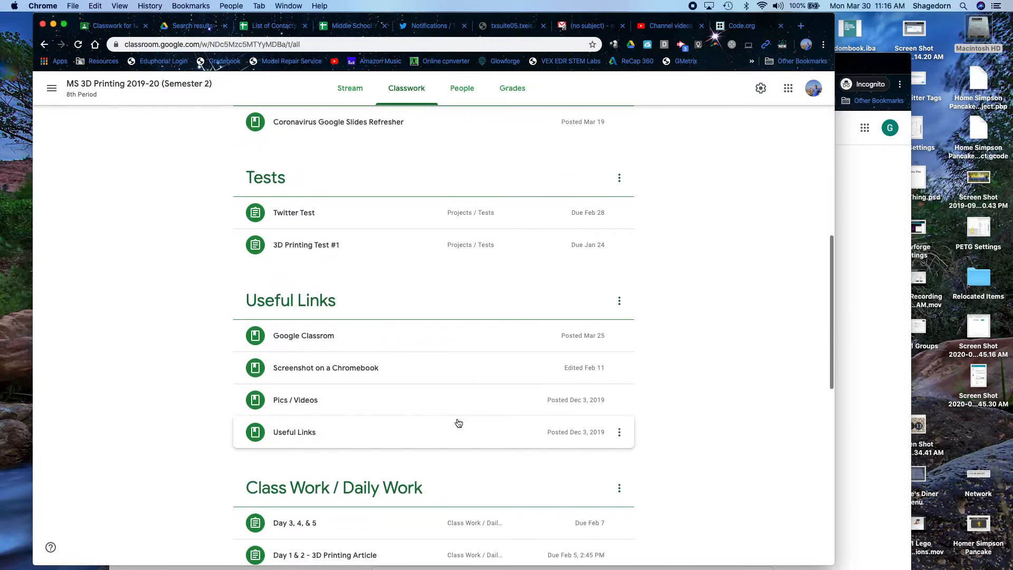
scroll(458, 423, "down", 4)
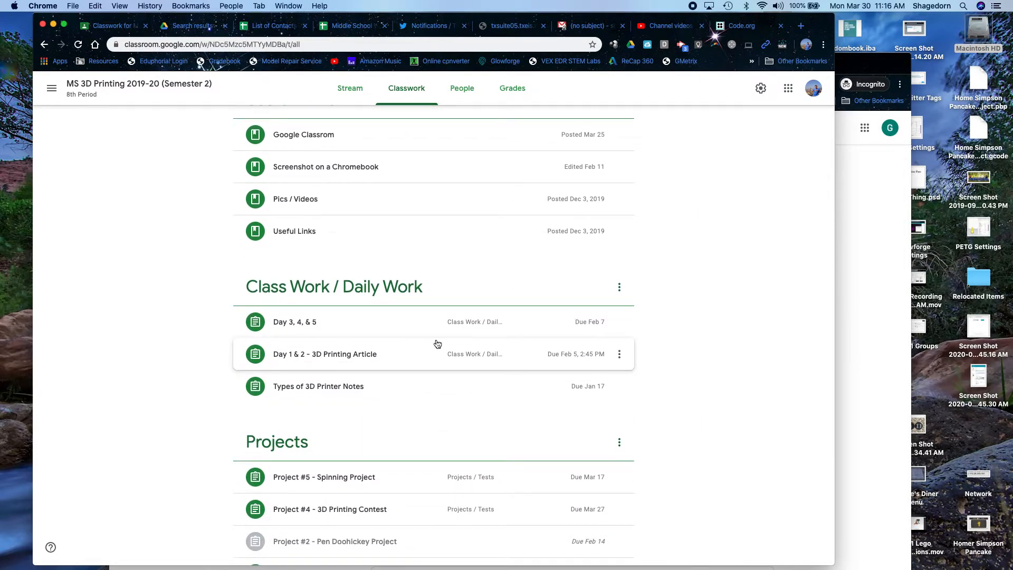
left_click(53, 96)
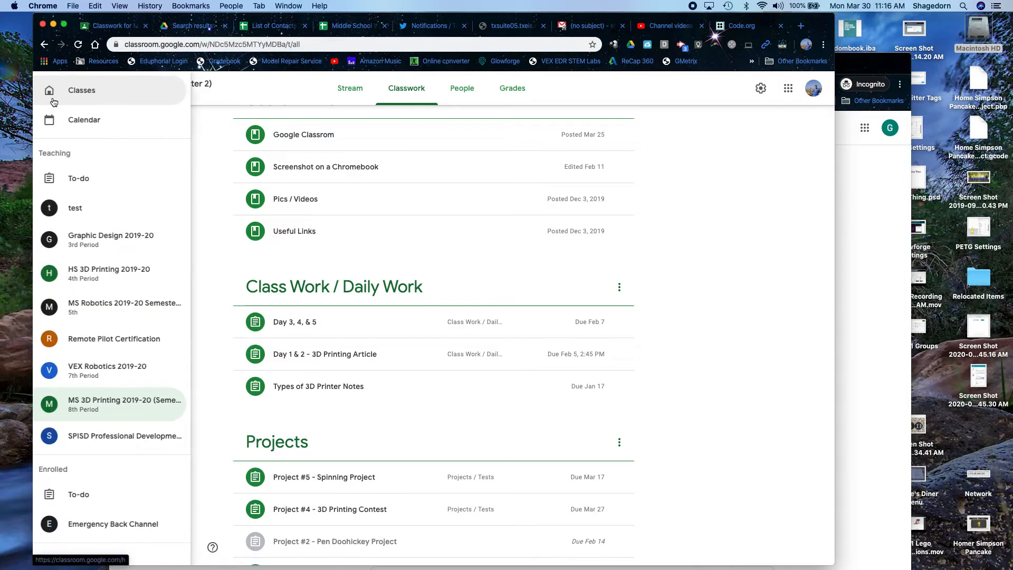
- Switch to MS Robotics 2019-20 Semester 2 and scroll through its Classwork topics
left_click(108, 308)
left_click(410, 88)
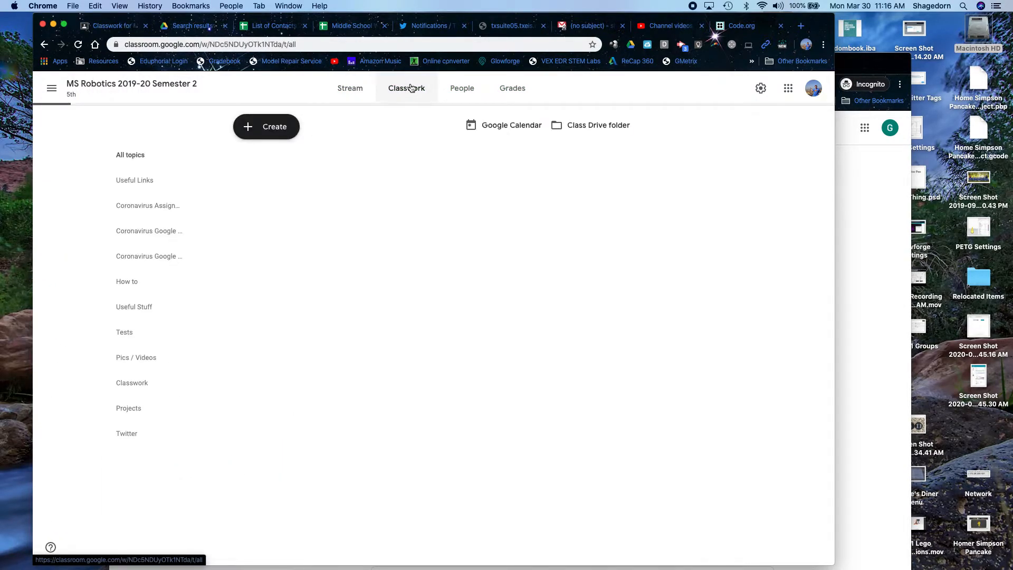
scroll(302, 391, "down", 2)
scroll(304, 393, "down", 10)
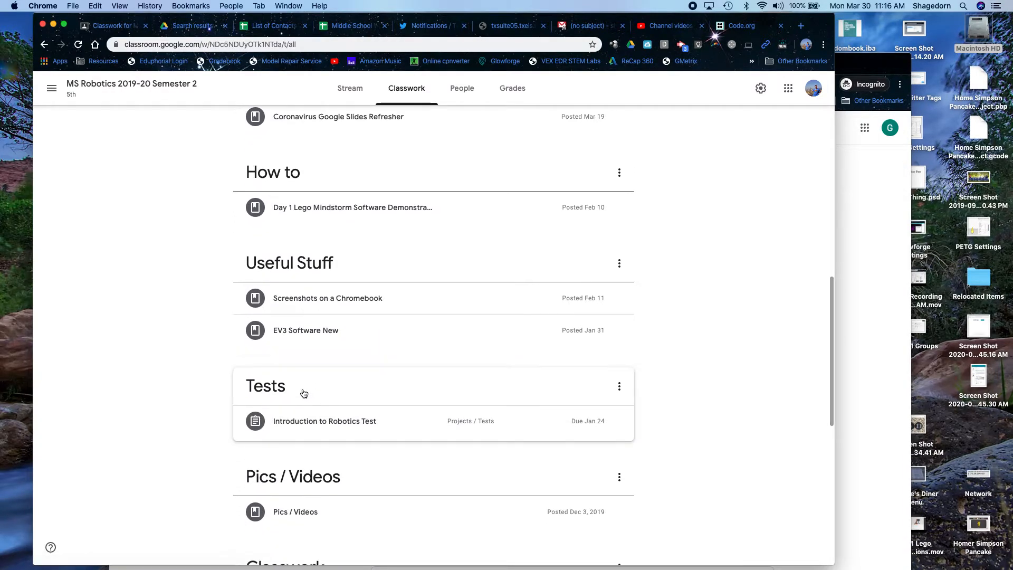
scroll(303, 393, "up", 3)
scroll(303, 393, "up", 2)
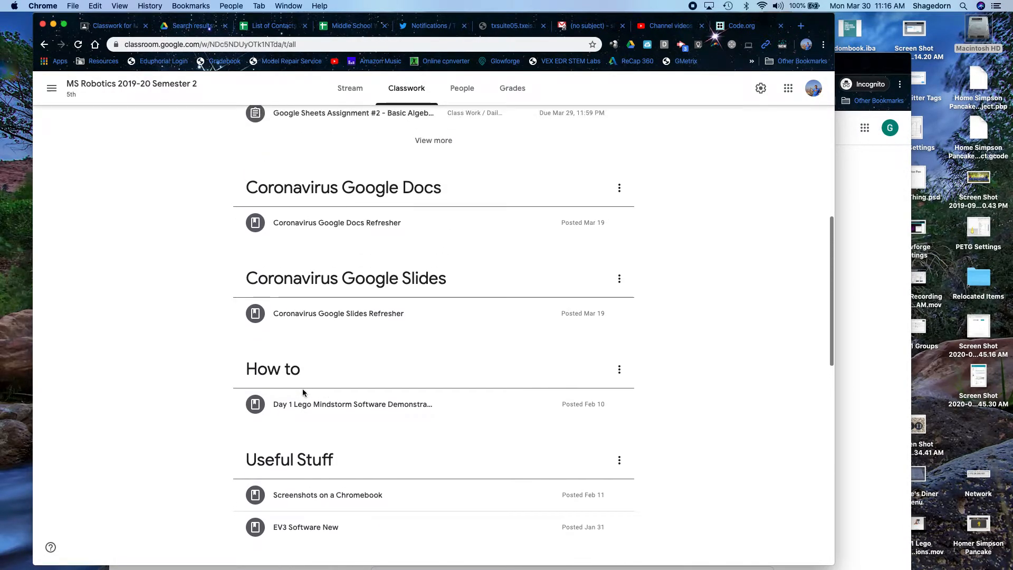
scroll(303, 393, "down", 5)
scroll(303, 393, "down", 5)
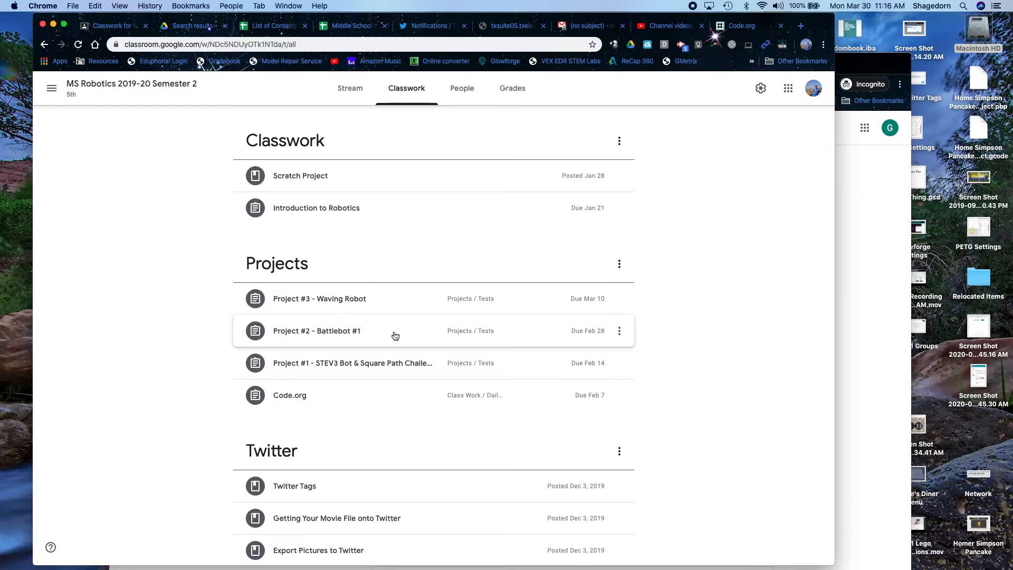
- Preview Project #2 - Battlebot #1, then expand Project #3 - Waving Robot showing 12 graded
left_click(394, 333)
scroll(538, 478, "down", 2)
scroll(538, 478, "down", 1)
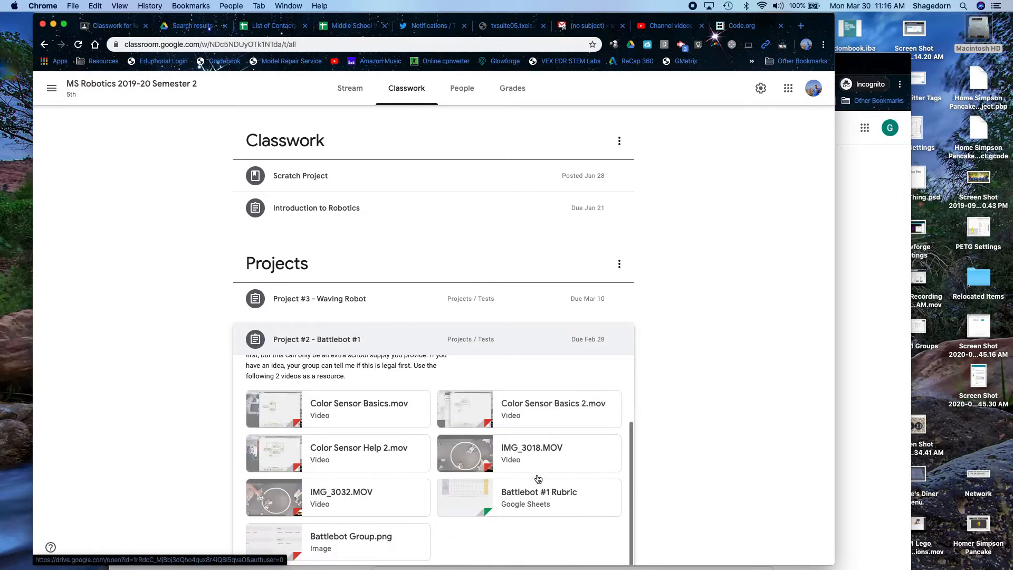
scroll(538, 478, "up", 3)
scroll(538, 478, "down", 4)
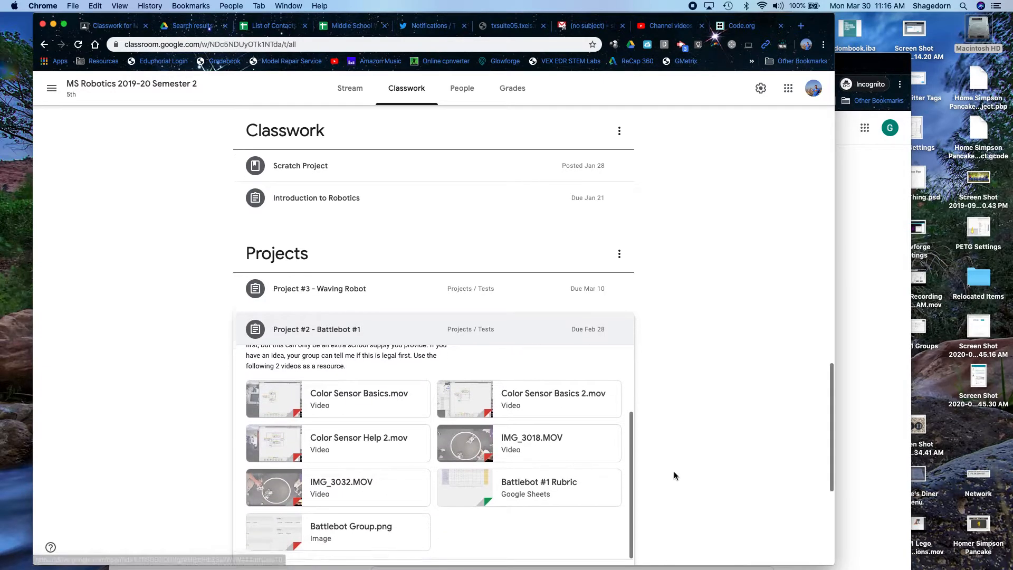
scroll(674, 475, "down", 2)
left_click(424, 214)
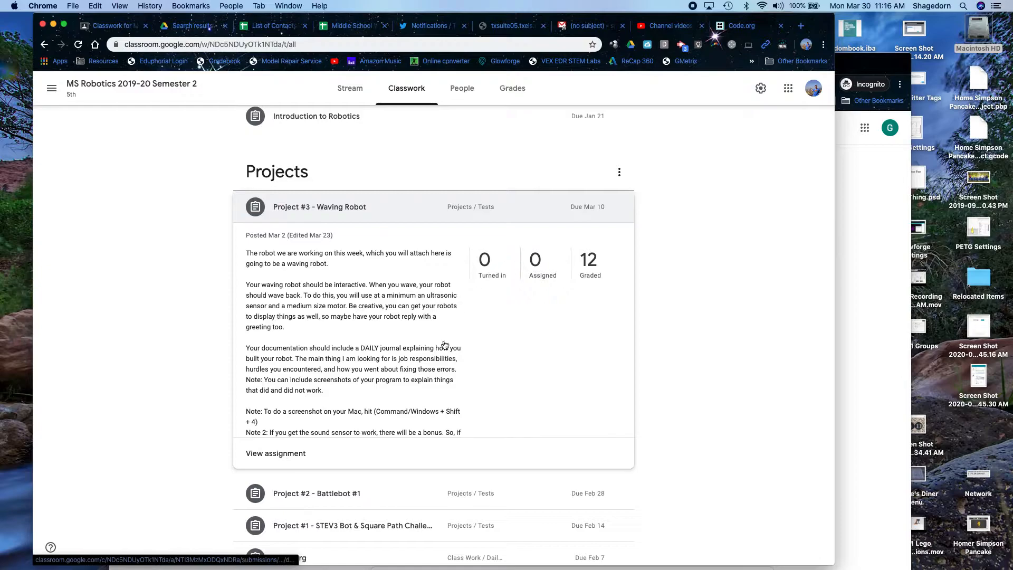
- View the full Project #3 - Waving Robot assignment with its 100-point rubric and attachments
left_click(284, 454)
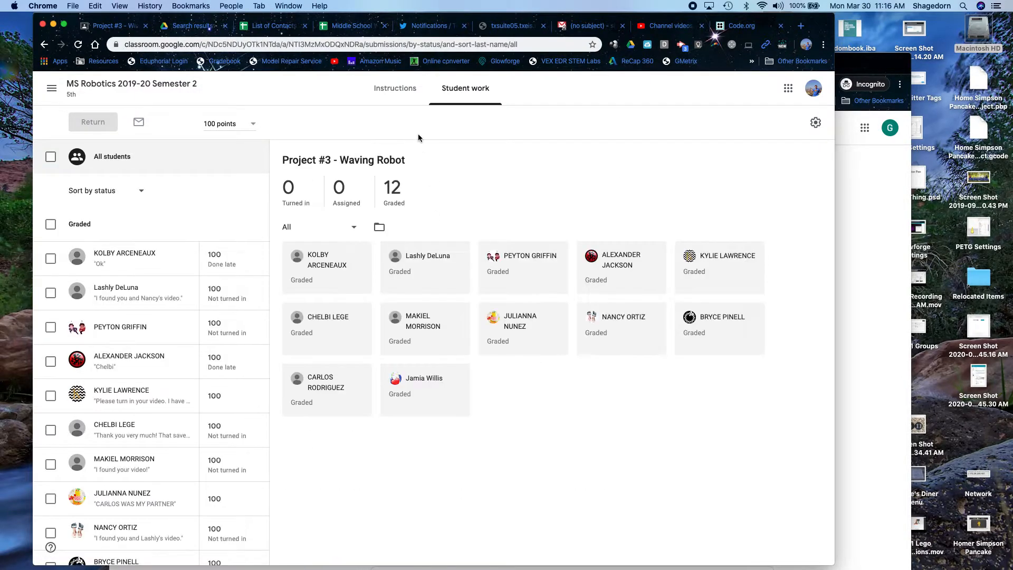
left_click(394, 88)
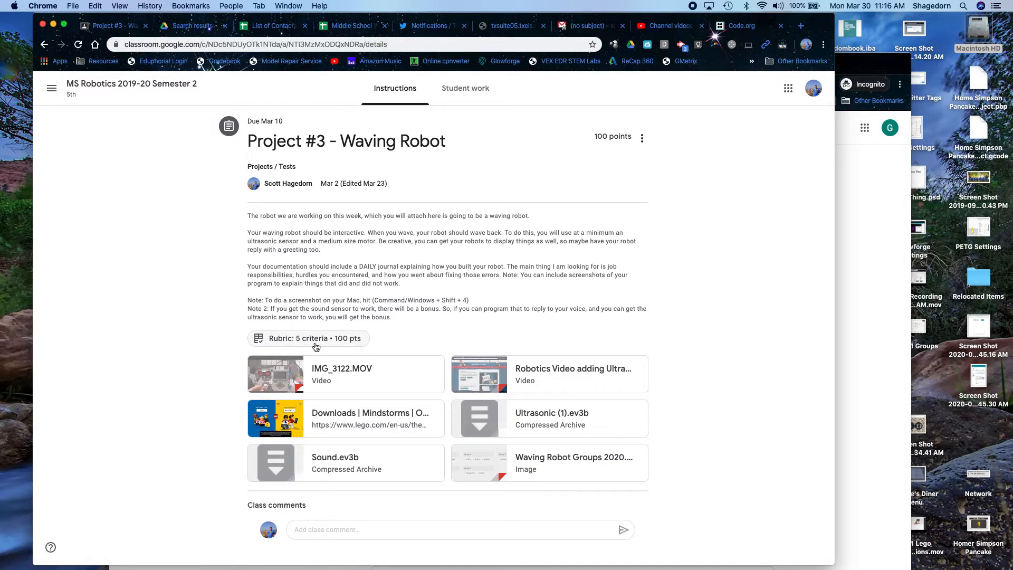
left_click(311, 341)
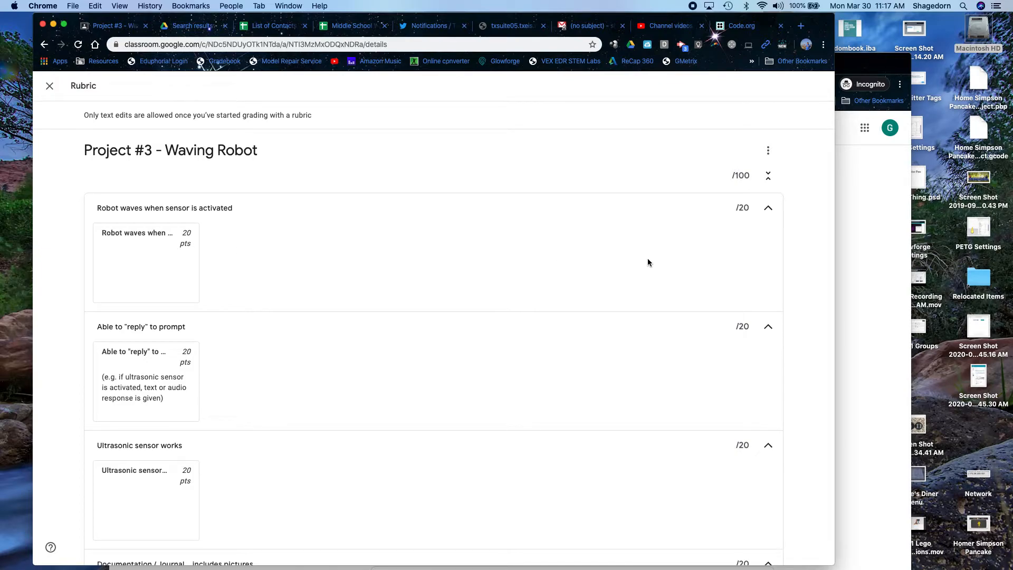
scroll(127, 440, "down", 5)
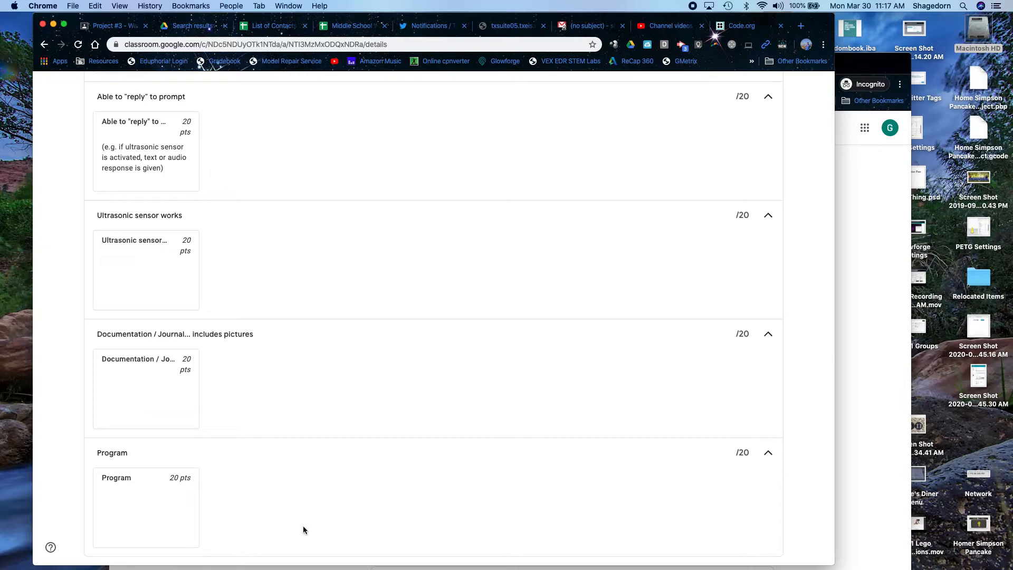
scroll(703, 357, "up", 5)
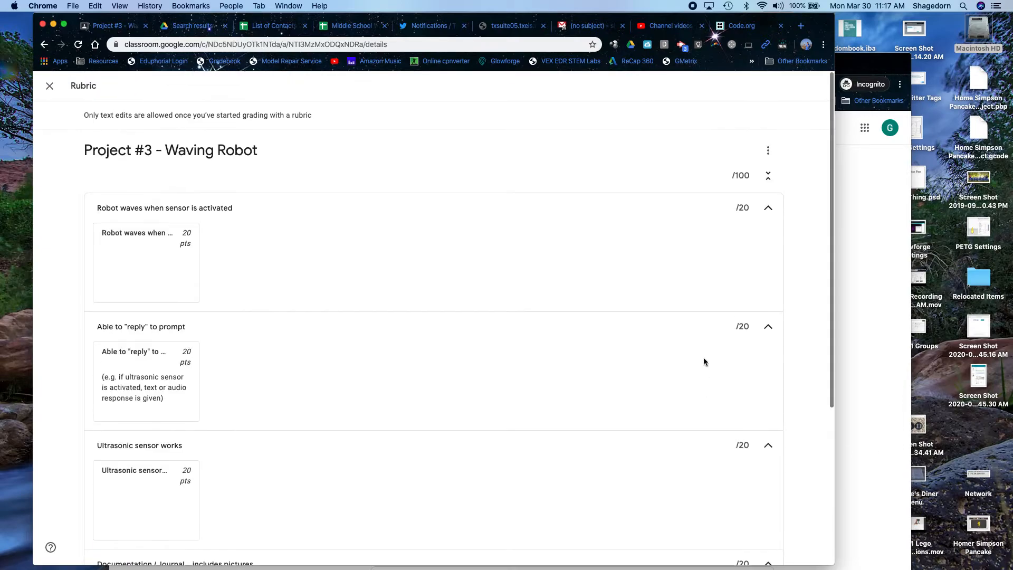
left_click(50, 86)
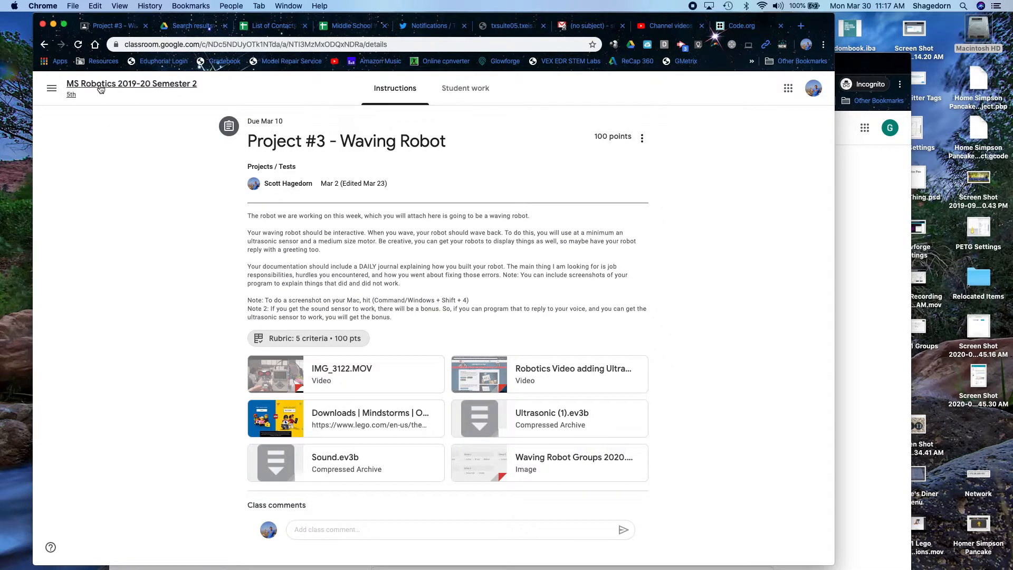
- Switch to the Graphic Design 2019-20 class and show its Classwork topics
left_click(52, 88)
left_click(110, 241)
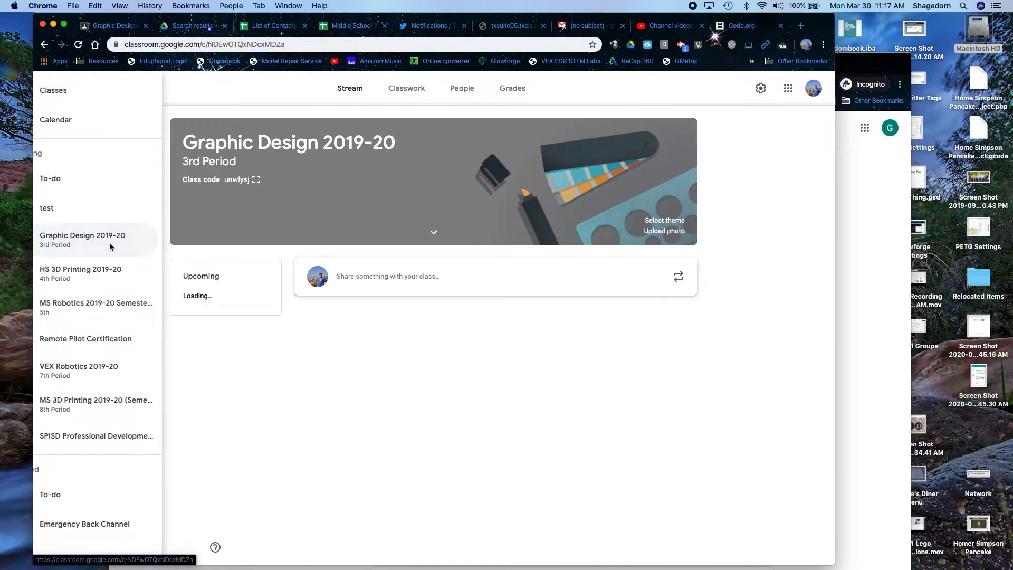
left_click(405, 89)
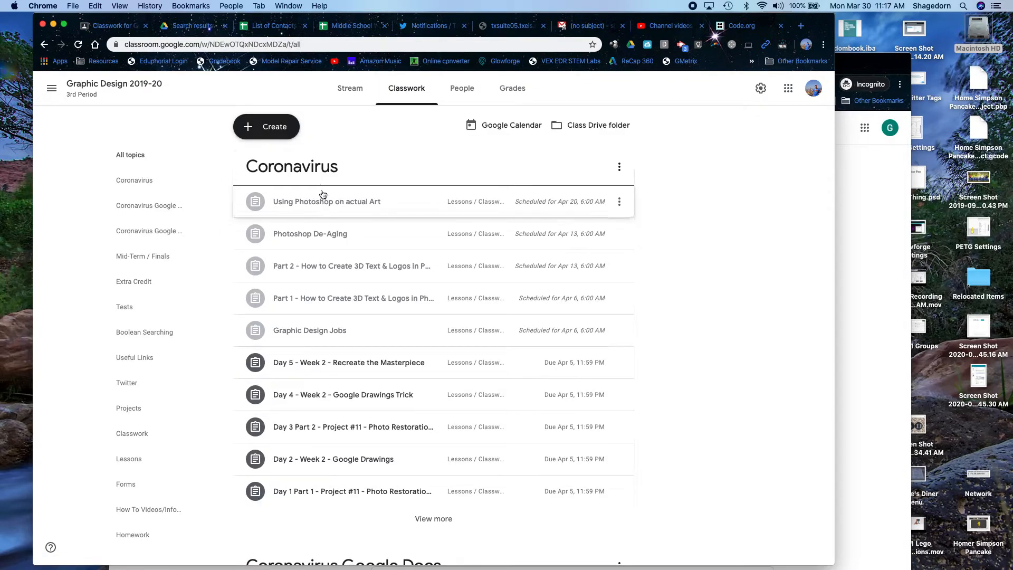
scroll(359, 341, "down", 6)
scroll(360, 342, "down", 3)
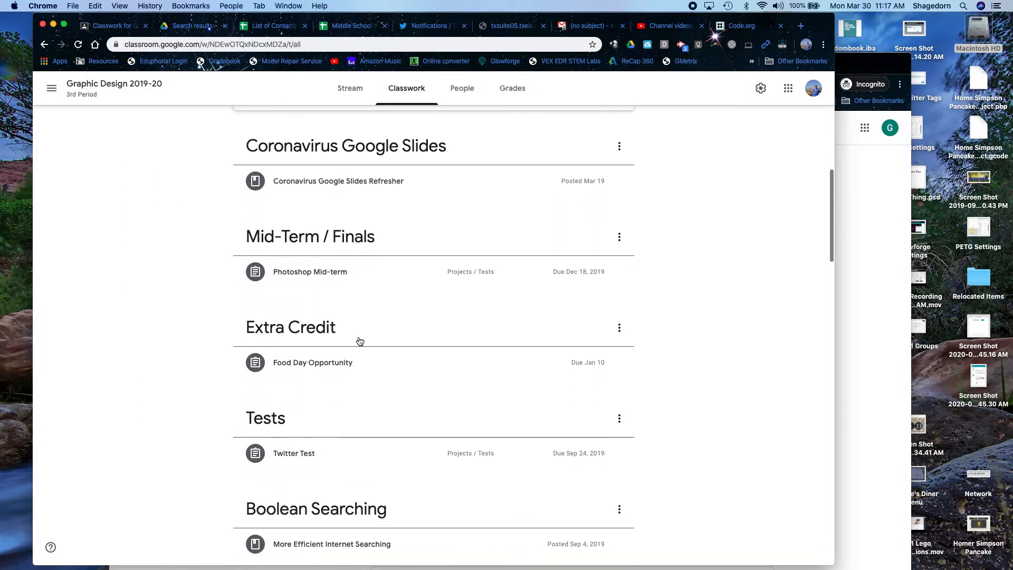
scroll(359, 341, "up", 1)
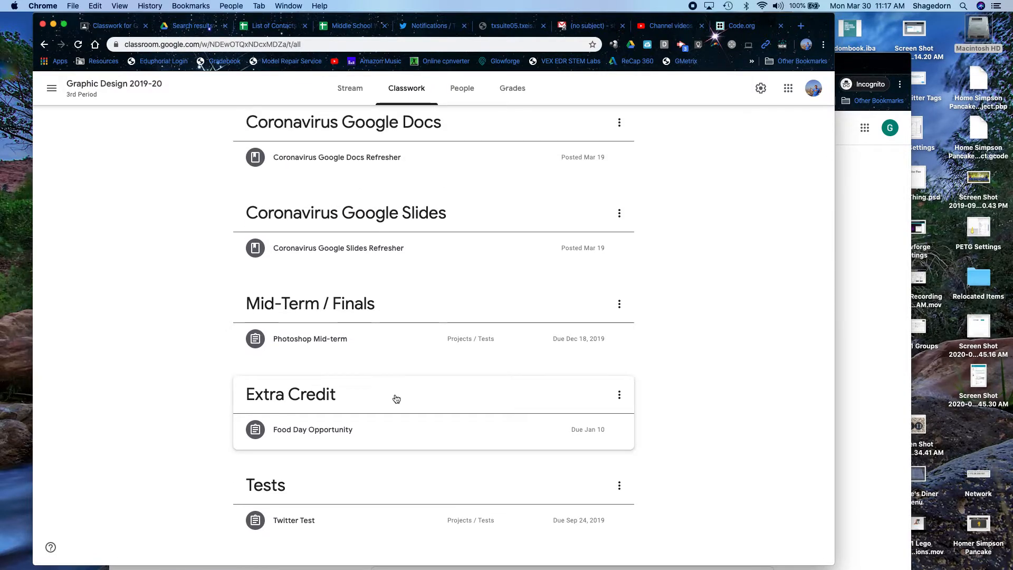
- Drag Extra Credit above Mid-Term / Finals; try moving Day 5 - Week 2, then restore it
left_click_drag(396, 399, 390, 305)
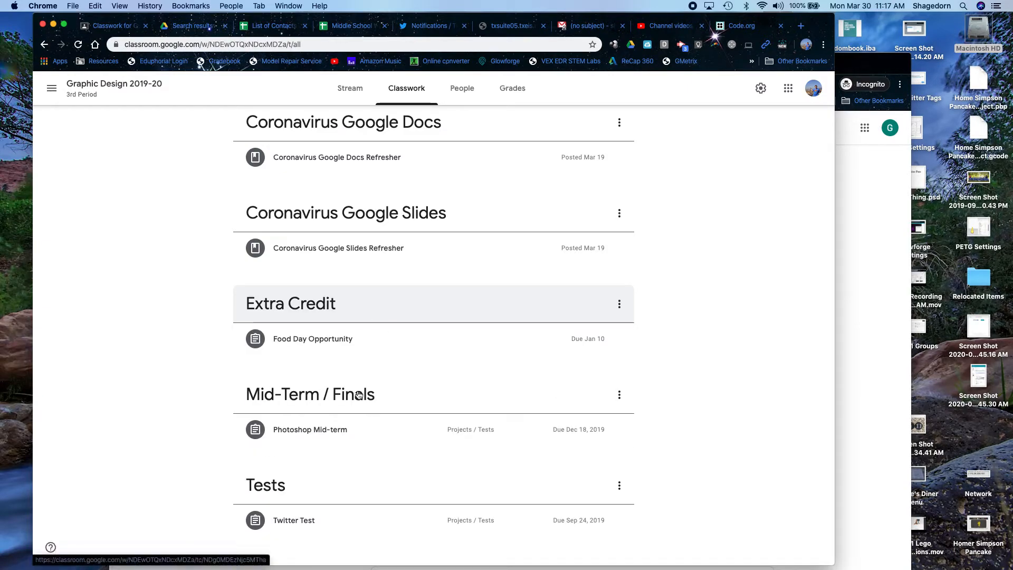
scroll(367, 361, "up", 8)
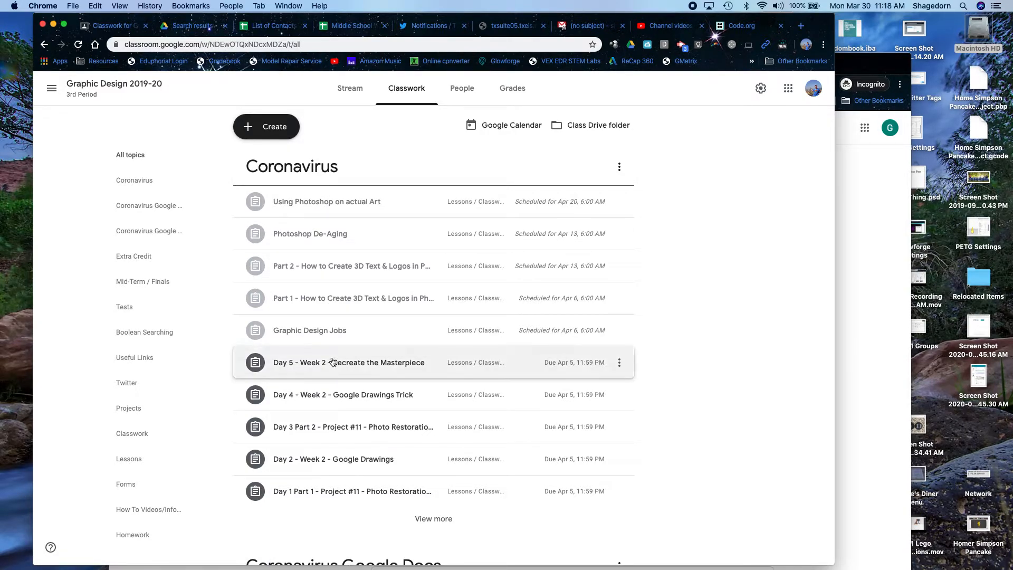
left_click_drag(330, 362, 332, 323)
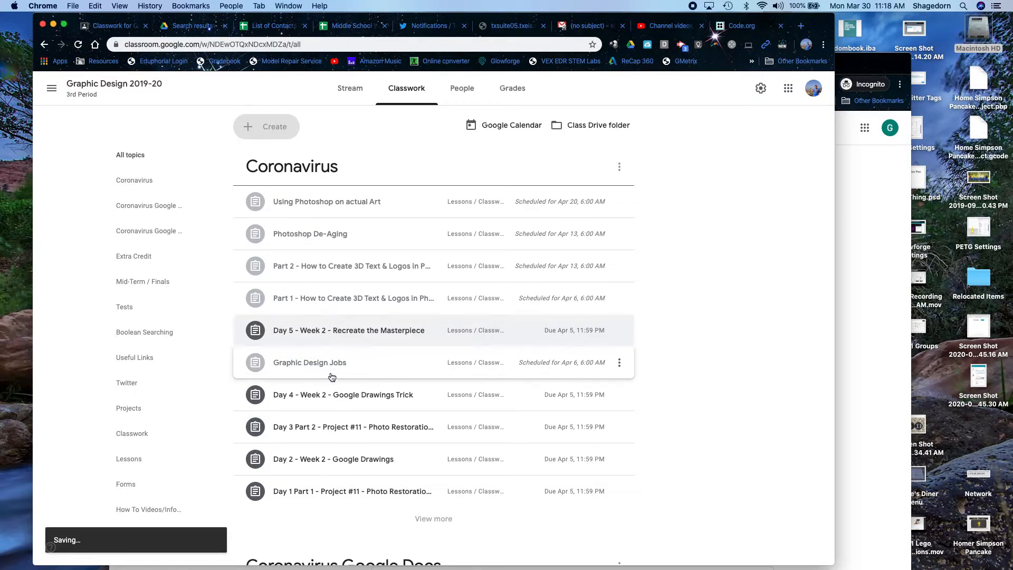
left_click_drag(333, 334, 332, 363)
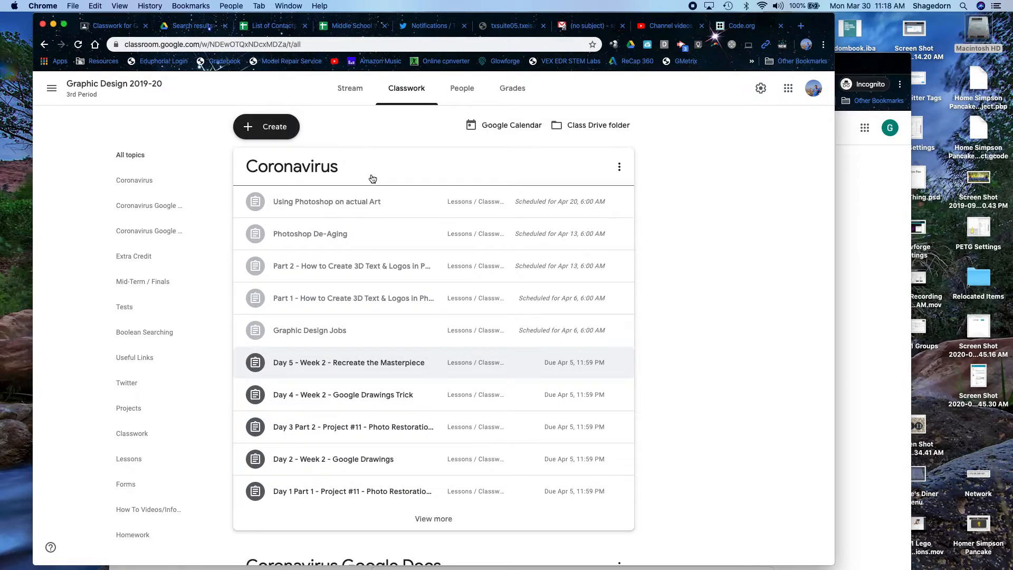
- From the People list, choose Email guardians for the first listed student
left_click(475, 96)
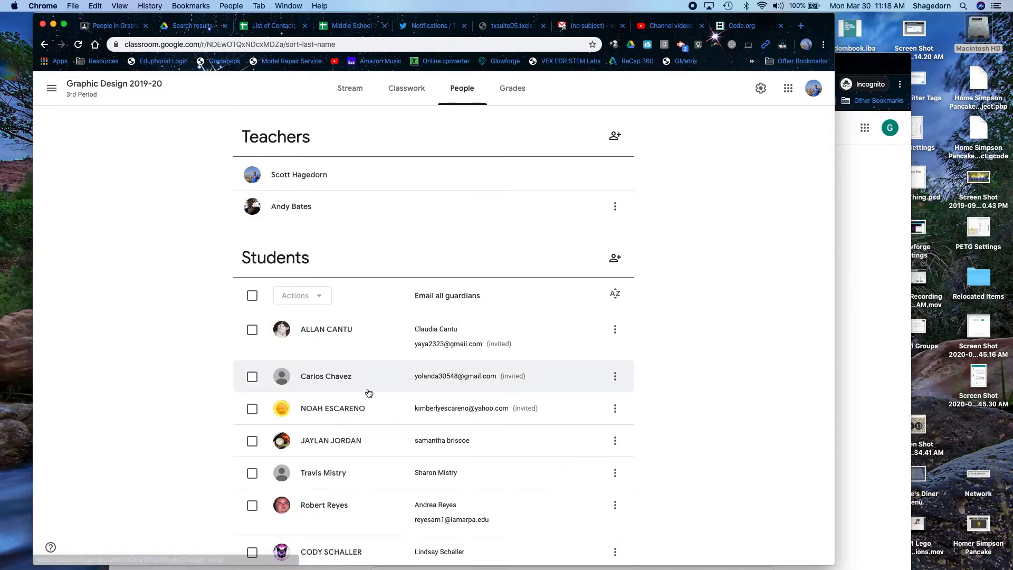
scroll(368, 391, "down", 3)
scroll(366, 393, "up", 3)
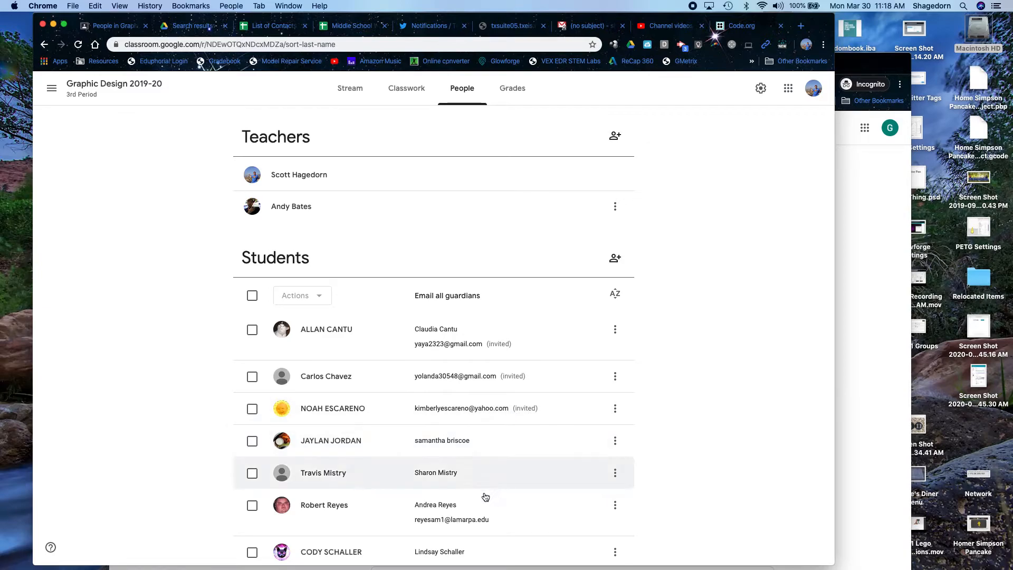
scroll(482, 501, "down", 4)
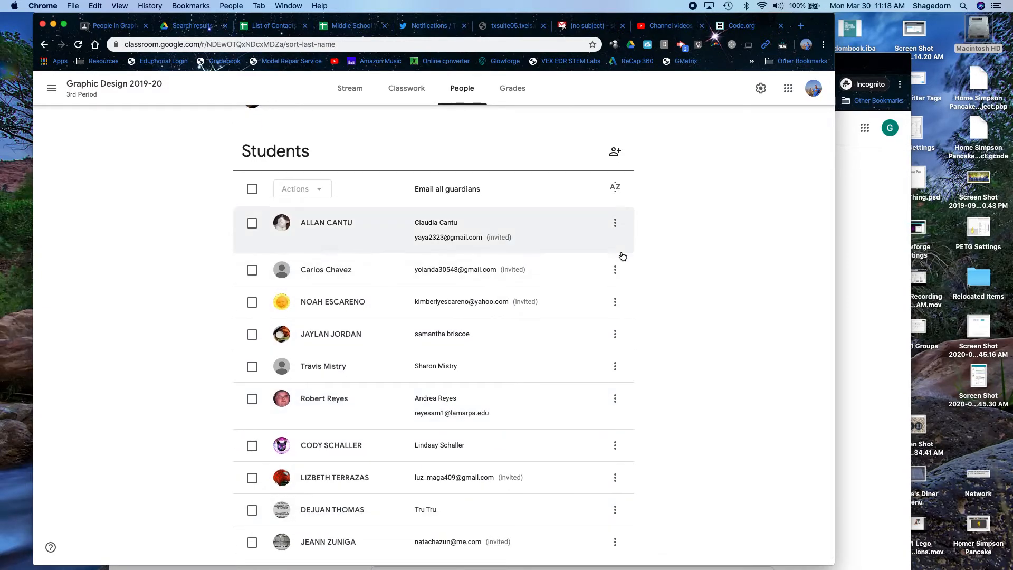
left_click(614, 224)
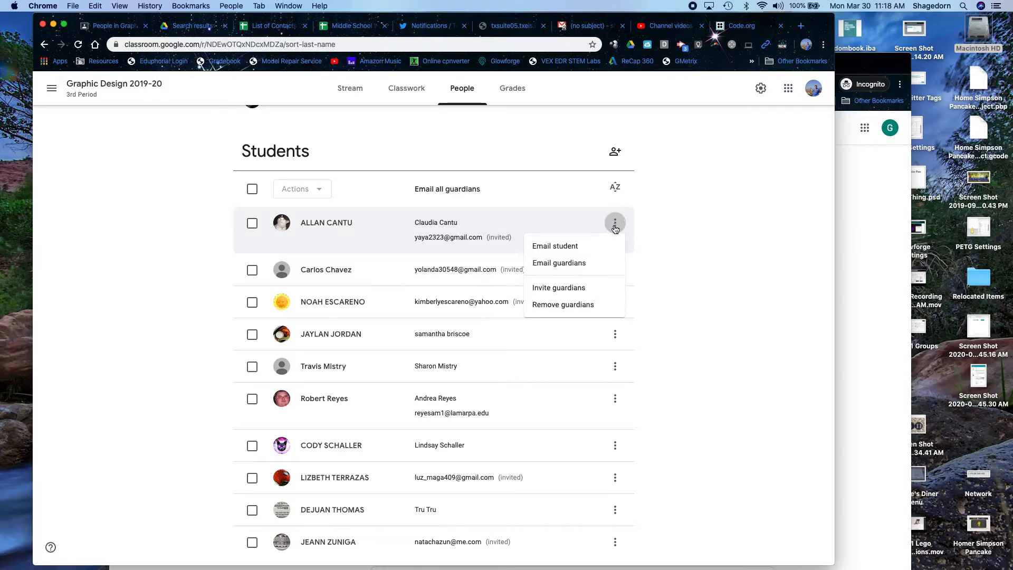
left_click(559, 267)
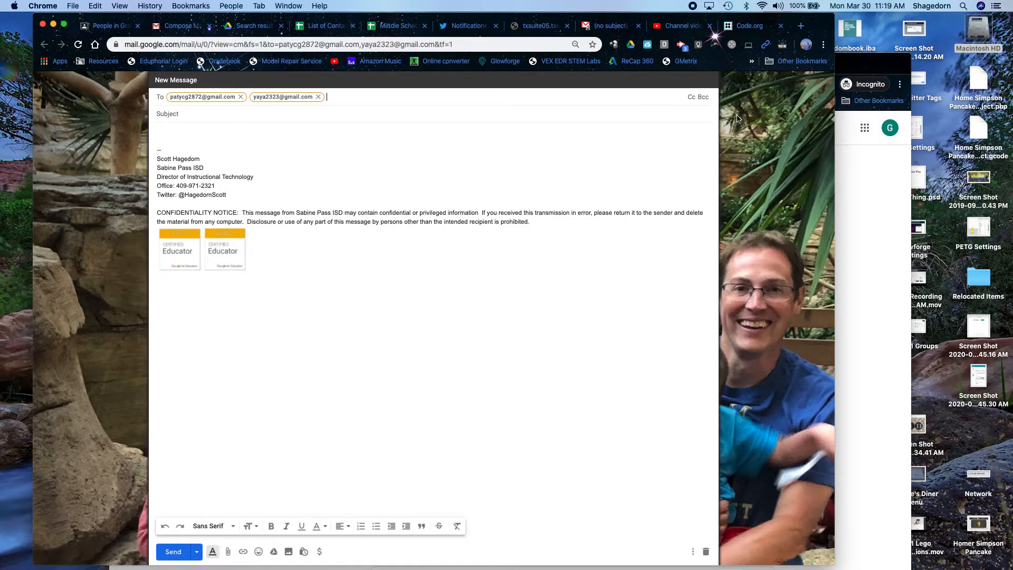
- Show Cc and Bcc lines on the guardian email, then close the draft tab
left_click(692, 97)
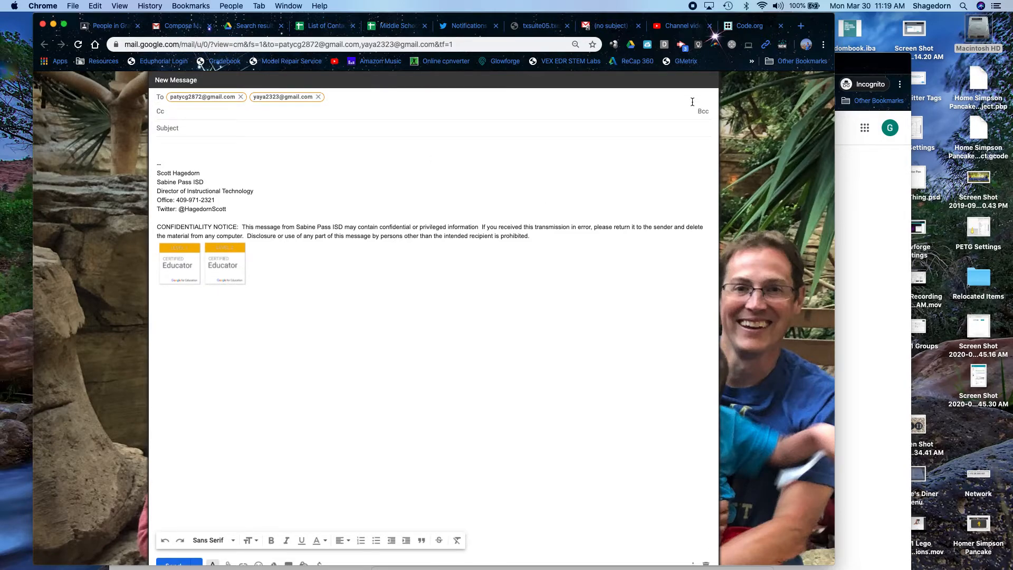
left_click(703, 112)
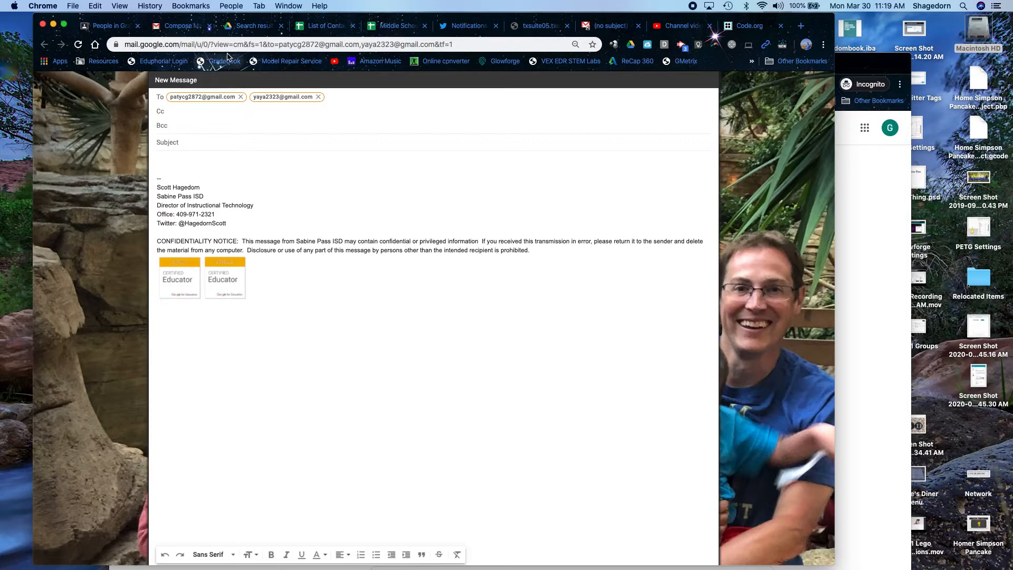
left_click(209, 26)
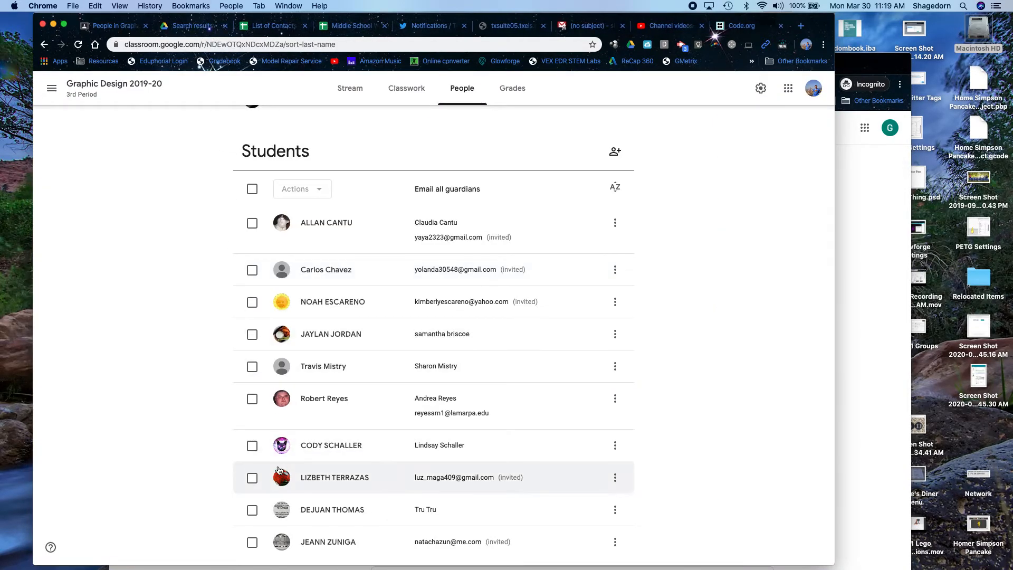
- Go to the Graphic Design 2019-20 Classwork page
scroll(279, 470, "down", 1)
scroll(279, 470, "up", 5)
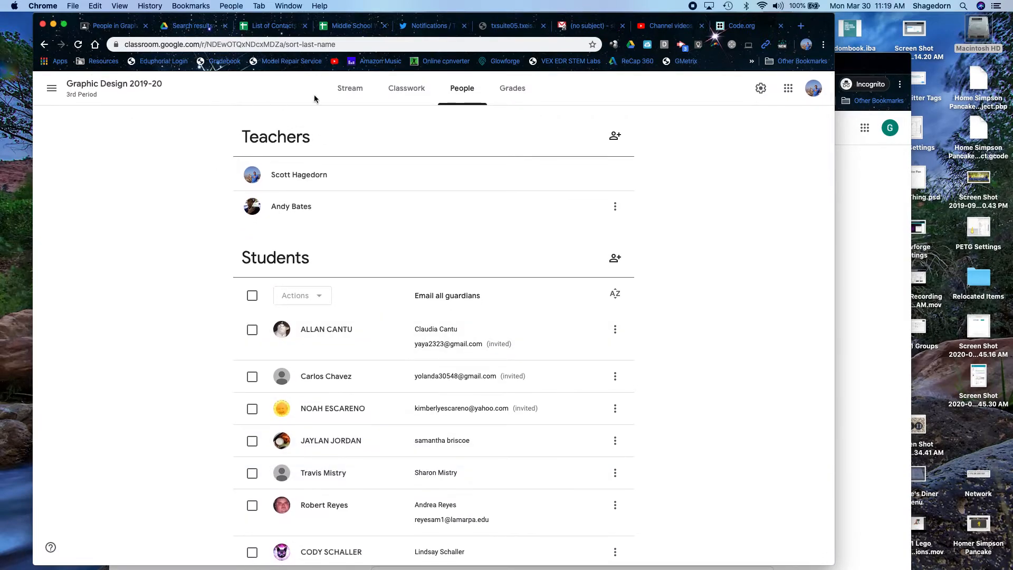
left_click(404, 97)
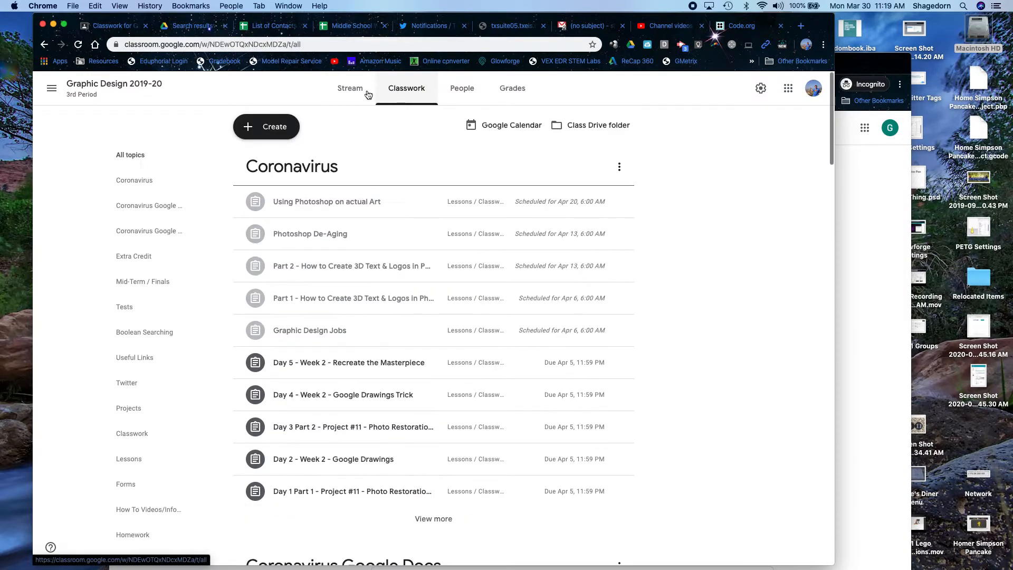
scroll(219, 400, "down", 1)
scroll(219, 402, "up", 1)
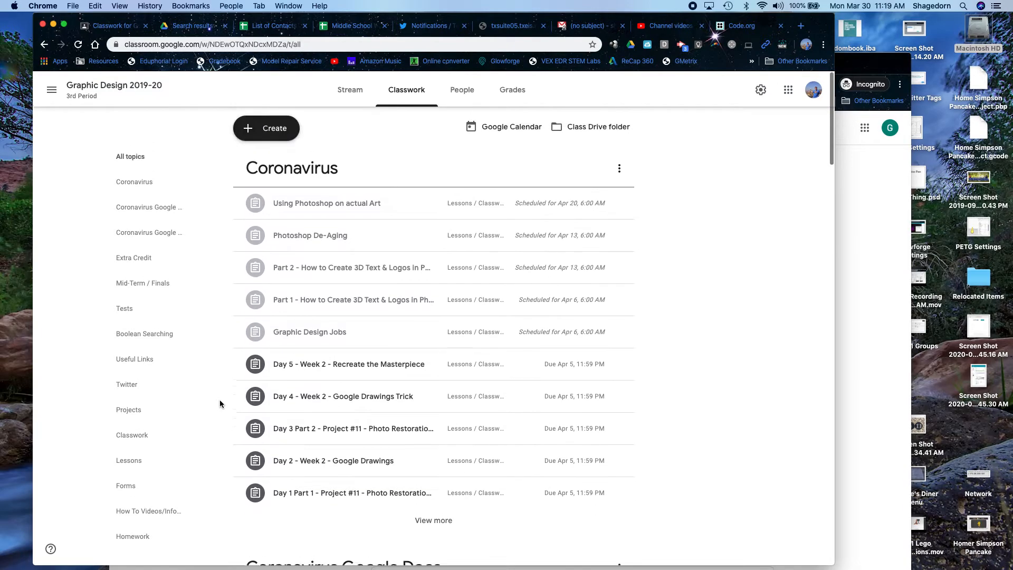
- Start a new Quiz assignment, then discard it without posting
left_click(272, 129)
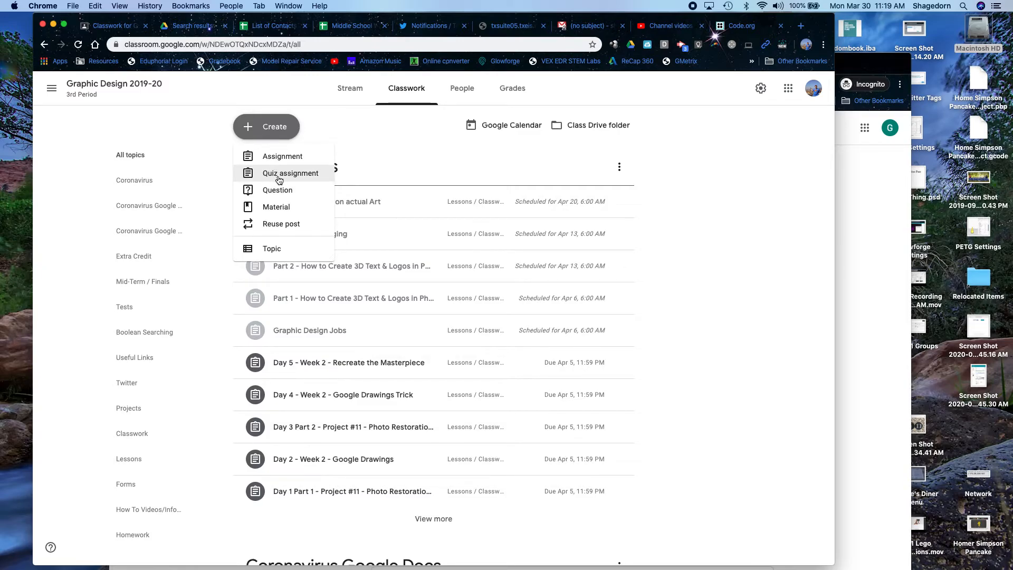
left_click(279, 180)
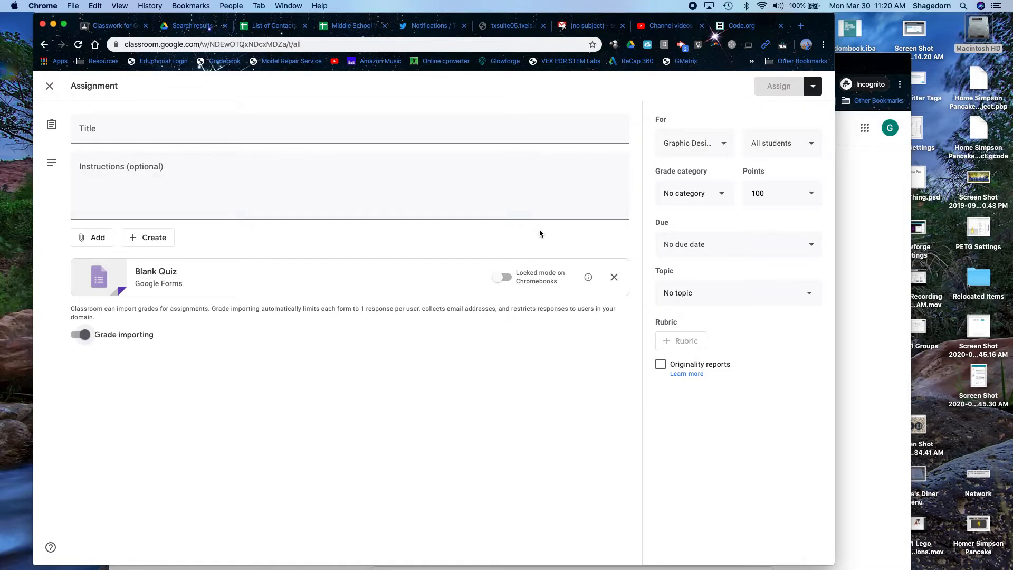
left_click(49, 87)
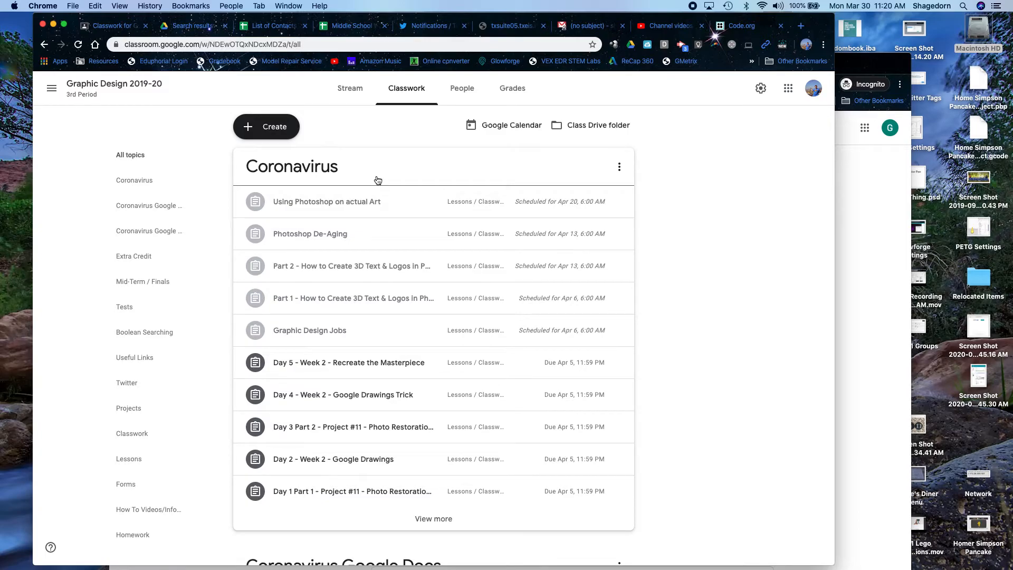
- Dismiss the Create menu unused and view the Useful Links topic posts
left_click(282, 129)
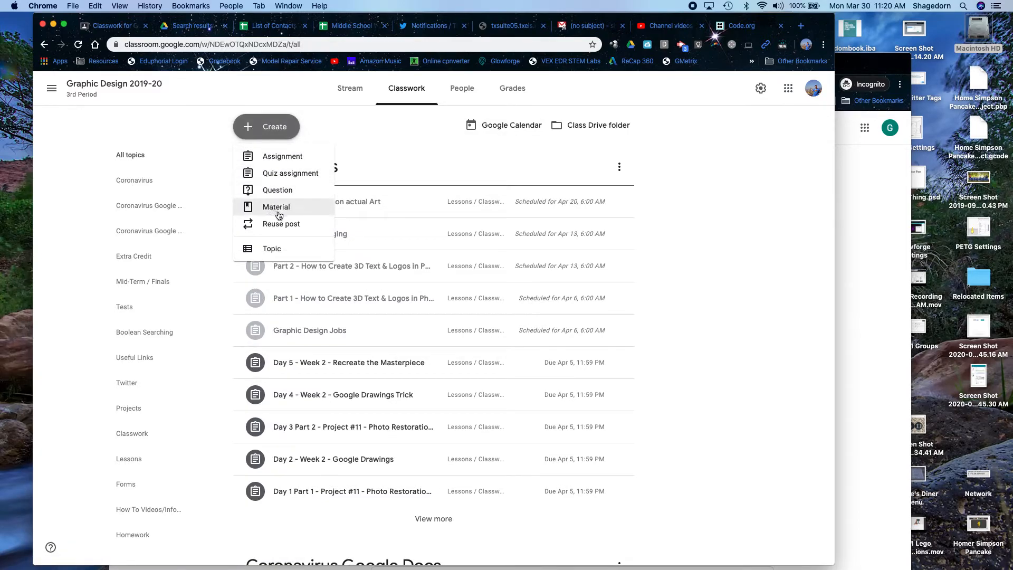
left_click(640, 300)
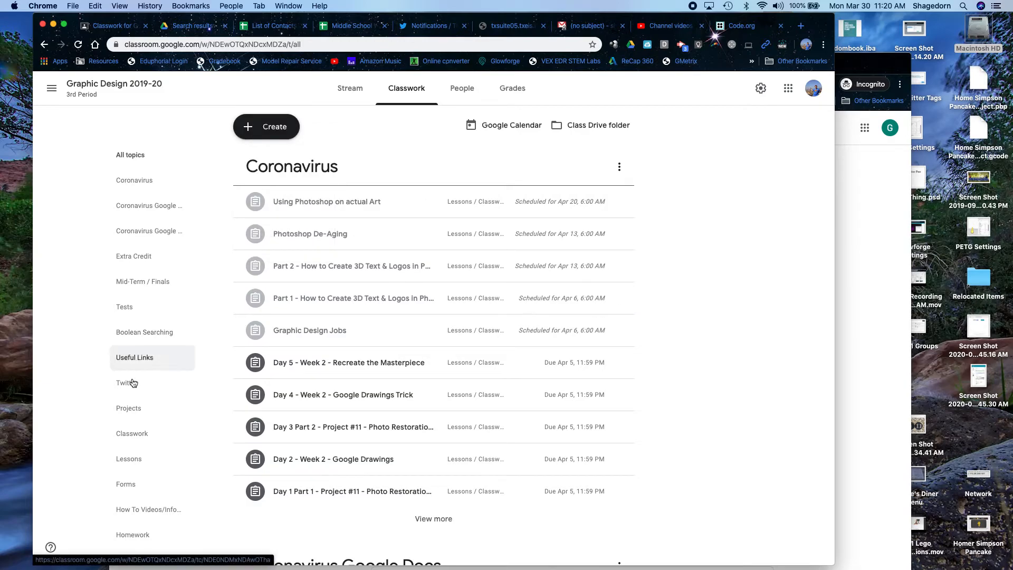
left_click(132, 358)
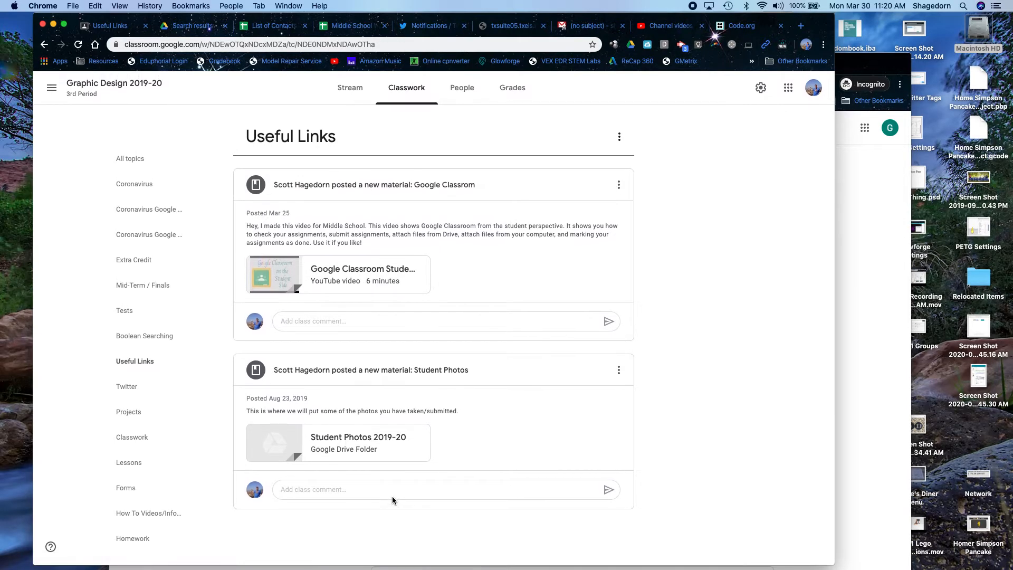
- Switch to HS 3D Printing 2019-20, browse its Useful Links topic, then show all topics
left_click(51, 88)
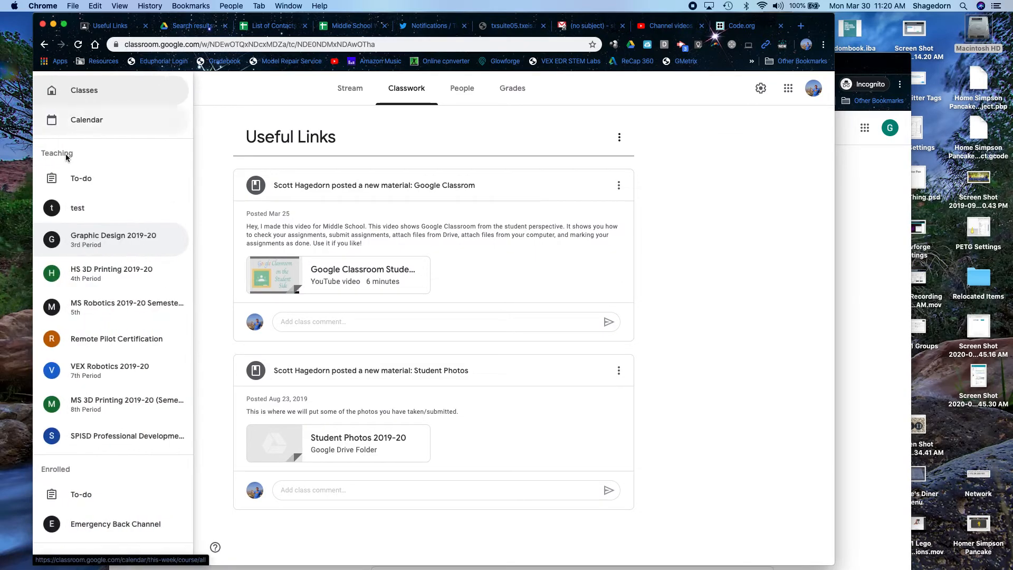
left_click(98, 284)
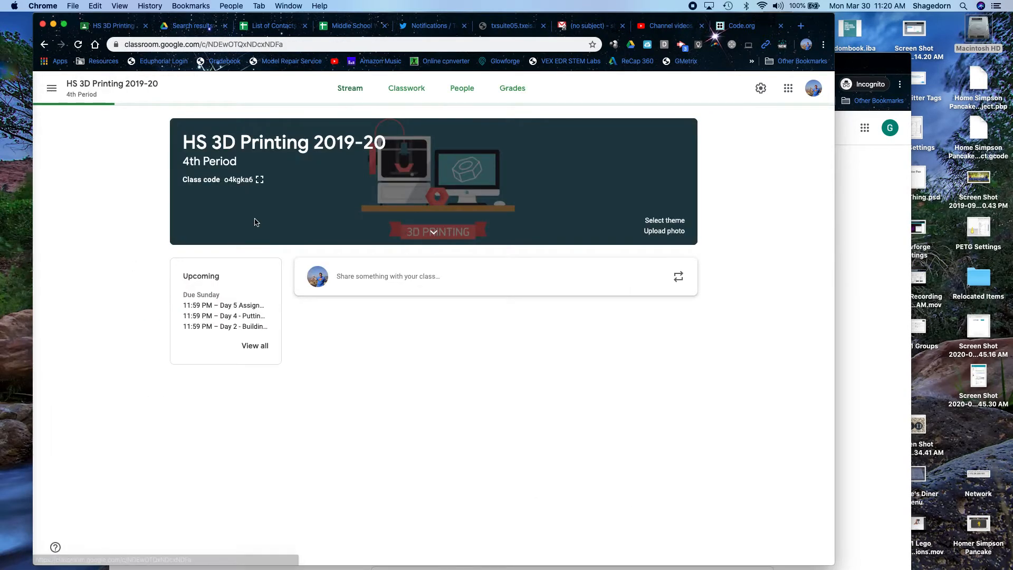
left_click(407, 90)
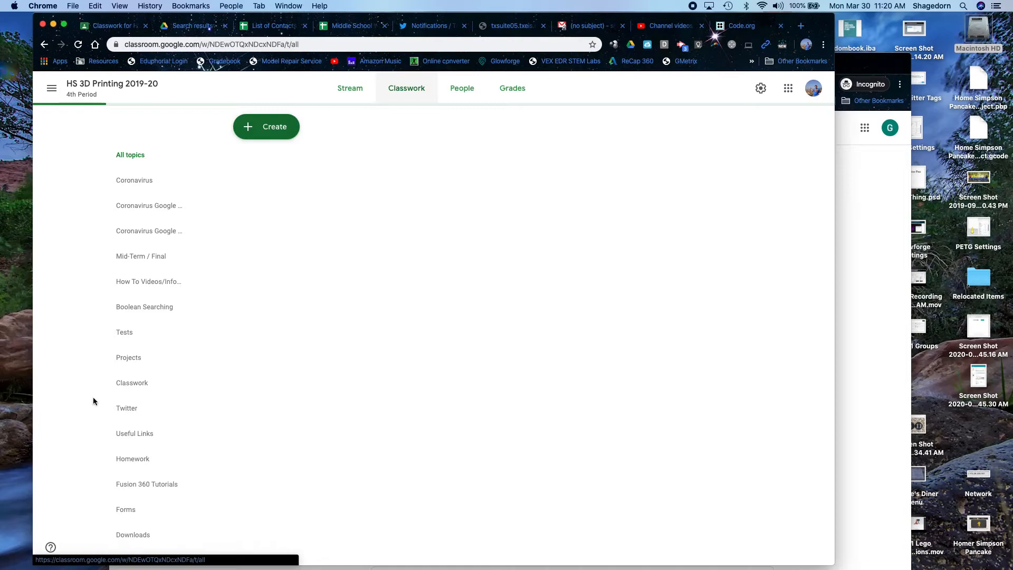
left_click(135, 438)
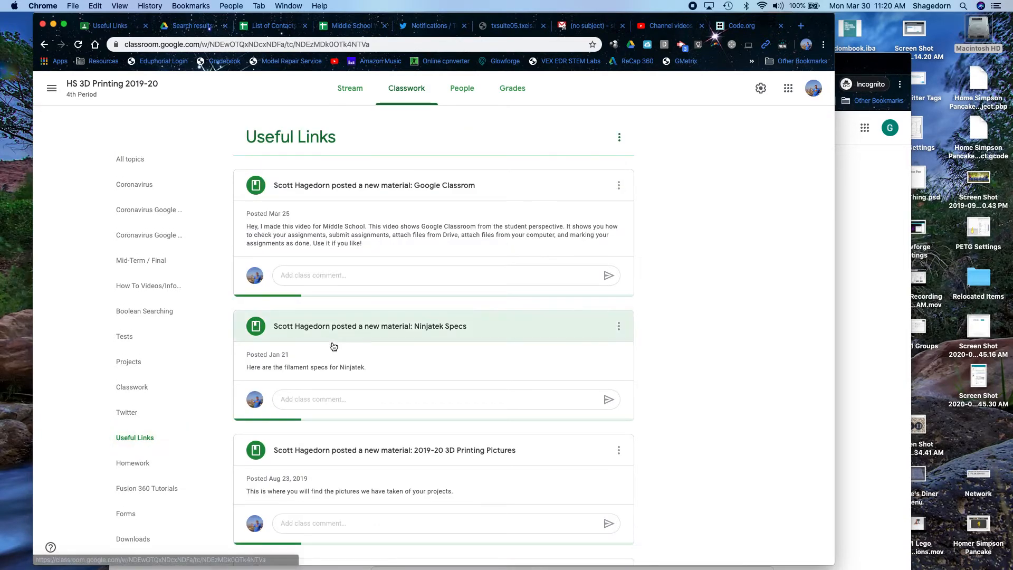
scroll(365, 514, "down", 6)
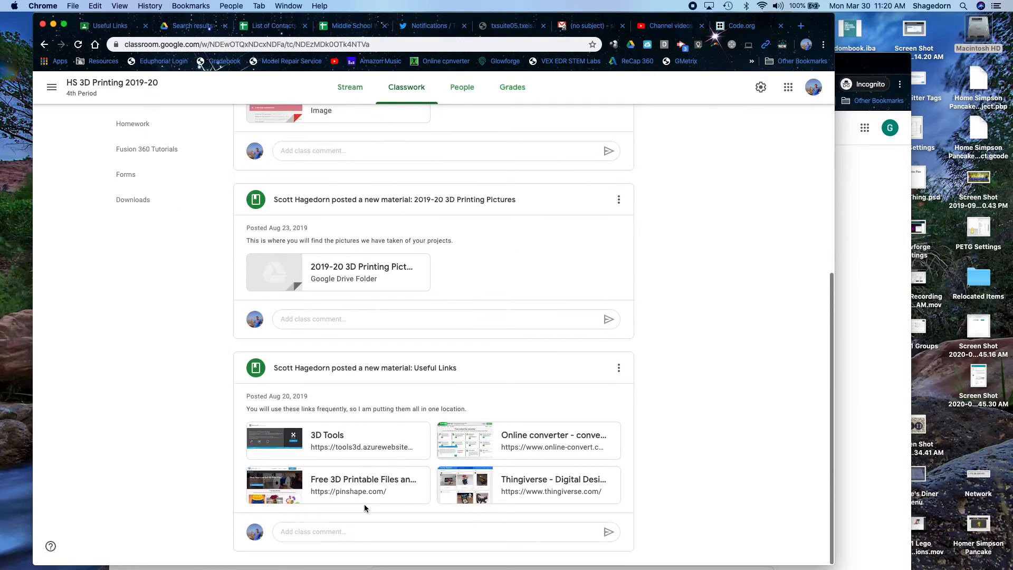
scroll(412, 451, "up", 6)
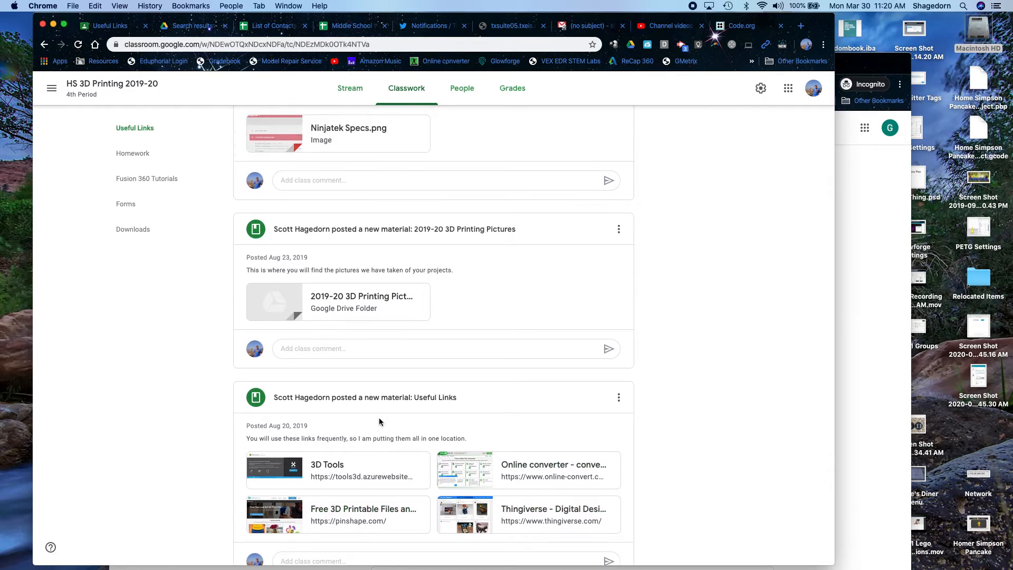
scroll(379, 421, "down", 5)
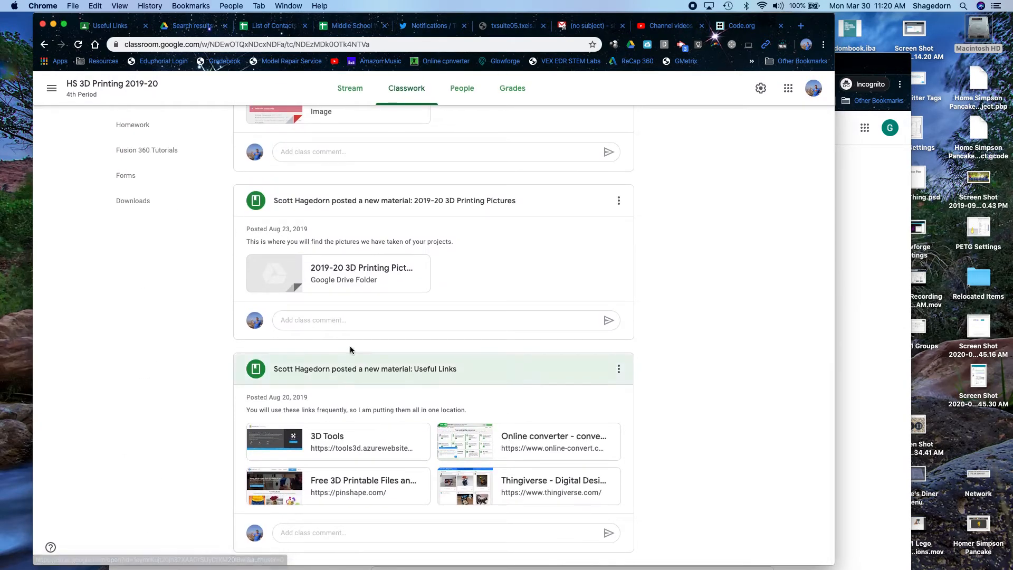
scroll(350, 348, "up", 6)
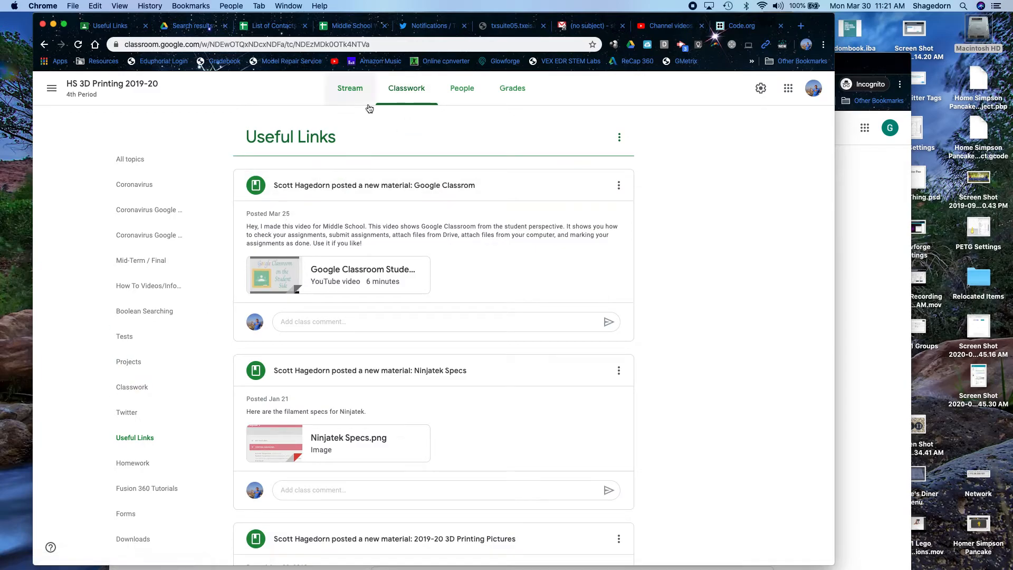
left_click(414, 89)
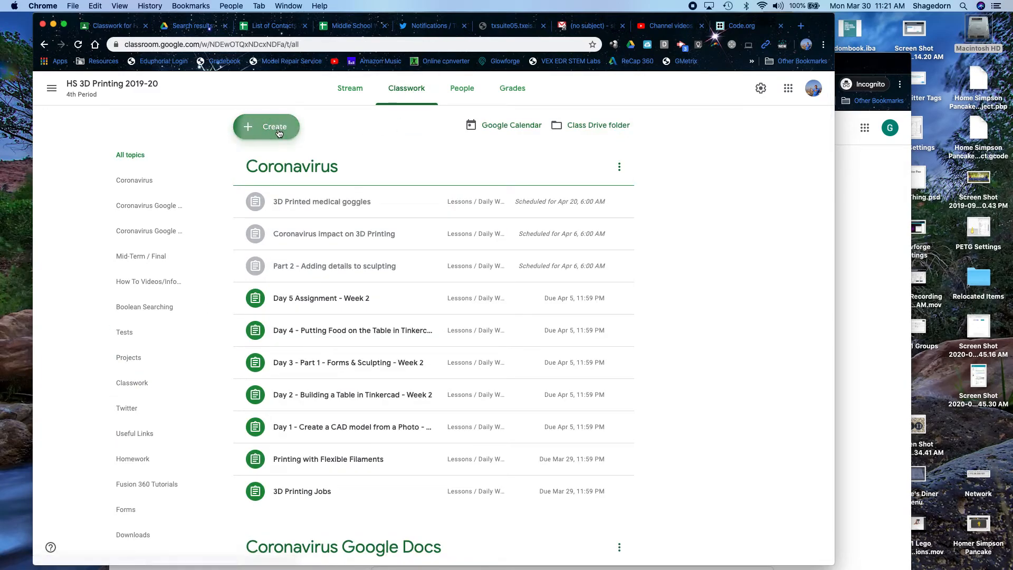
left_click(266, 126)
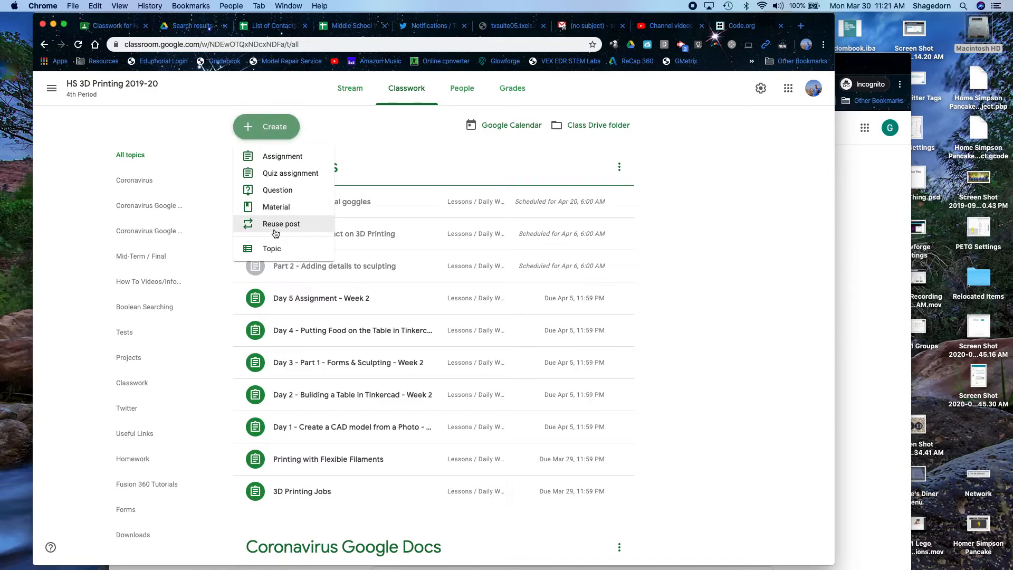
left_click(273, 225)
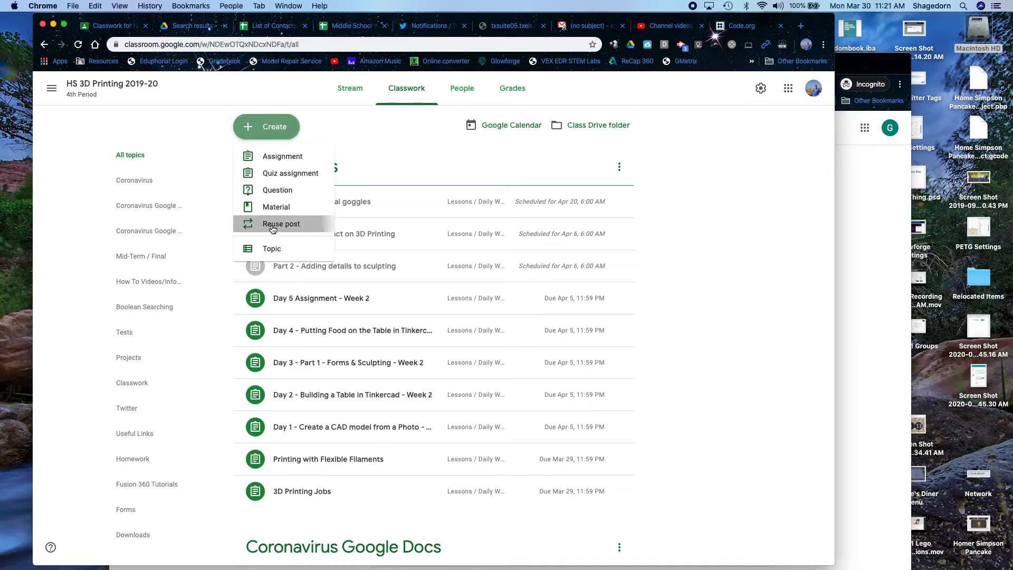
scroll(382, 457, "down", 10)
scroll(383, 457, "down", 10)
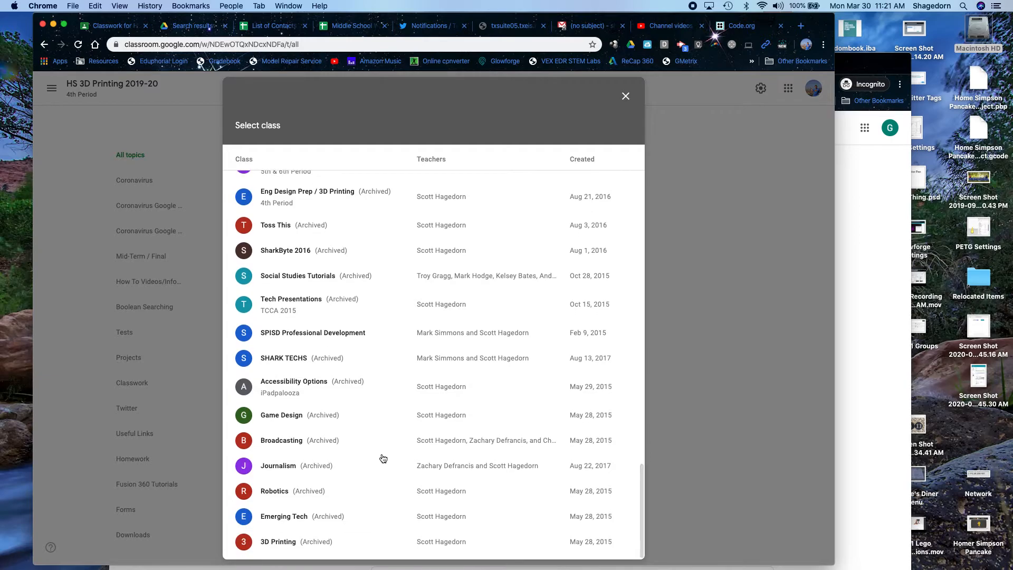
scroll(383, 457, "up", 15)
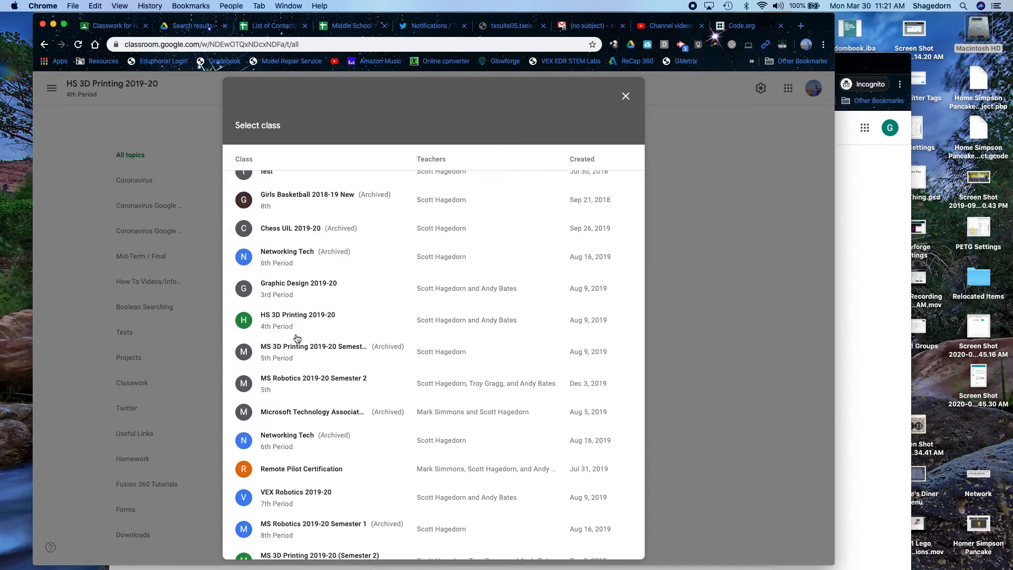
scroll(306, 411, "down", 10)
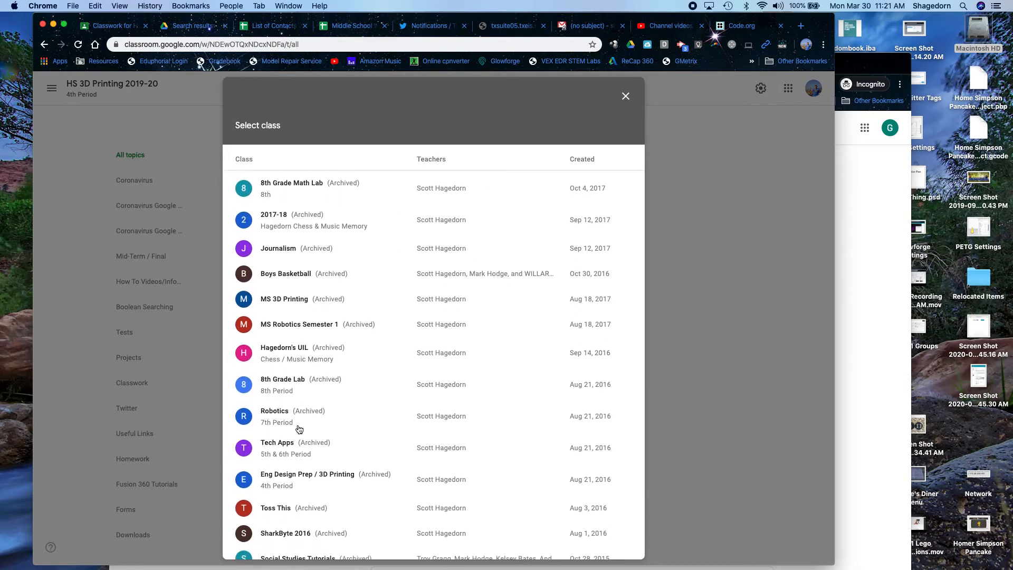
left_click(279, 447)
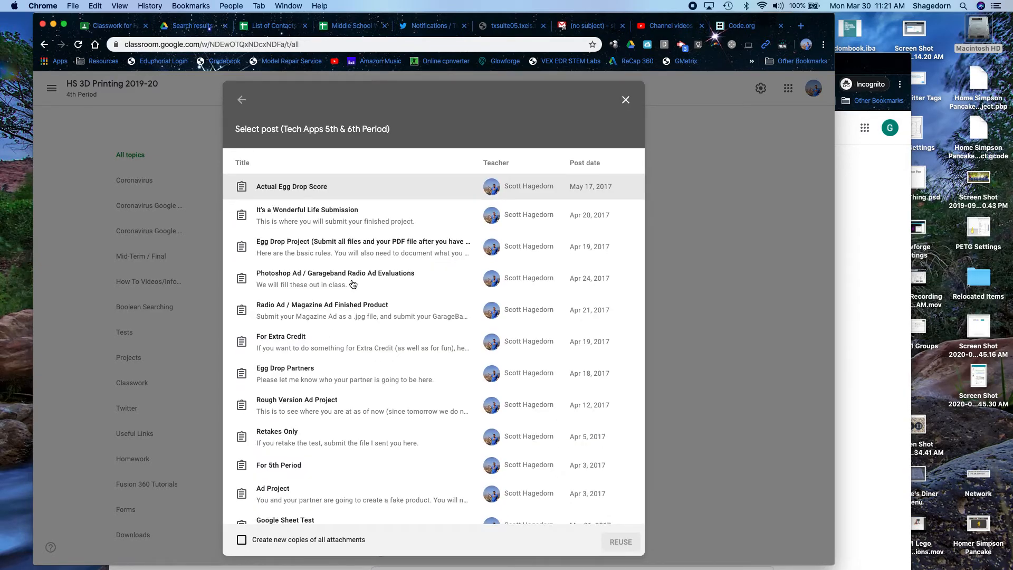
scroll(350, 416, "down", 5)
scroll(351, 416, "down", 4)
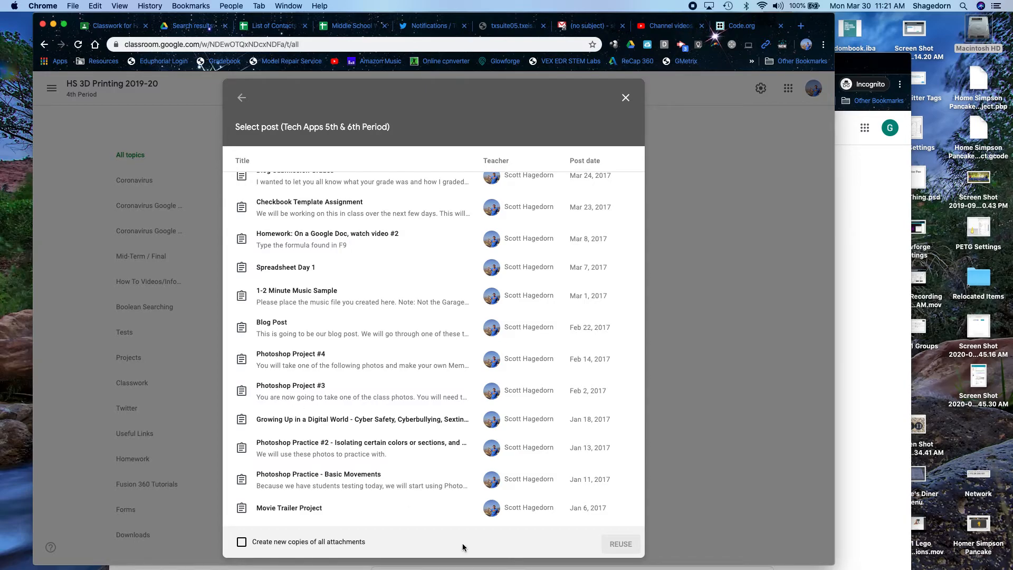
left_click(625, 100)
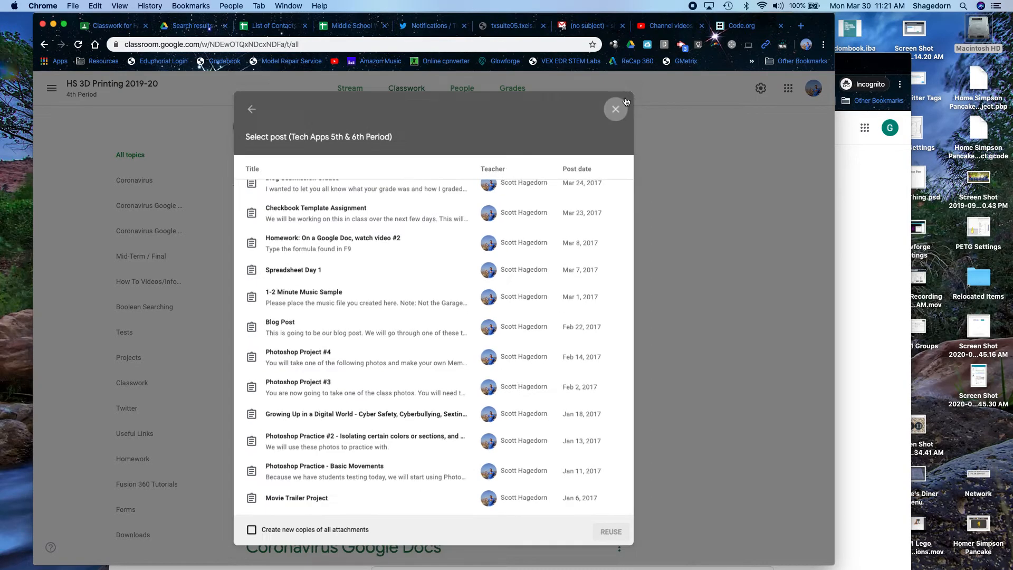
- Start a new Question, view its answer types, then discard it
left_click(270, 132)
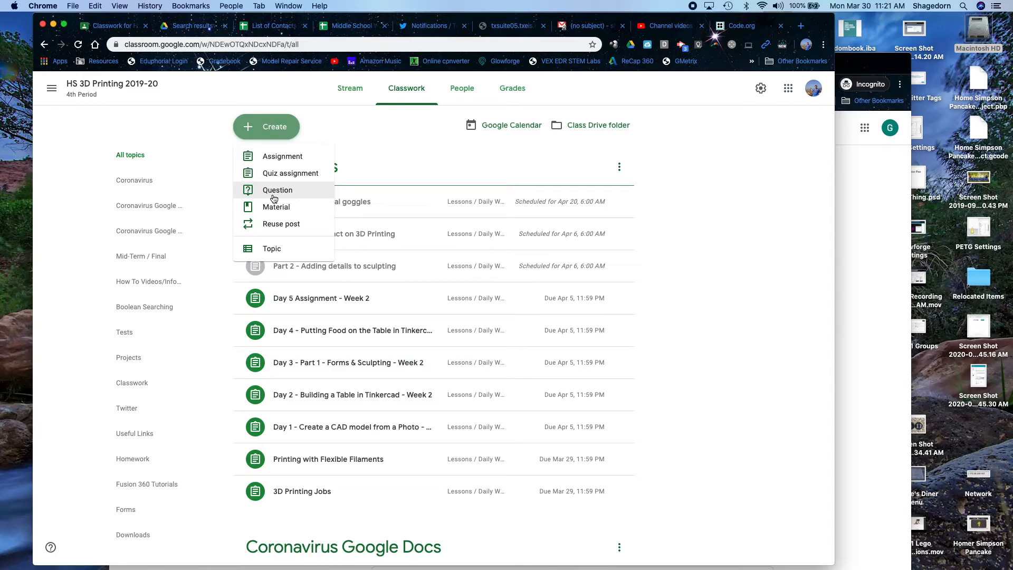
left_click(276, 192)
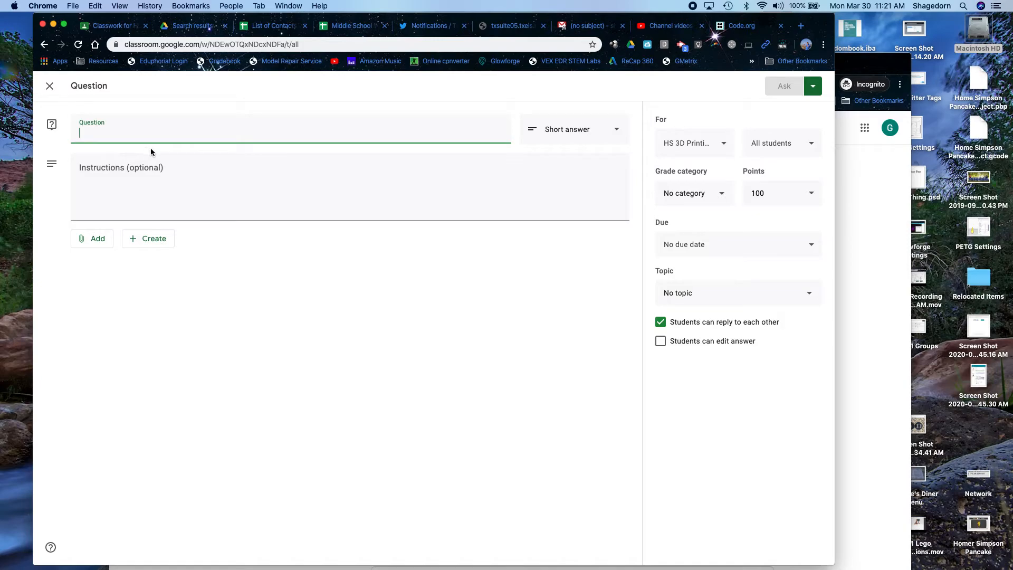
left_click(581, 136)
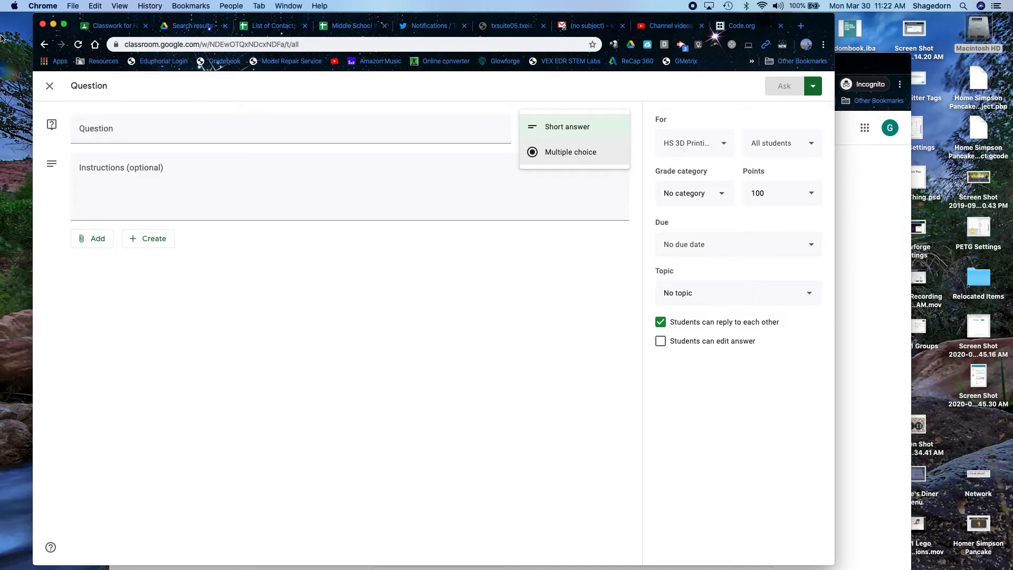
left_click(49, 85)
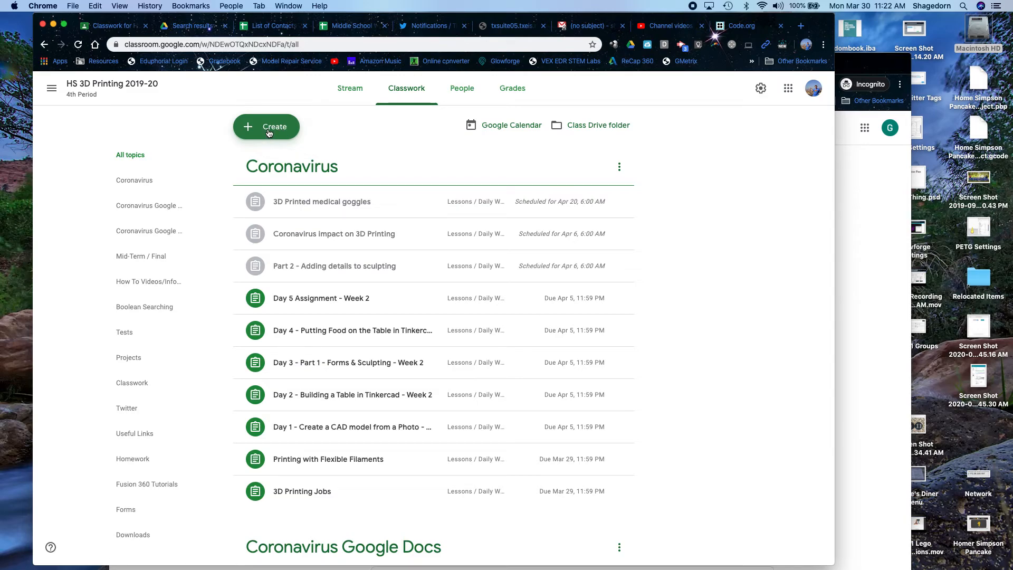
- Dismiss the Create menu unused and open the class Drive folder in a new tab
left_click(269, 132)
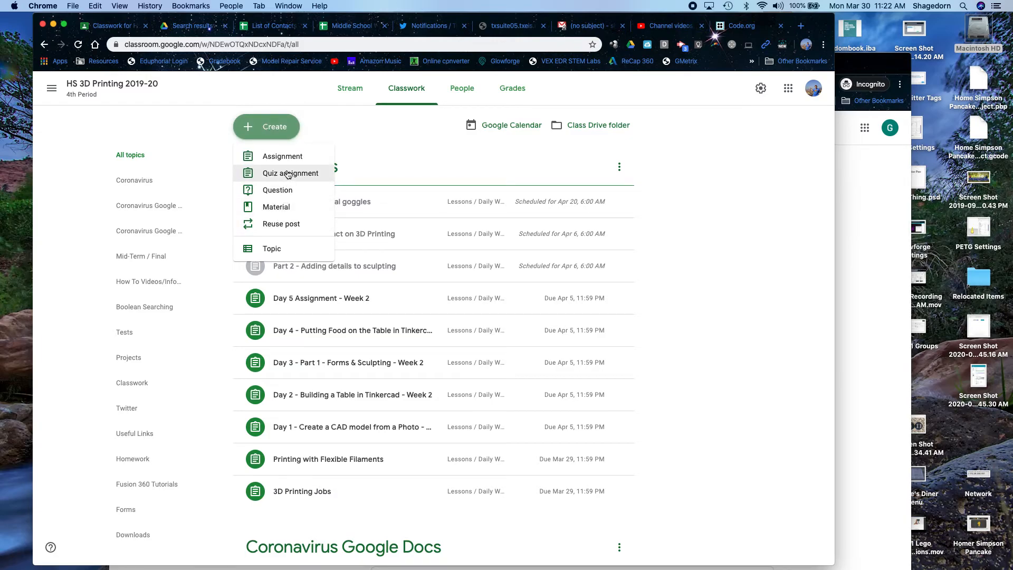
left_click(695, 185)
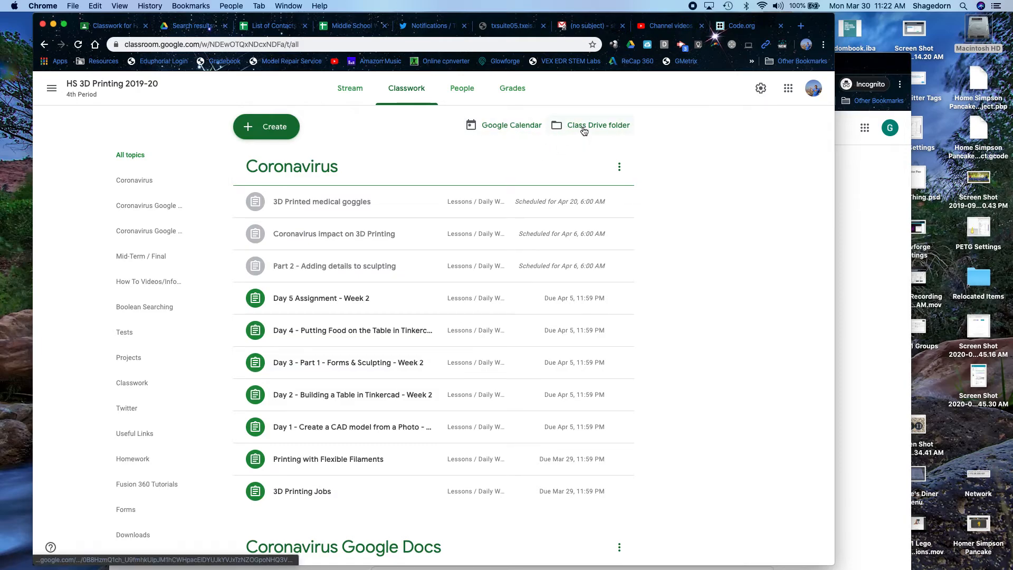
left_click(579, 128)
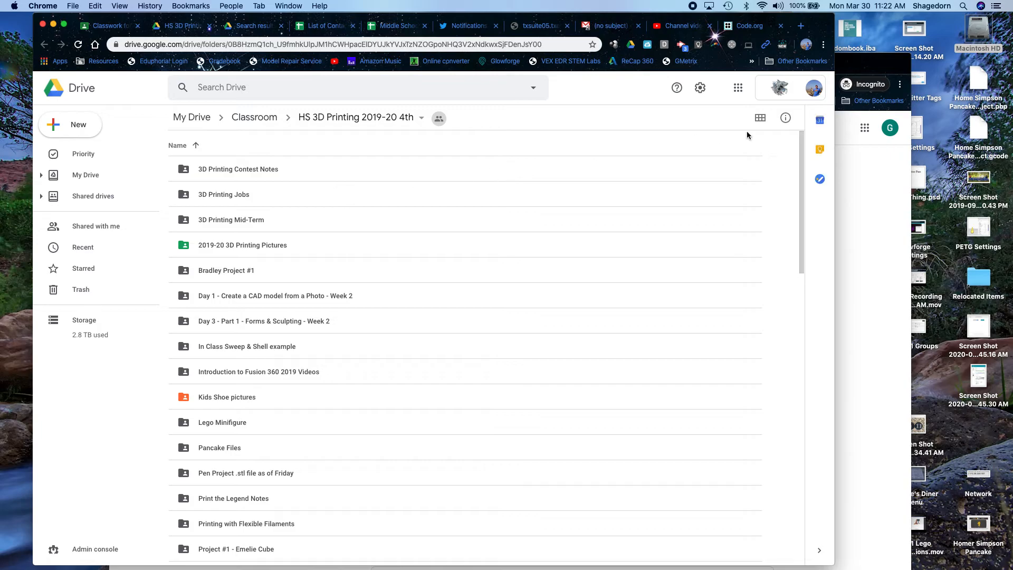
- Switch the Drive folder to grid view, then return to the Classroom Classwork tab
left_click(759, 120)
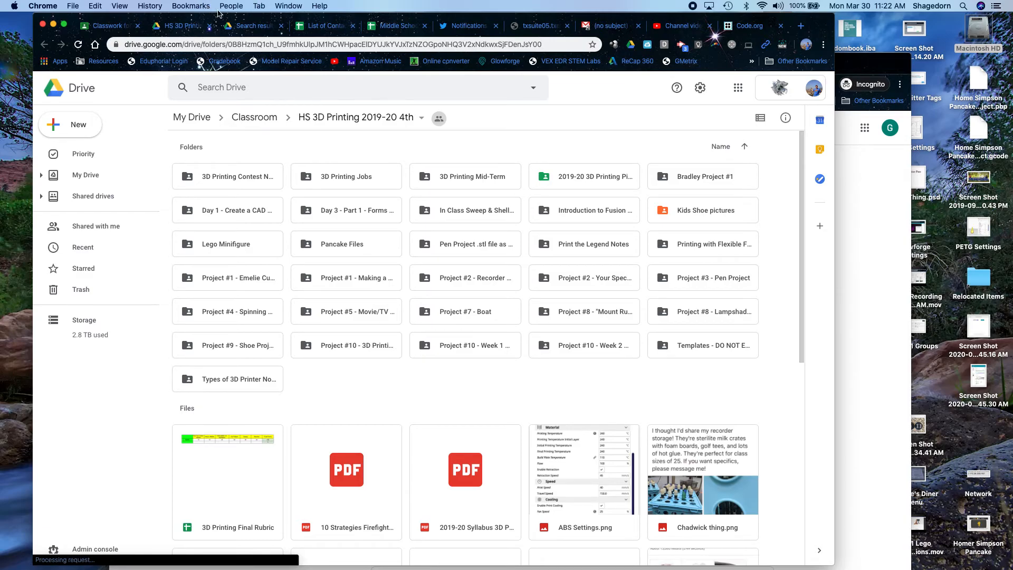
left_click(98, 29)
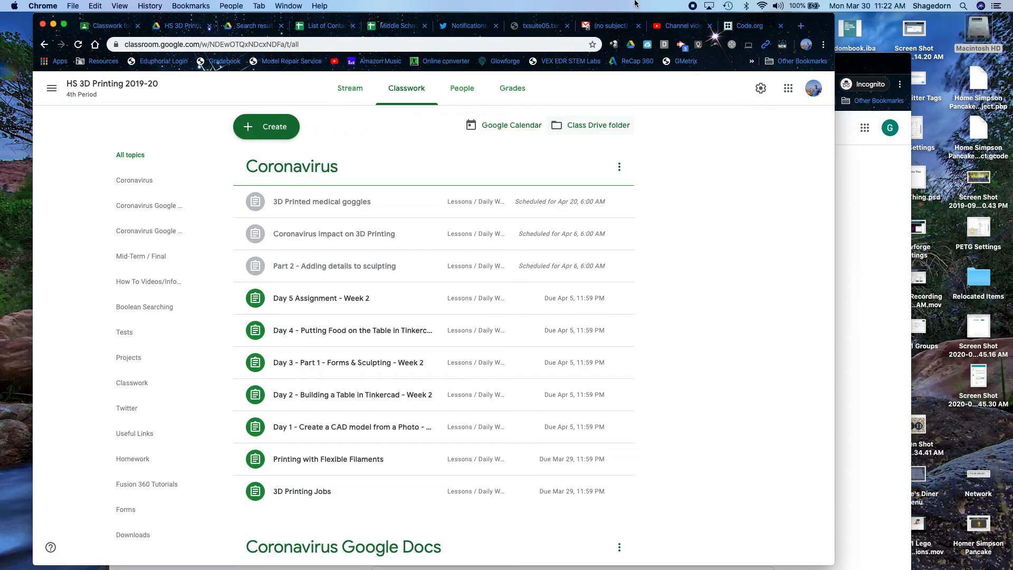
- Scroll through the HS 3D Printing 2019-20 class settings, then close them
left_click(760, 89)
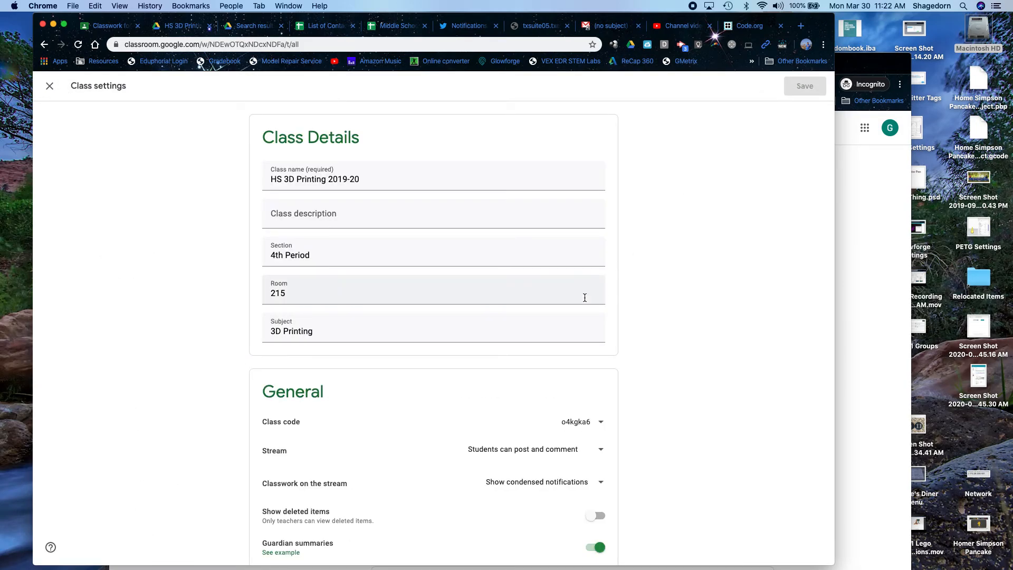
scroll(446, 305, "down", 1)
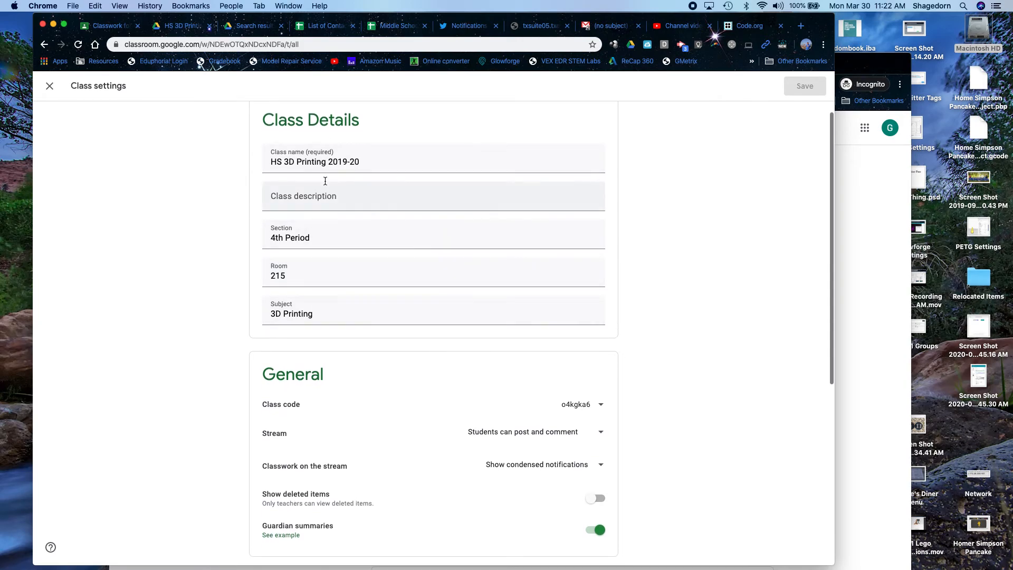
scroll(314, 242, "down", 3)
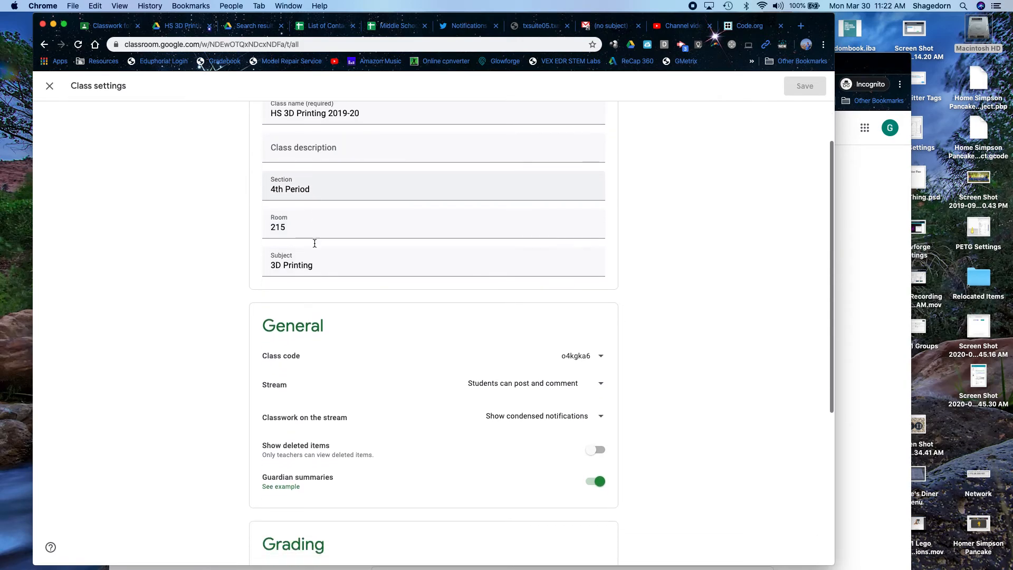
scroll(315, 243, "down", 3)
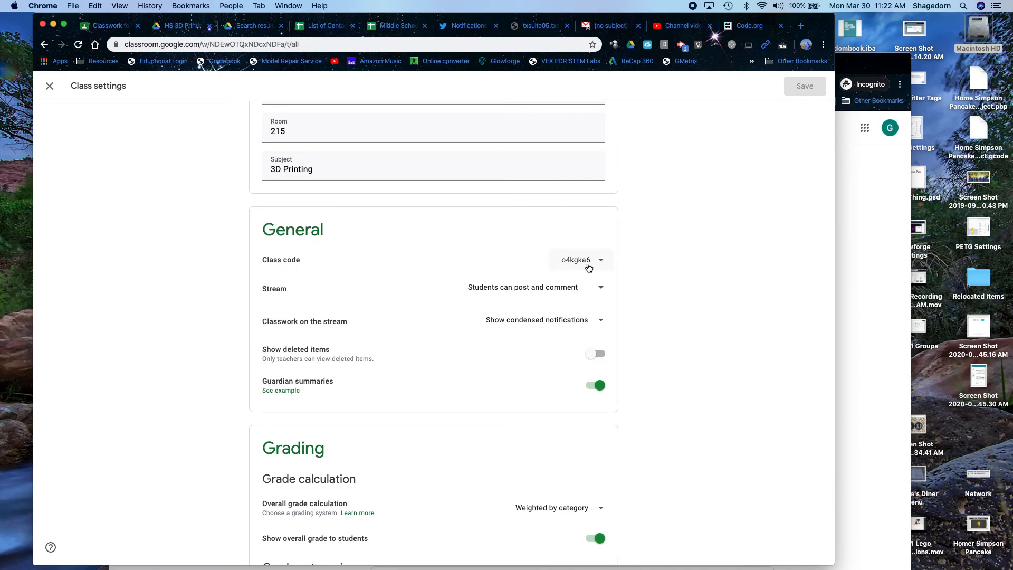
left_click(50, 85)
- Display the class code enlarged on the Stream, close it, and open People
left_click(331, 89)
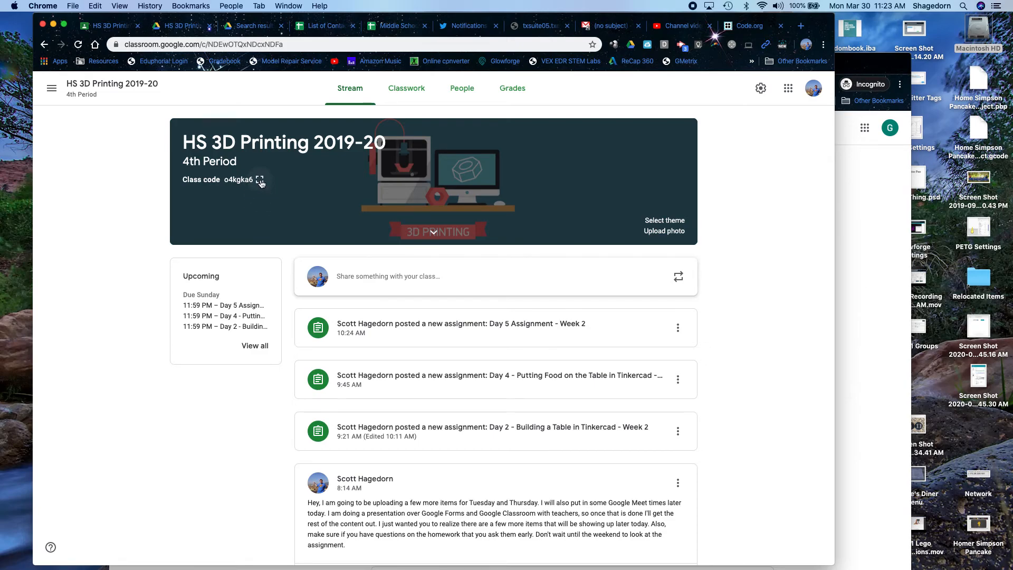
left_click(260, 181)
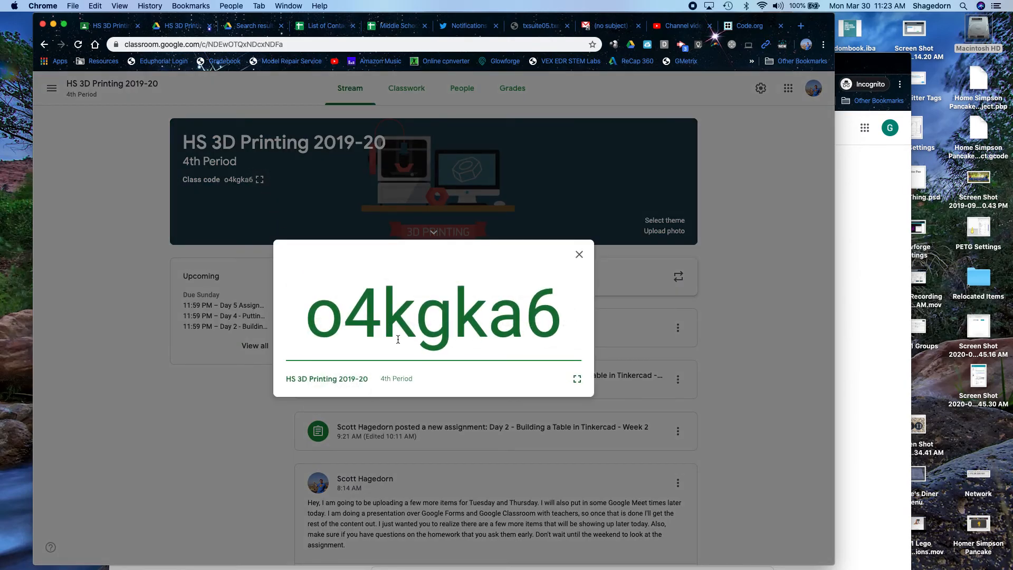
left_click(578, 254)
left_click(462, 100)
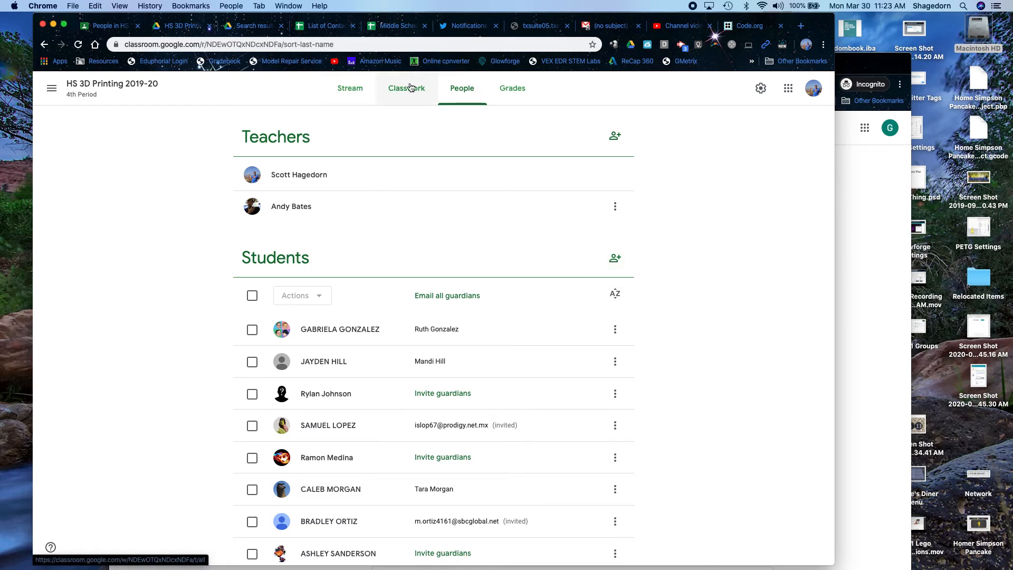
- Briefly open settings, then select the first student and view its Actions list
left_click(760, 88)
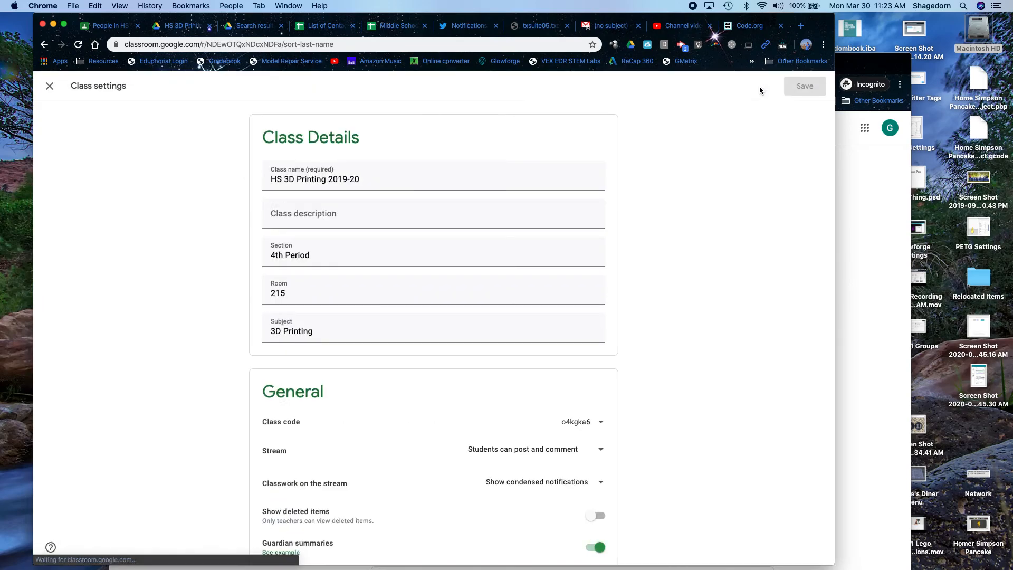
left_click(51, 95)
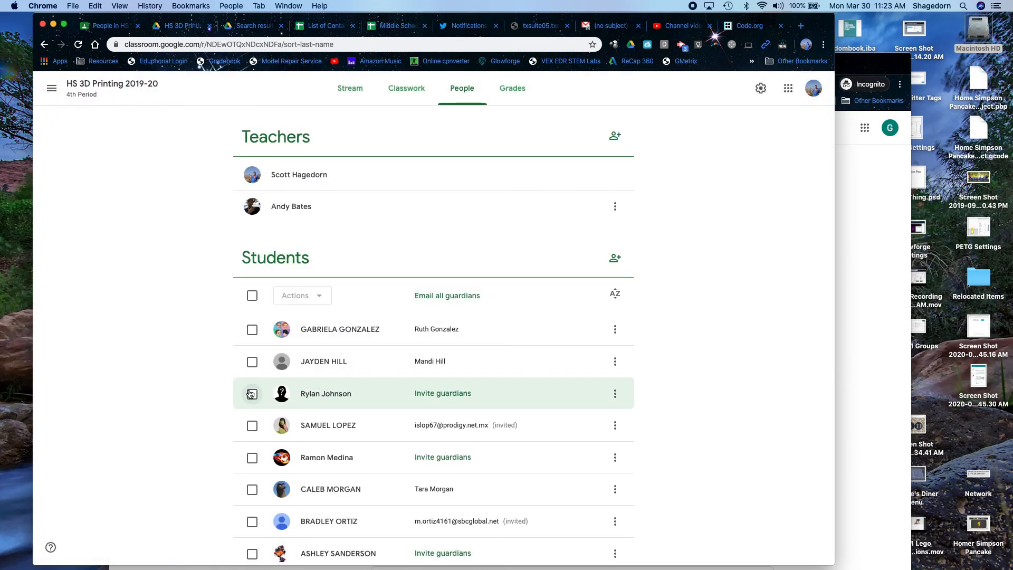
left_click(251, 332)
left_click(312, 296)
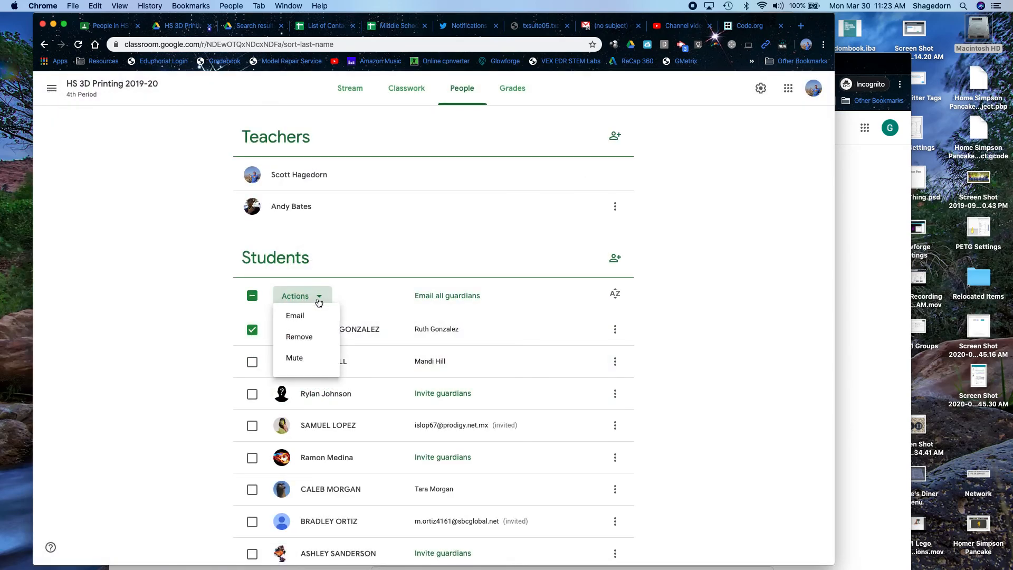
left_click(198, 294)
- Toggle select-all, reselect the first student, view Actions, then deselect without applying anything
left_click(252, 295)
left_click(252, 295)
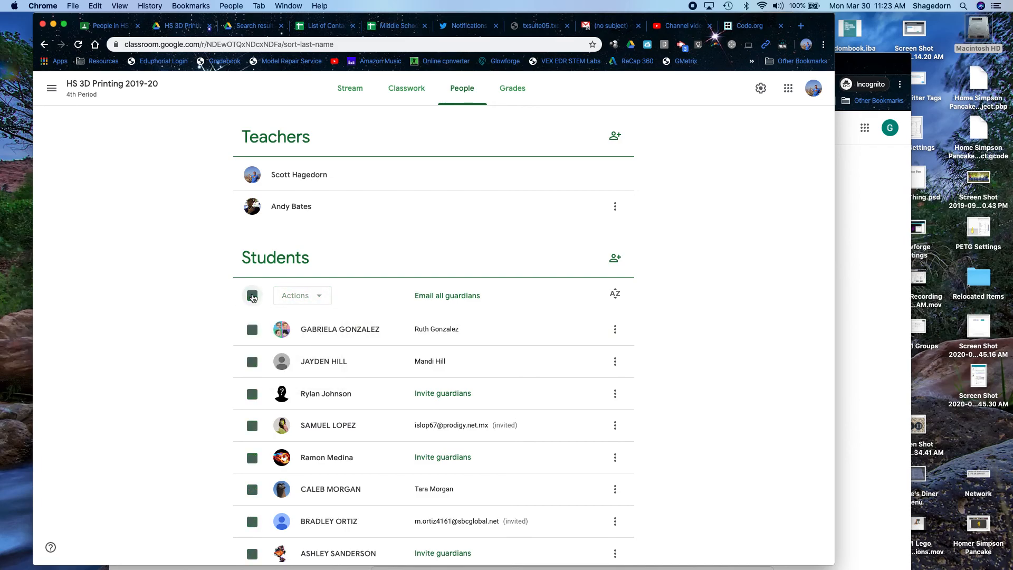
left_click(251, 329)
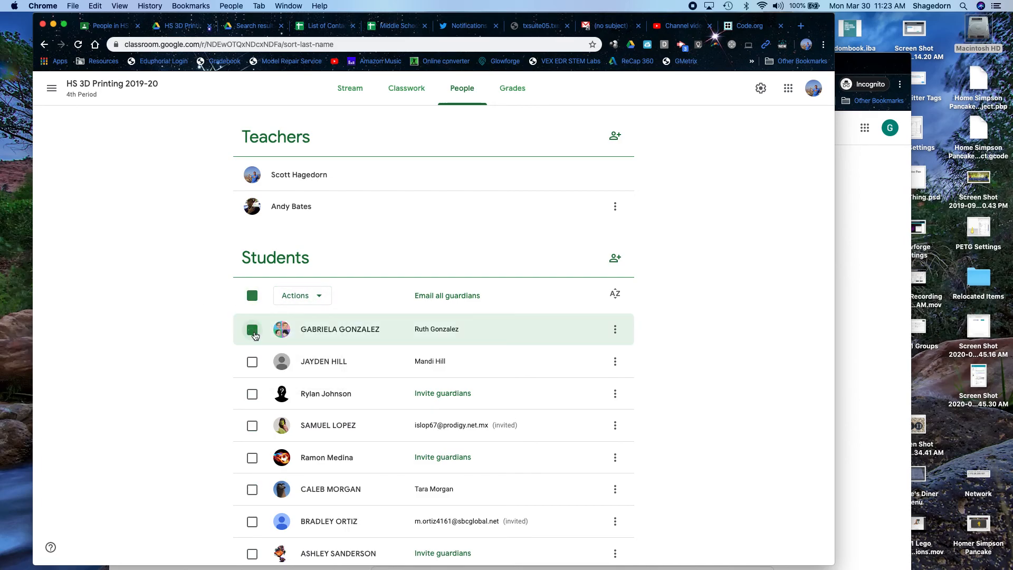
left_click(322, 298)
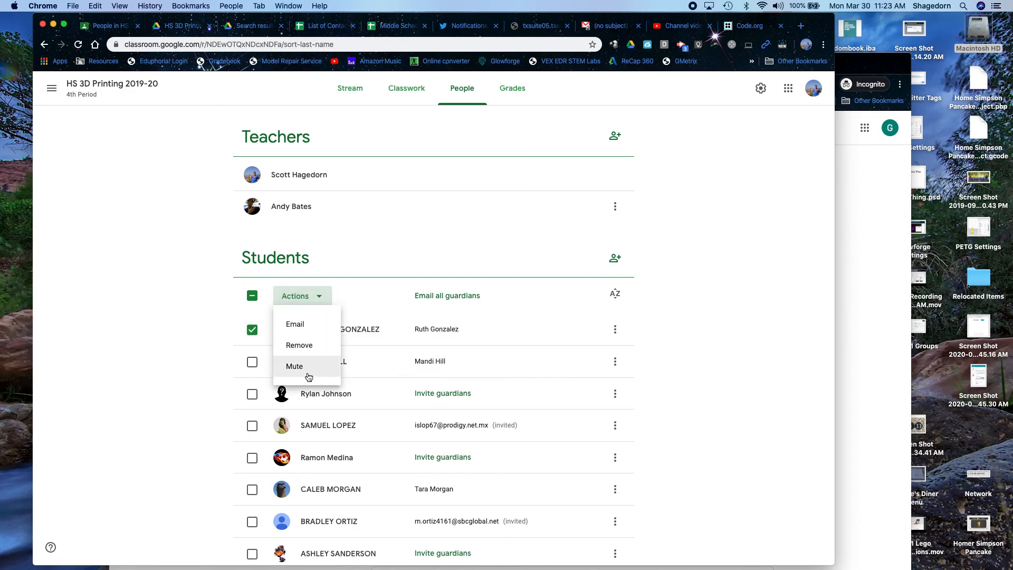
left_click(172, 360)
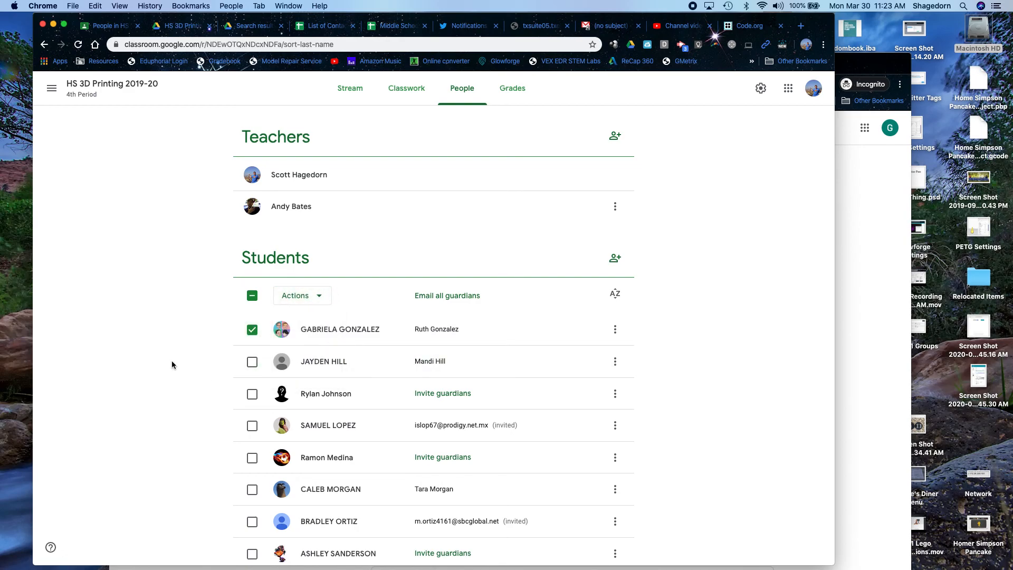
left_click(242, 334)
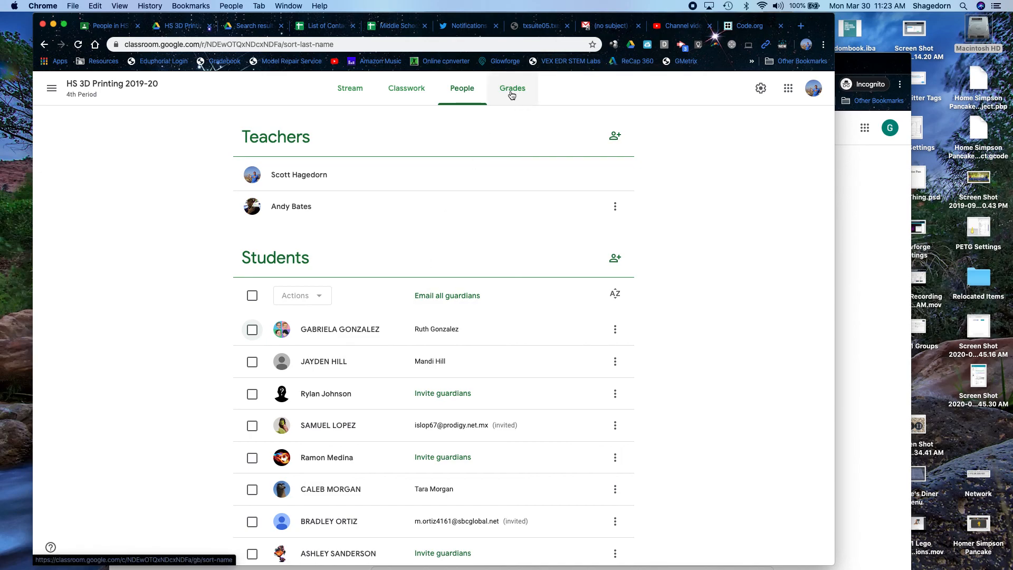
- Review grade categories in Class settings (Lessons / Daily Work 60%, Projects / Tests 40%), then close
left_click(759, 88)
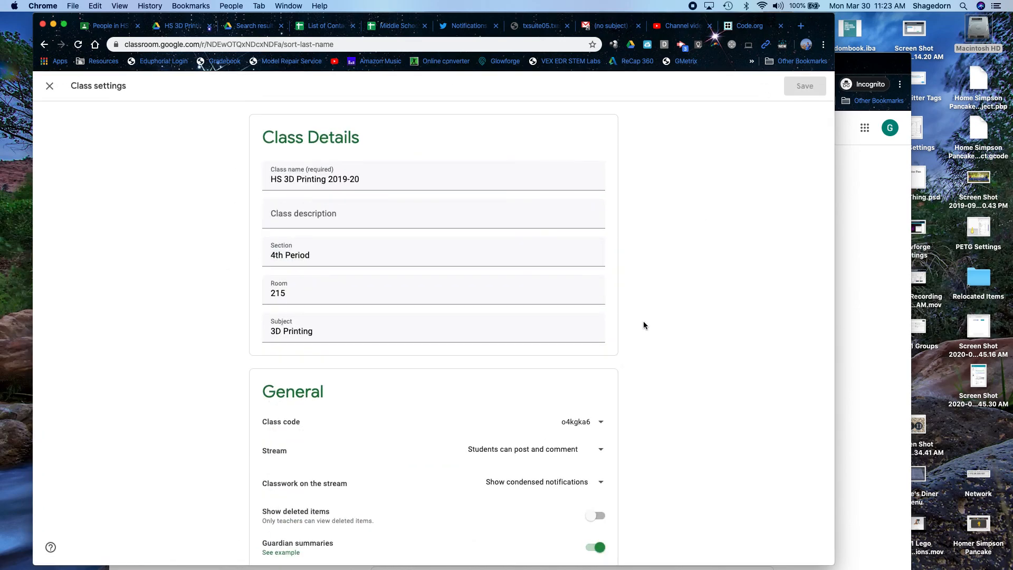
scroll(489, 446, "down", 5)
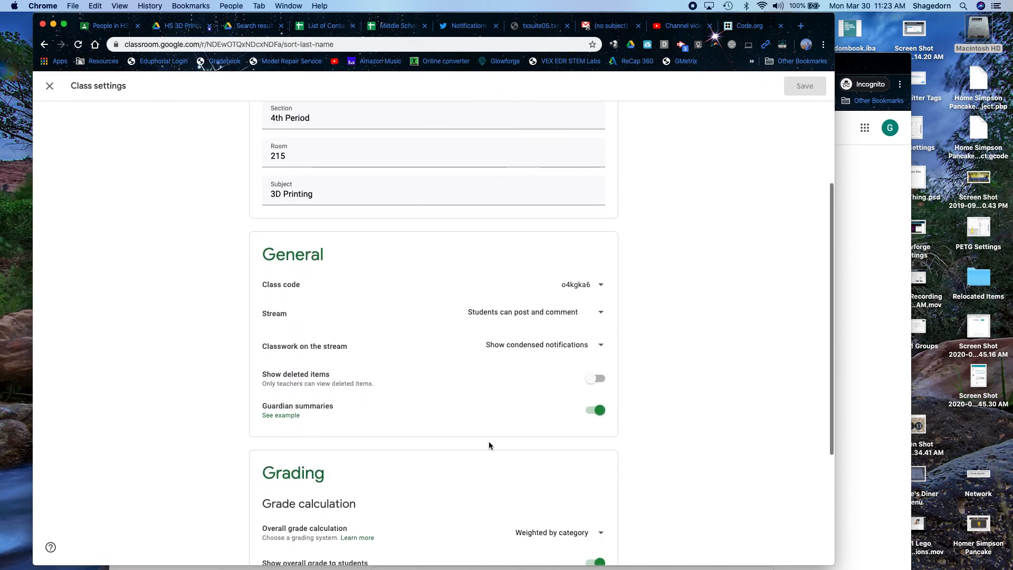
scroll(489, 445, "down", 3)
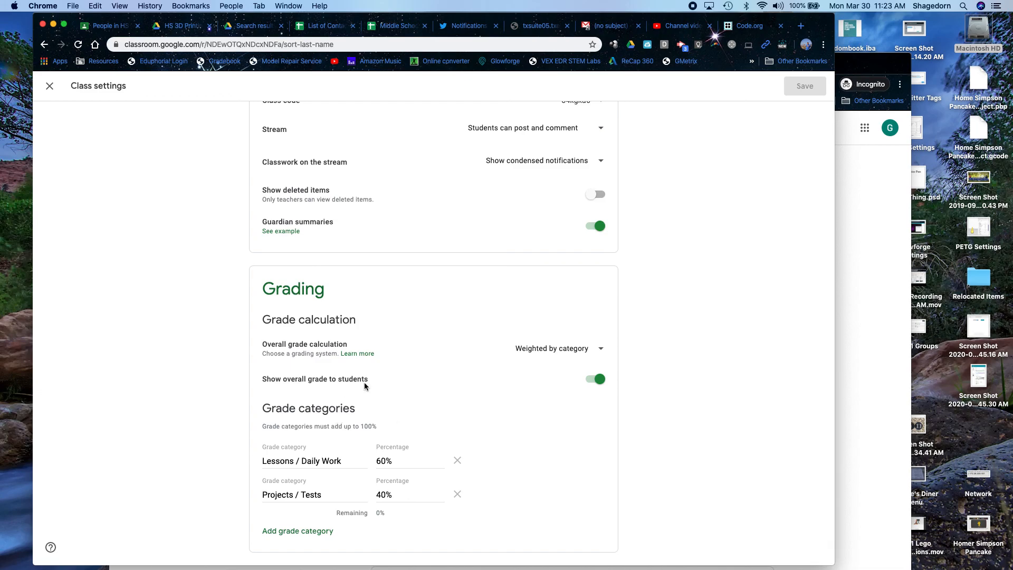
scroll(365, 386, "up", 8)
left_click(49, 85)
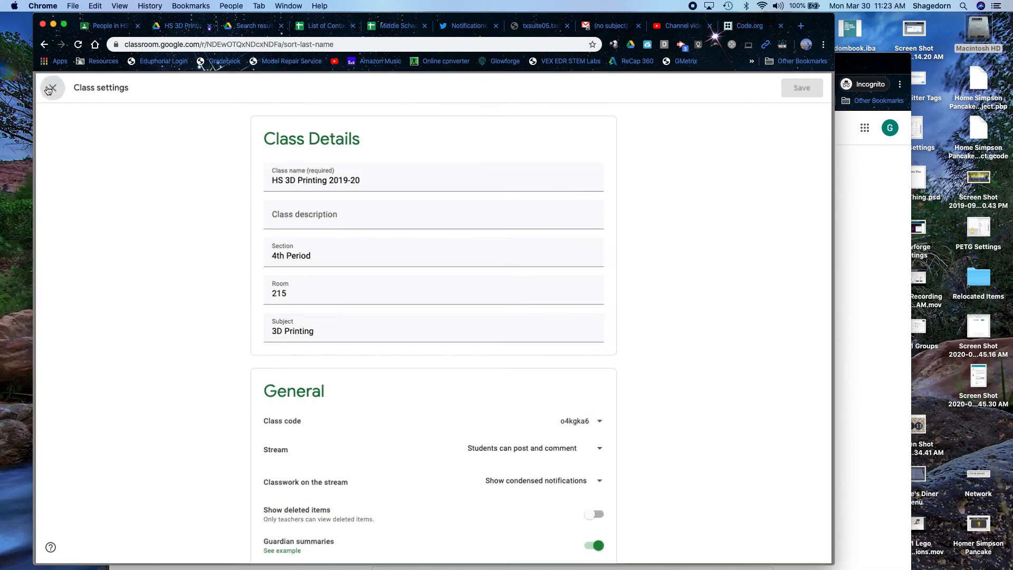